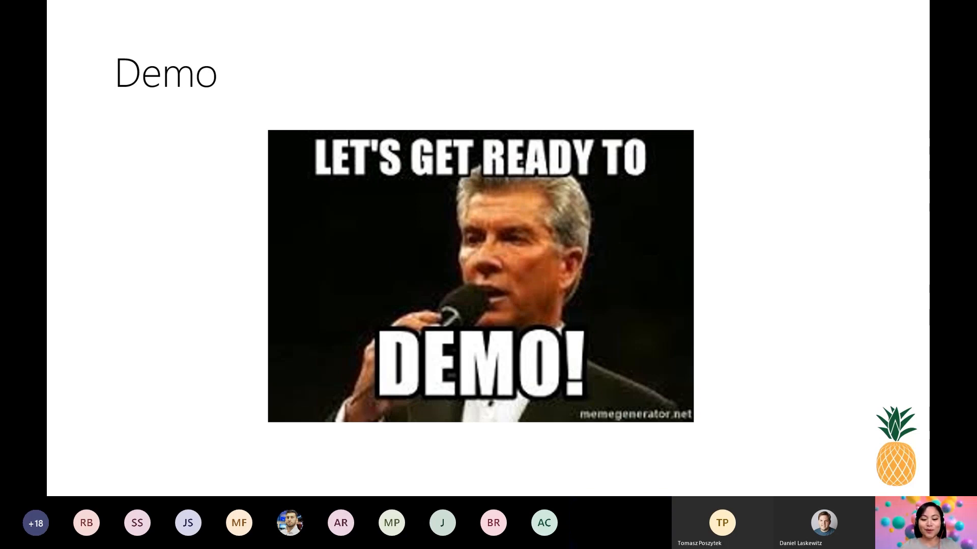
Step: Leave the slideshow, switch to Power Automate in the browser and create an instant flow with the Common Data Service trigger "When a record is selected"
key("Escape")
mouse_move(231, 490)
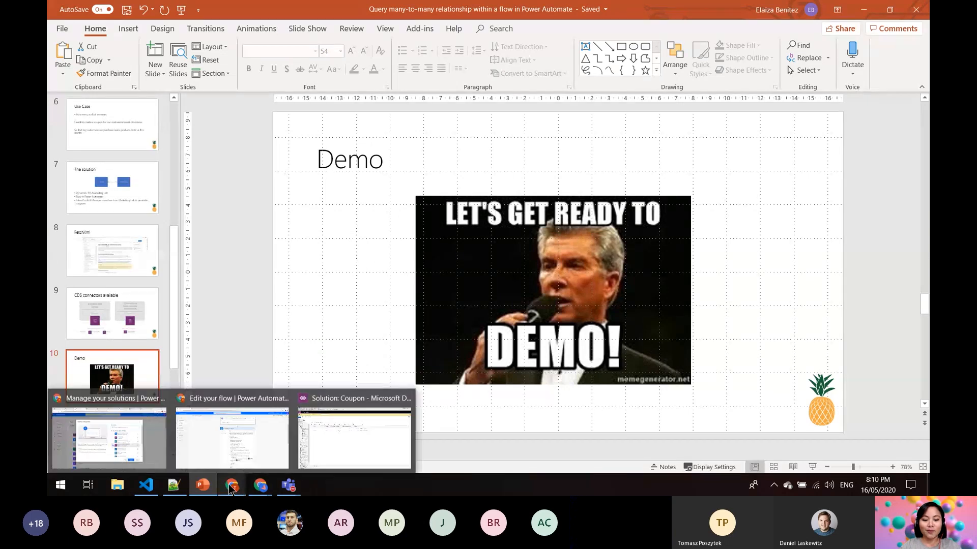
left_click(126, 438)
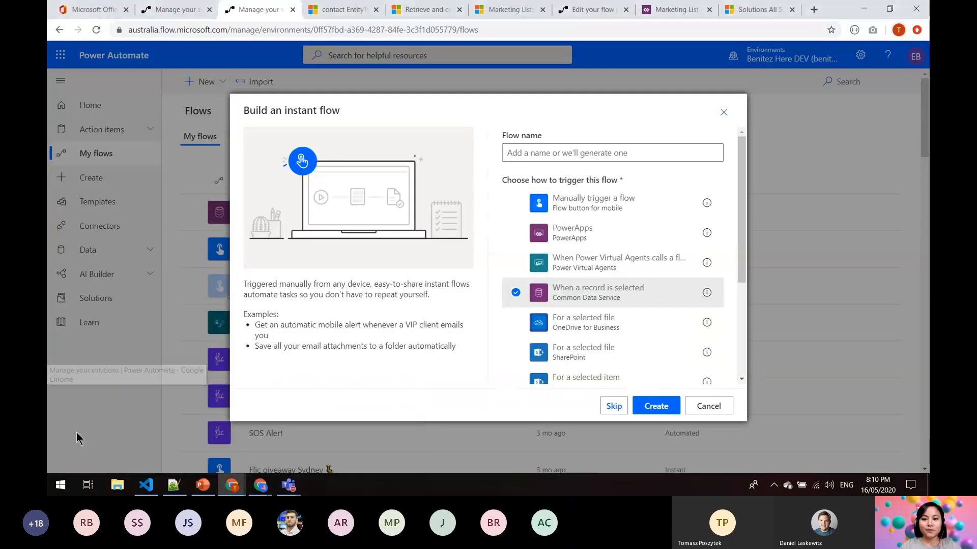
left_click(593, 154)
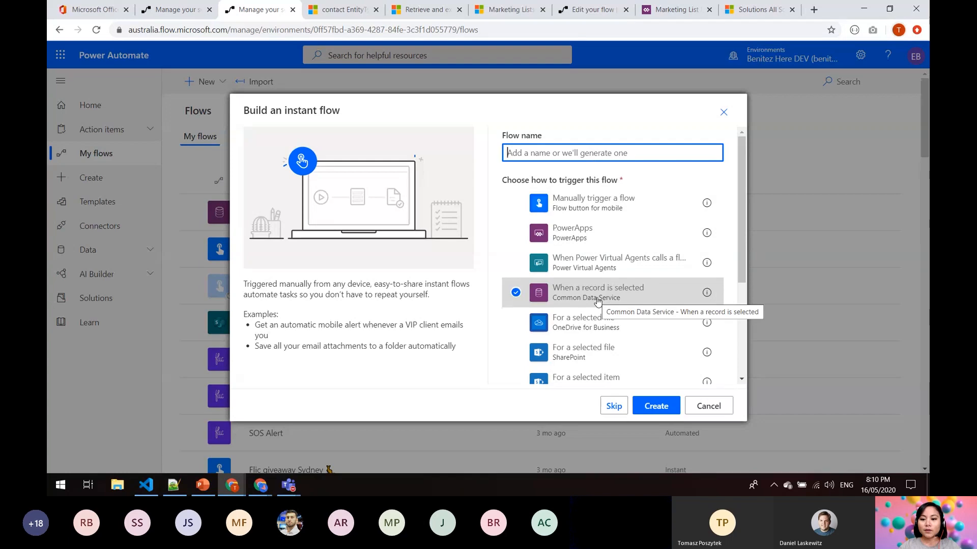
left_click(655, 407)
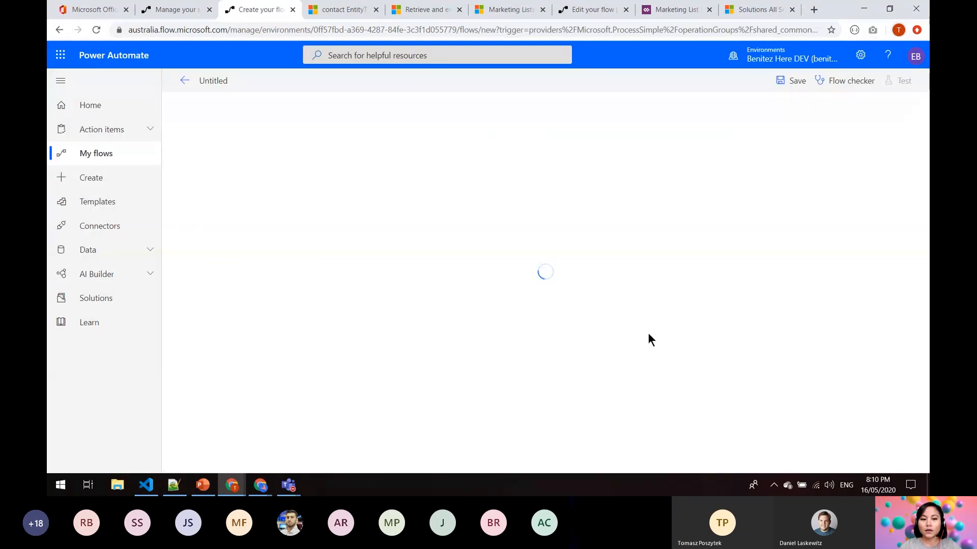
Step: Rename the untitled flow to "Create Coupon PA Saturday"
left_click(207, 77)
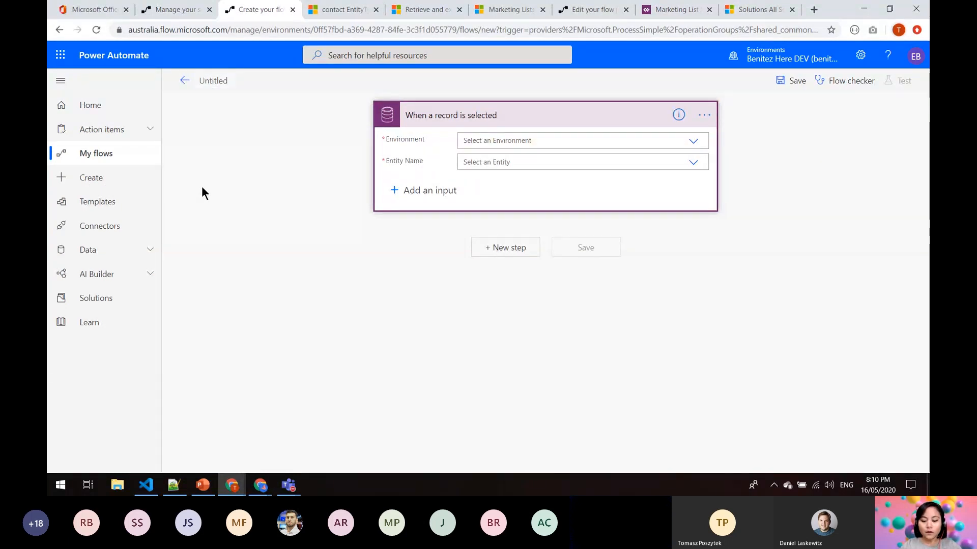
type("Create")
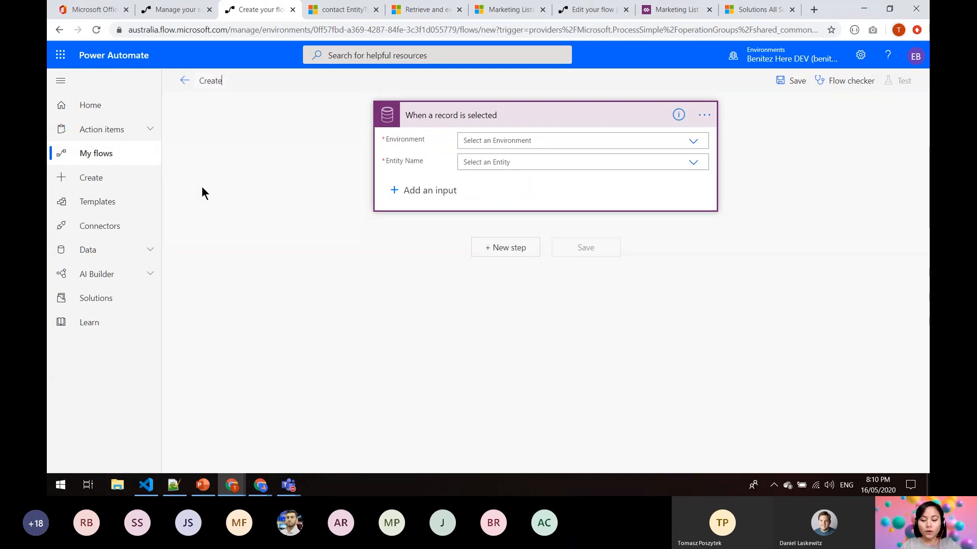
type(" Cod")
key("BackSpace")
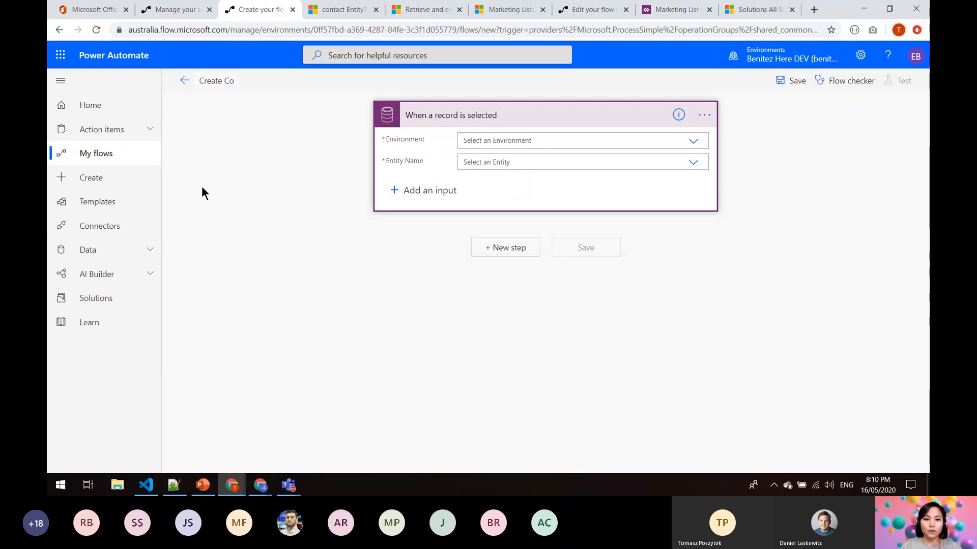
type("upon P")
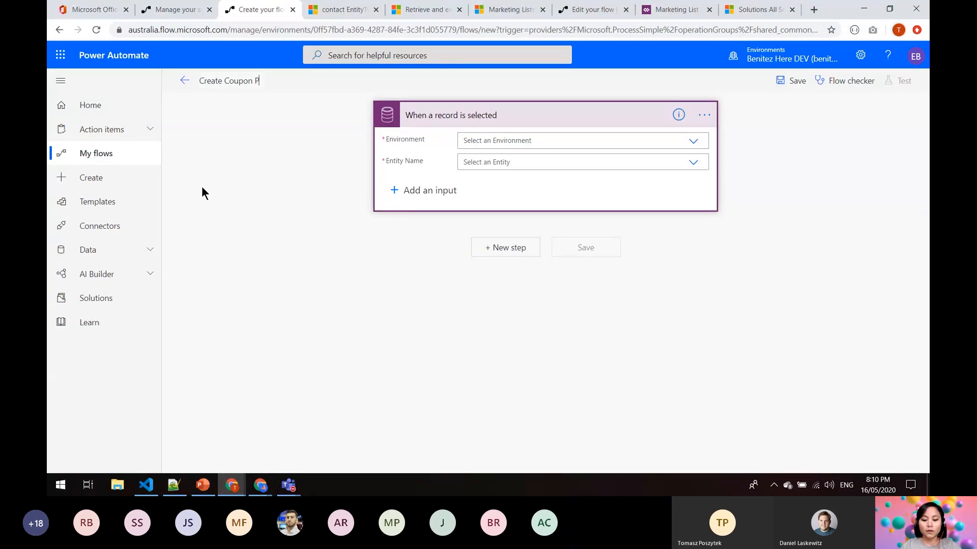
type("A Saturday")
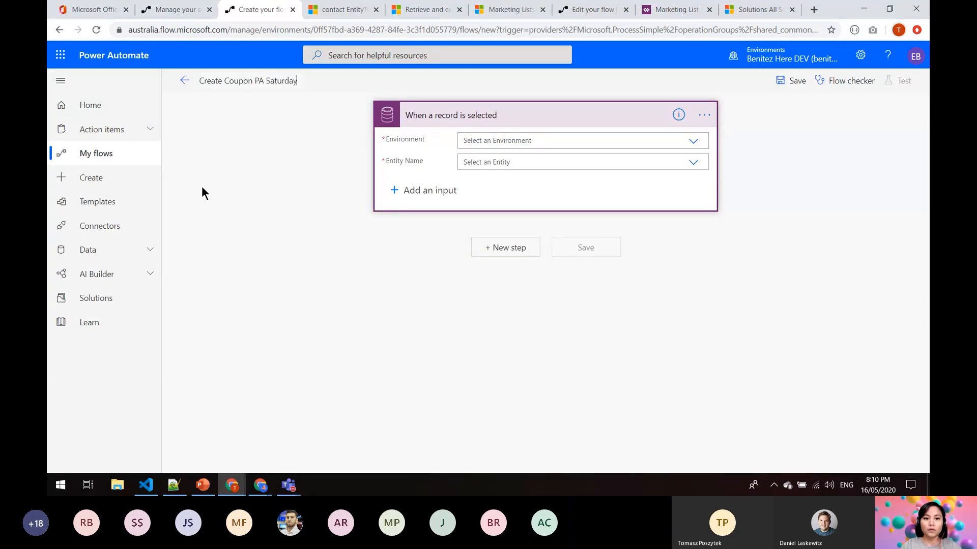
Step: Rename the trigger to "1.0 When a marketing list record is selected"
left_click(703, 113)
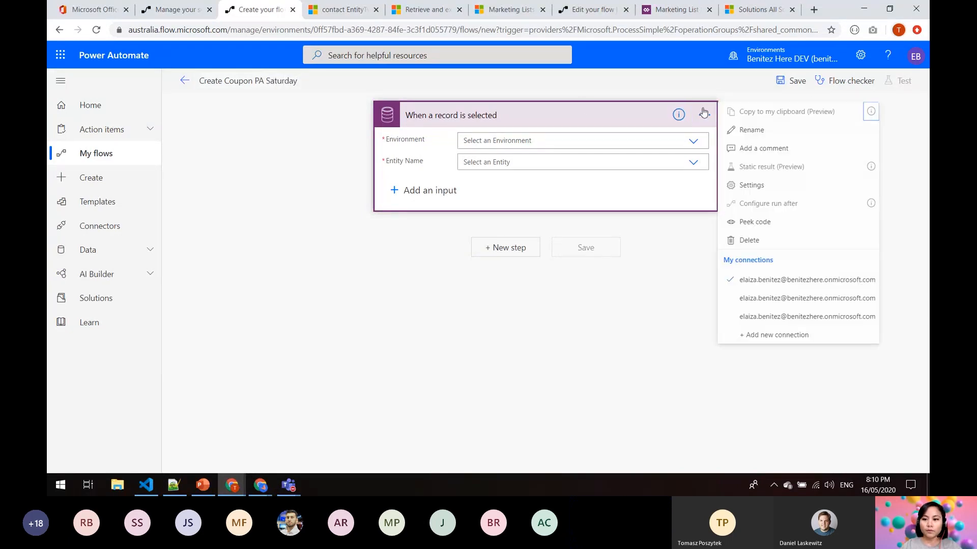
left_click(744, 132)
key("Left")
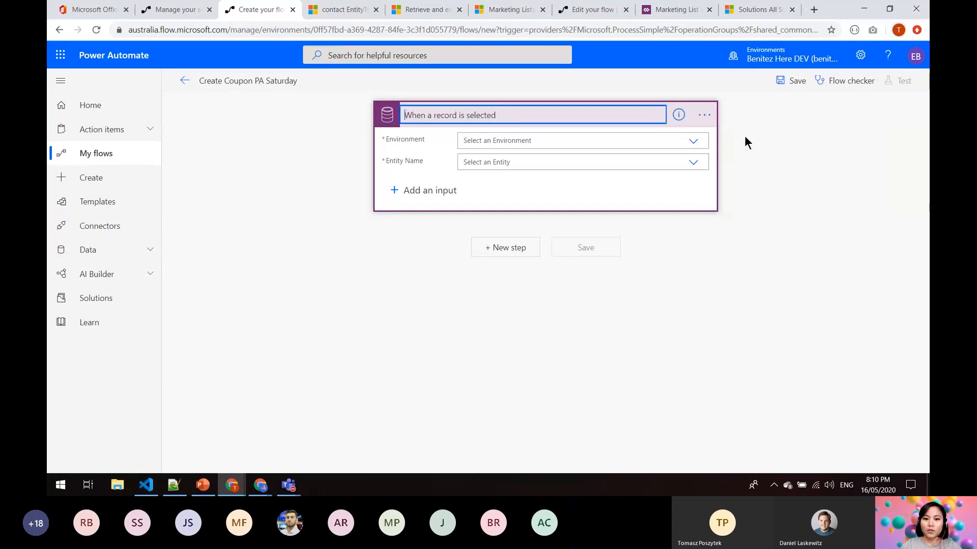
type("1.0")
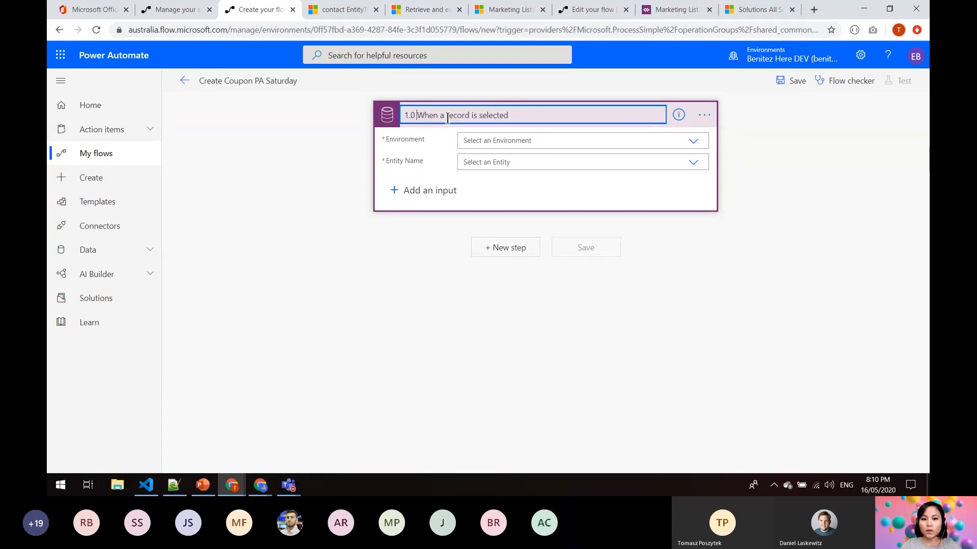
type("marketing ")
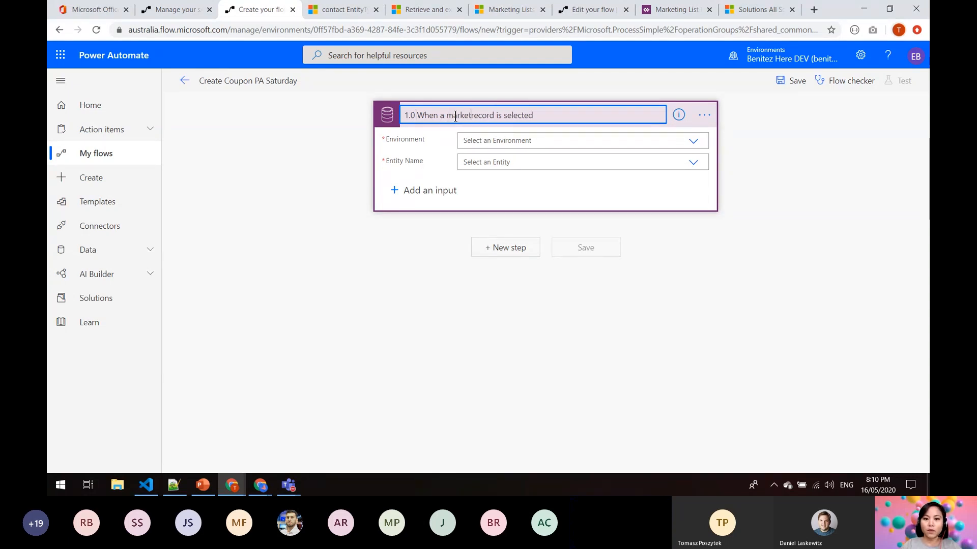
type("list")
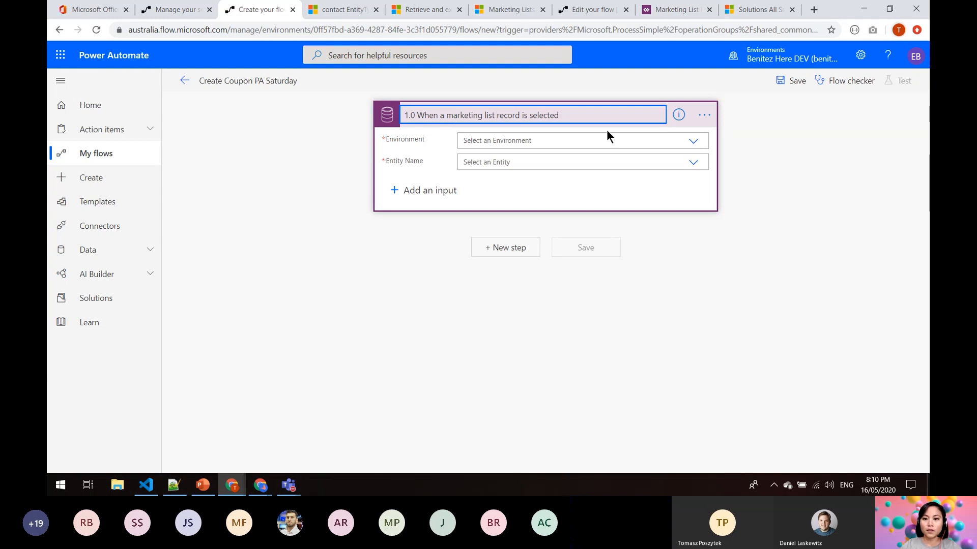
Step: Set the trigger's environment to Default and its entity name to Marketing Lists
left_click(691, 144)
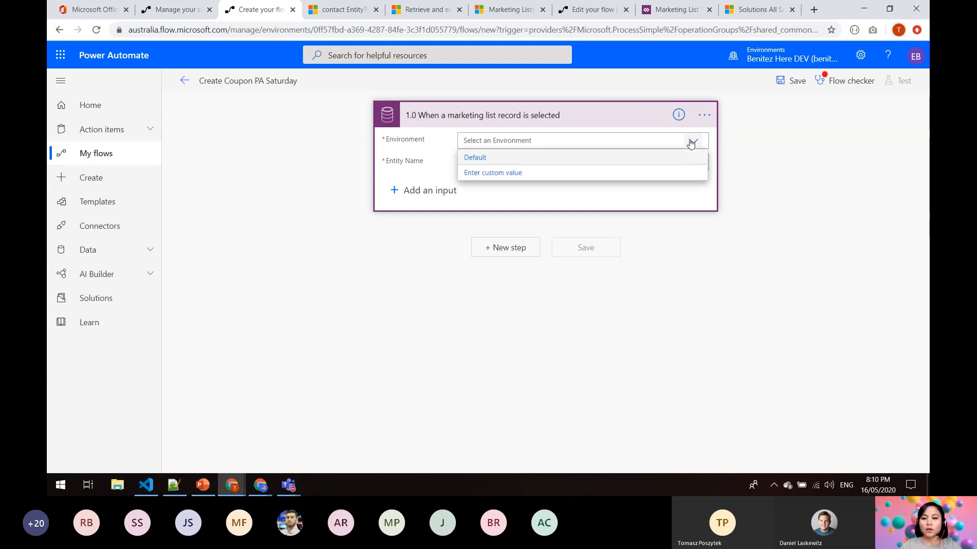
left_click(660, 158)
left_click(654, 162)
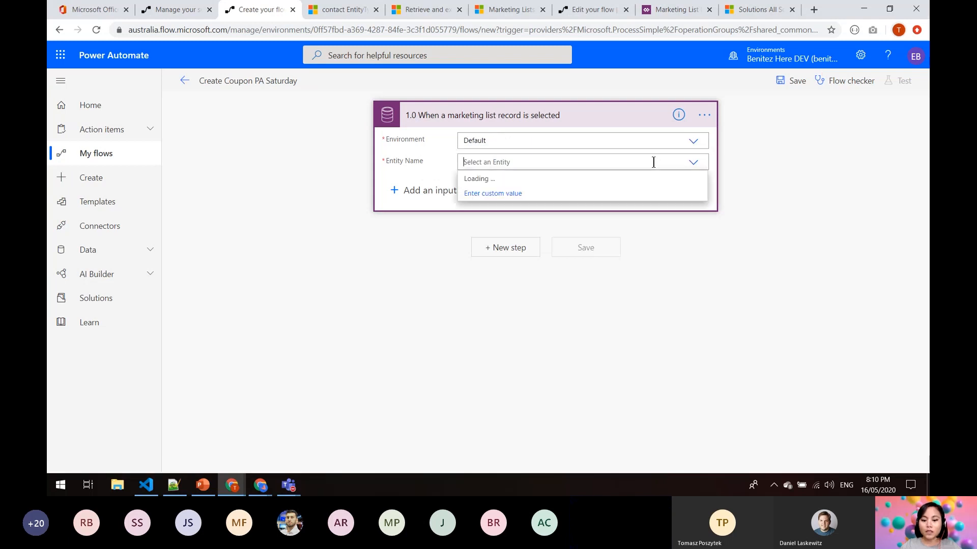
type("market")
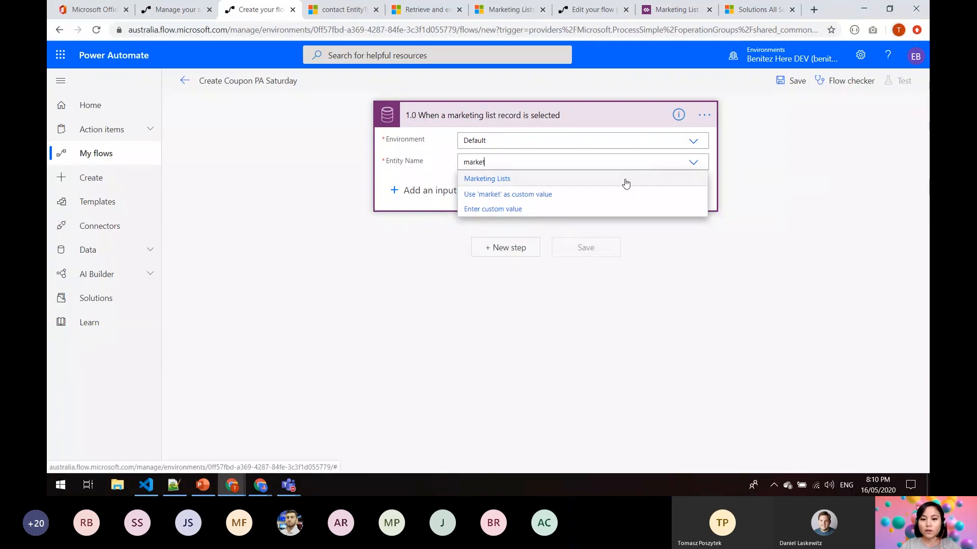
left_click(626, 179)
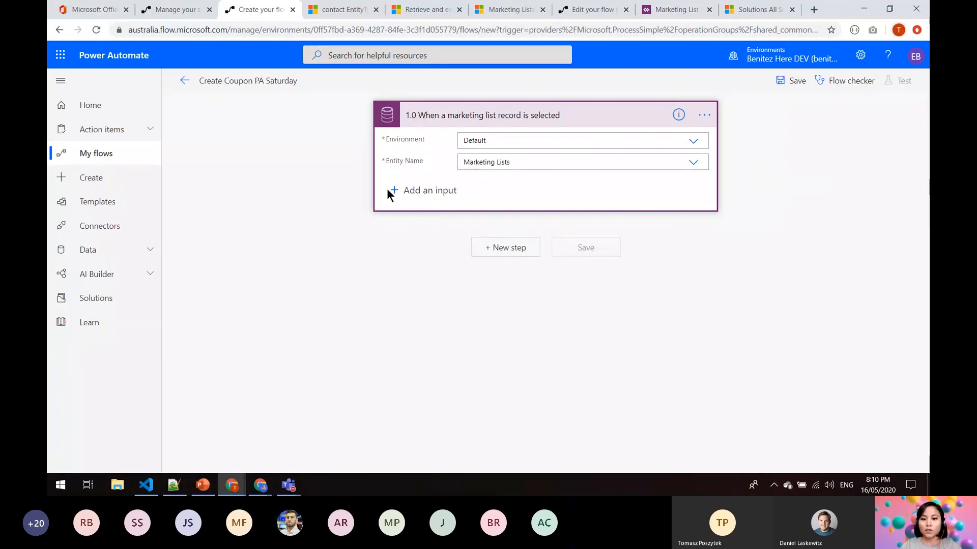
Step: Try to add a text input titled "Coupon Name" to the trigger
left_click(392, 190)
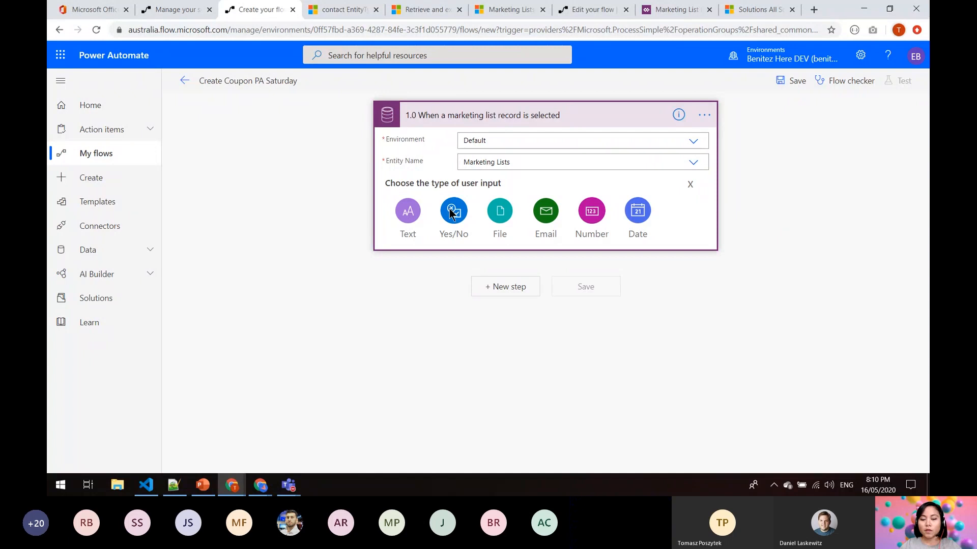
left_click(409, 216)
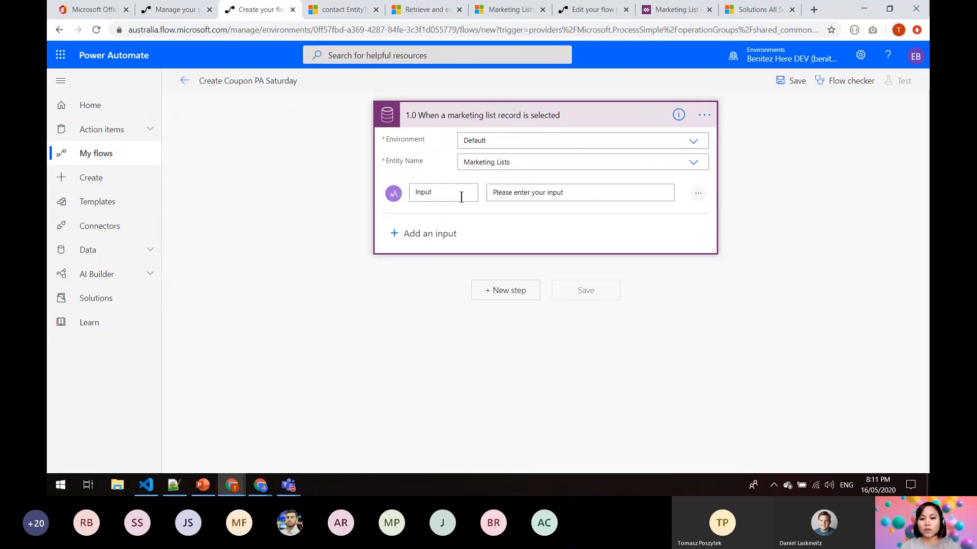
key("BackSpace")
key("BackSpace")
key("BackSpace")
key("BackSpace")
key("BackSpace")
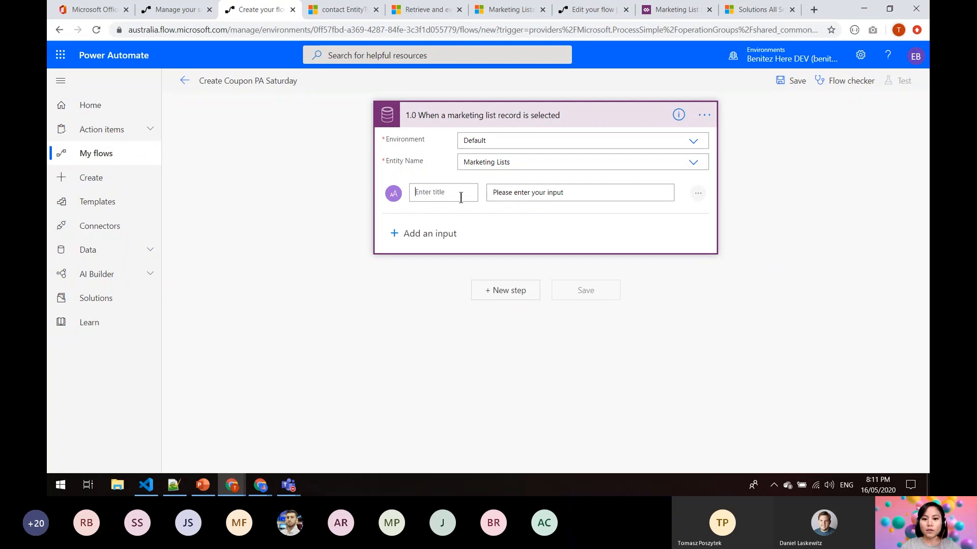
type("Coupon Name")
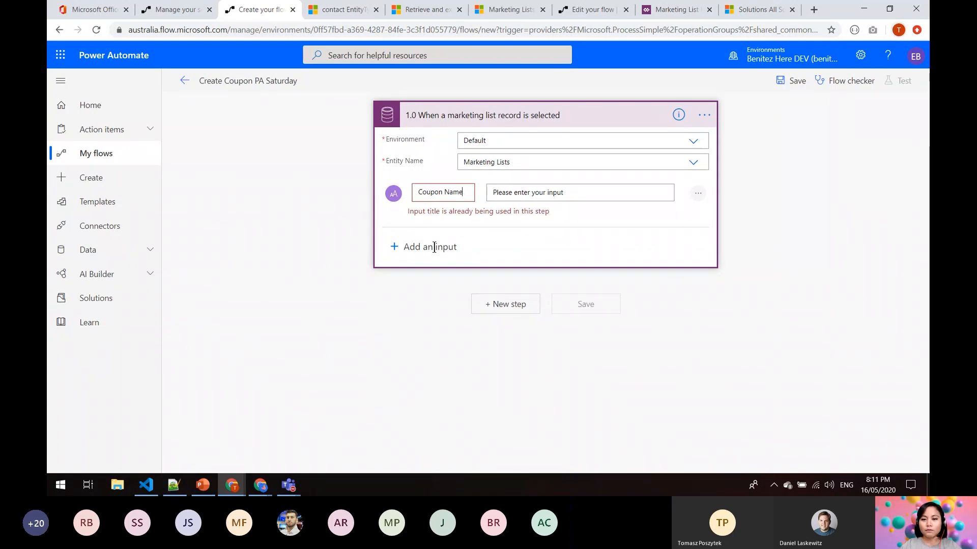
left_click(534, 248)
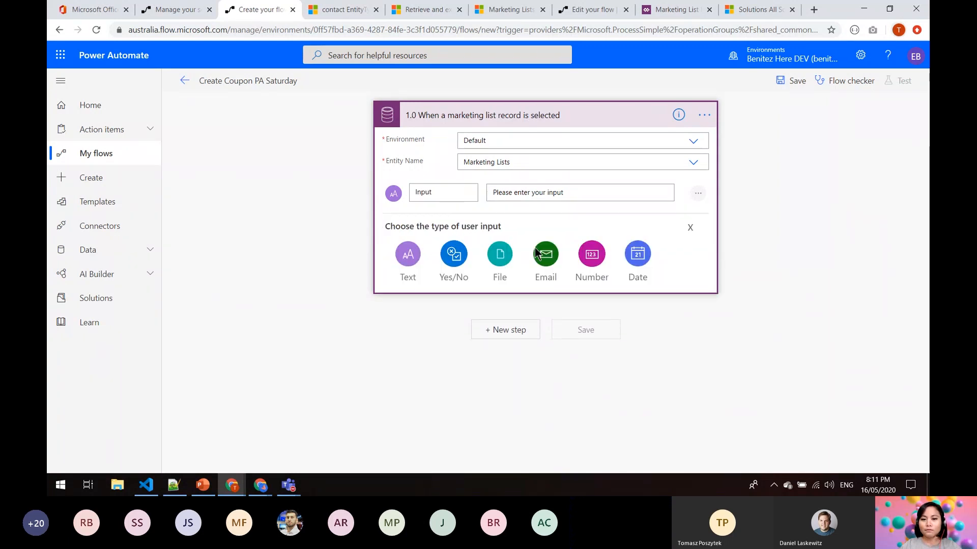
Step: Retry the title "Coupon Name" on the text input and delete that input from the trigger
double_click(458, 195)
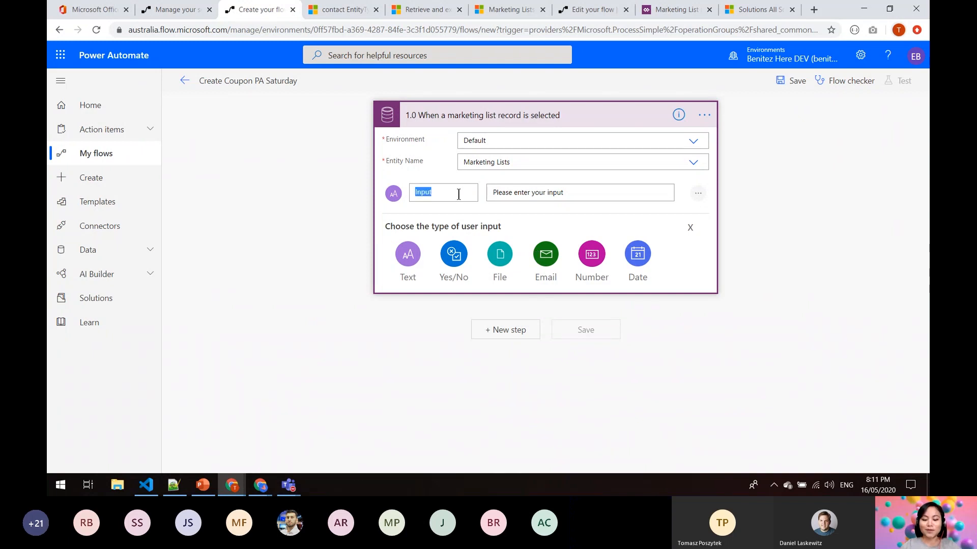
type("Coupon Name")
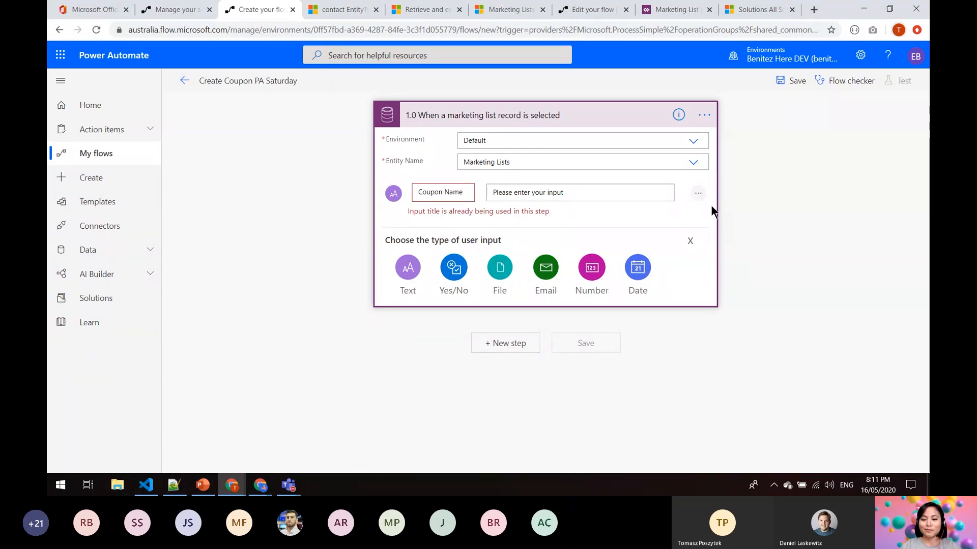
left_click(698, 194)
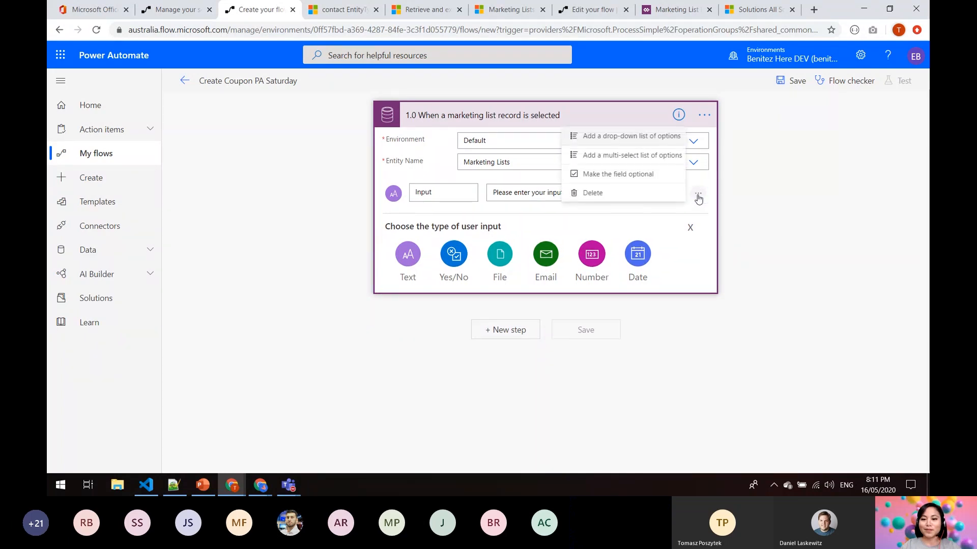
left_click(673, 196)
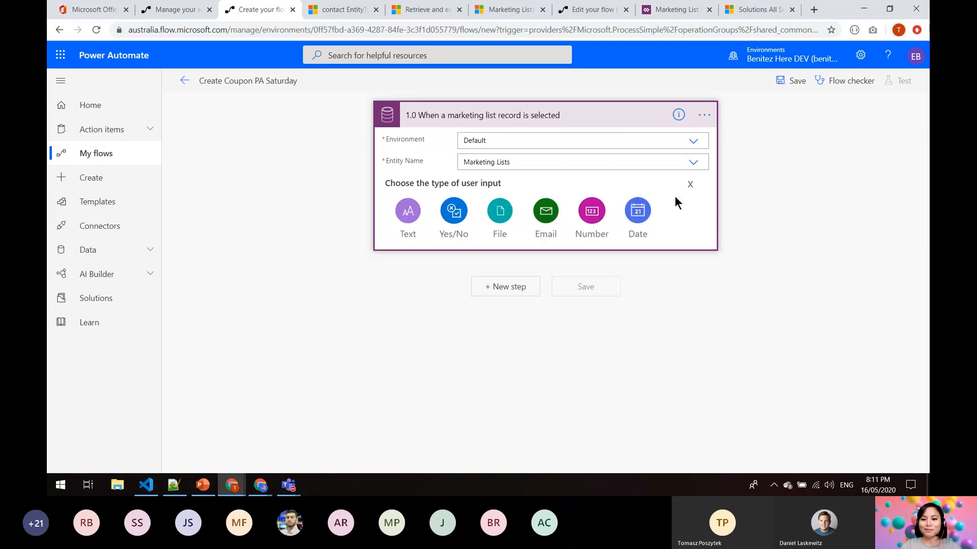
Step: Add a fresh text input to the trigger and try to title it "Coupon Name"
left_click(399, 213)
left_click(418, 197)
type("Counput")
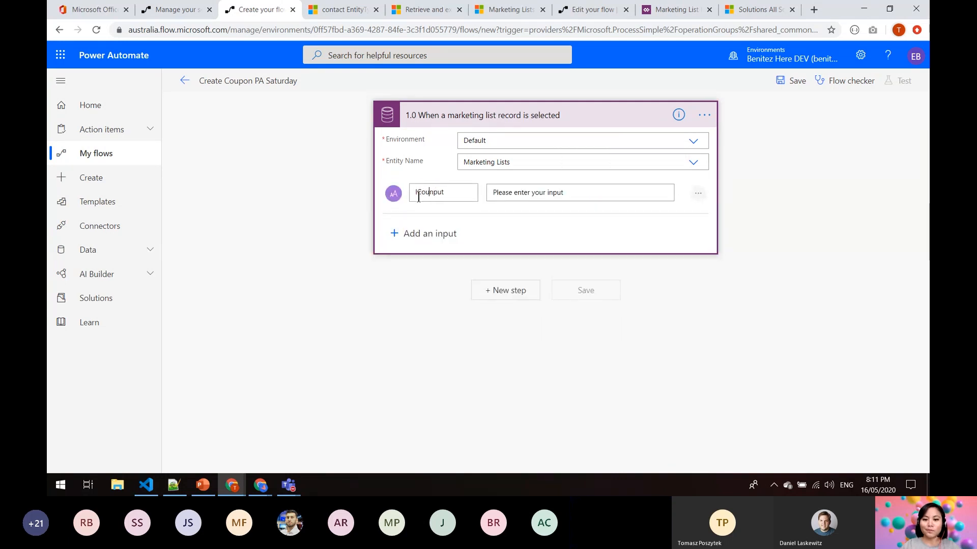
key("BackSpace")
key("BackSpace")
key("BackSpace")
key("ctrl+a")
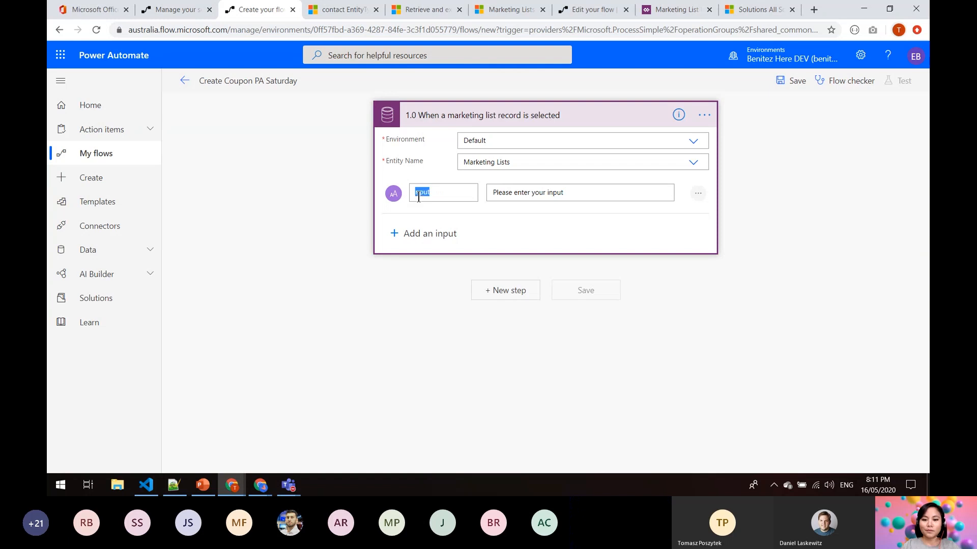
type("Coupon Name")
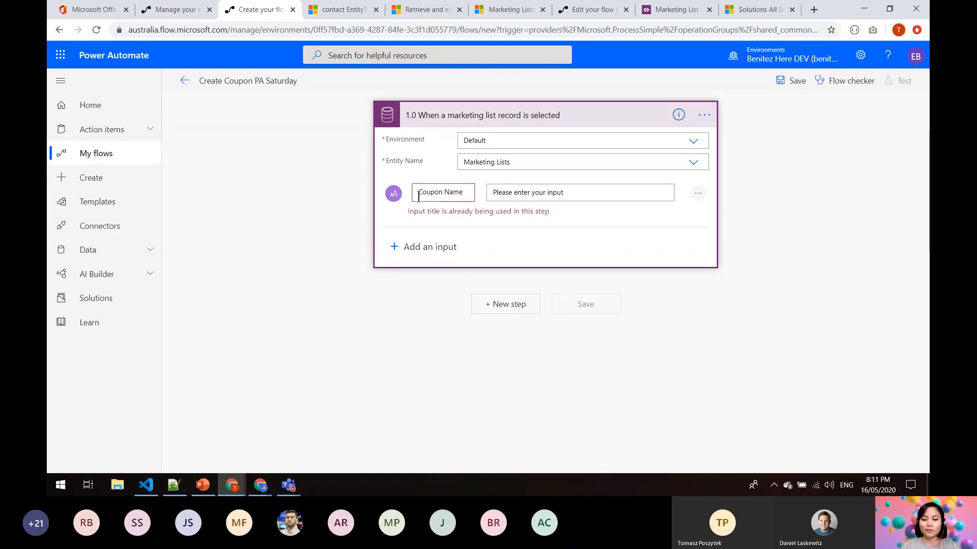
Step: Try to shorten the text input's title to "Name"
double_click(437, 192)
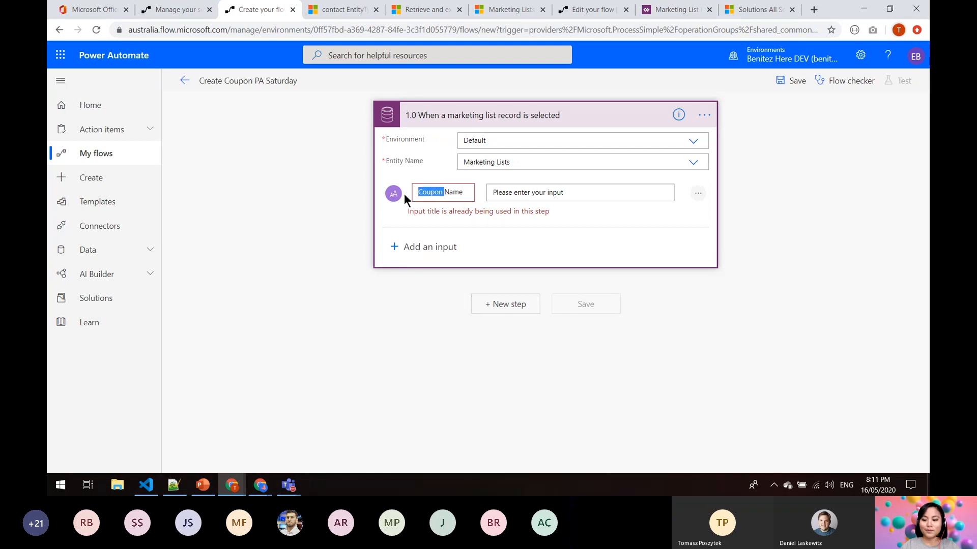
key("BackSpace")
left_click(520, 248)
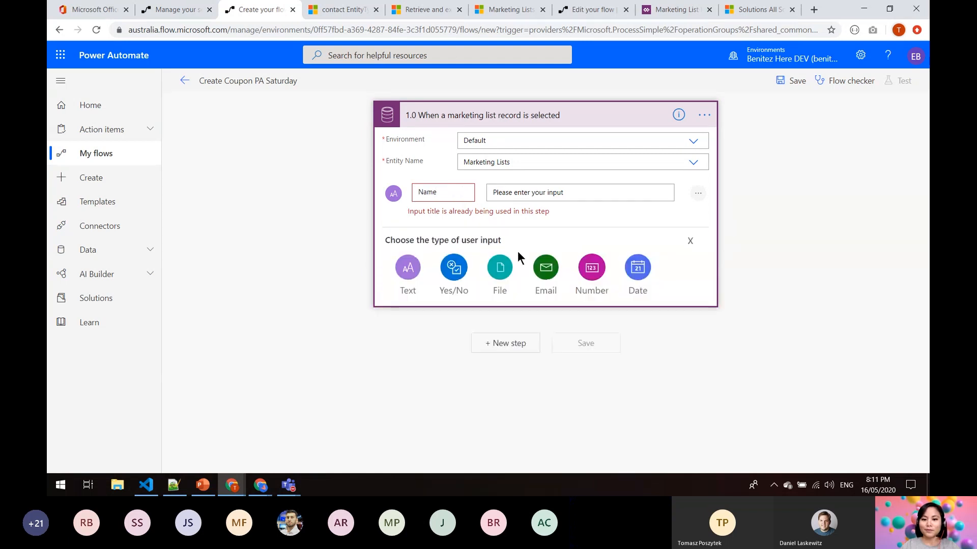
left_click(441, 191)
key("ctrl+a")
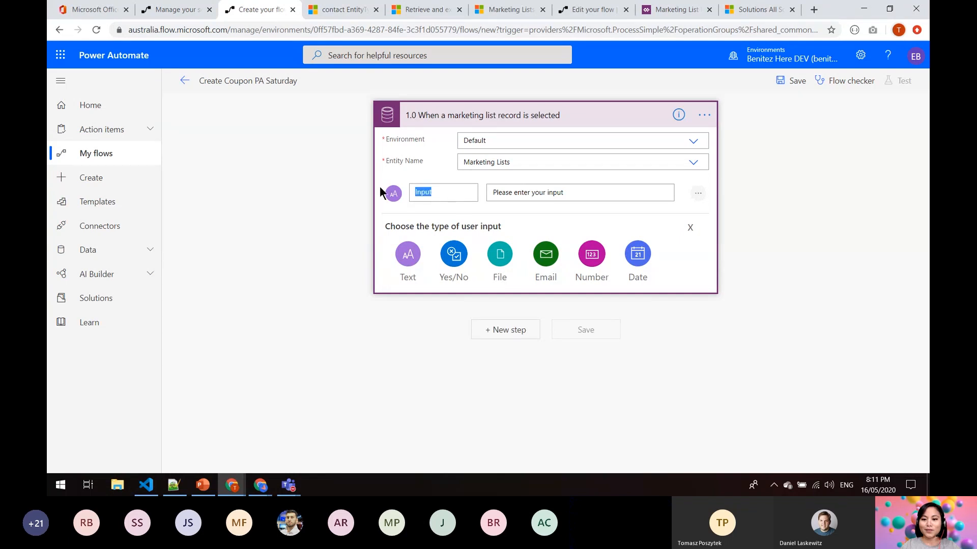
type("Name")
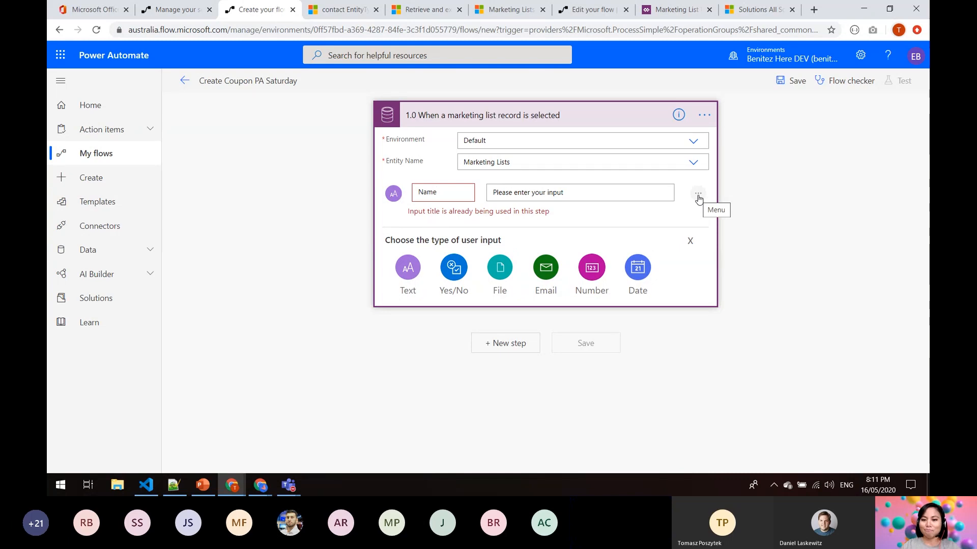
Step: Add another text input to the trigger and try to title it "Name"
left_click(402, 272)
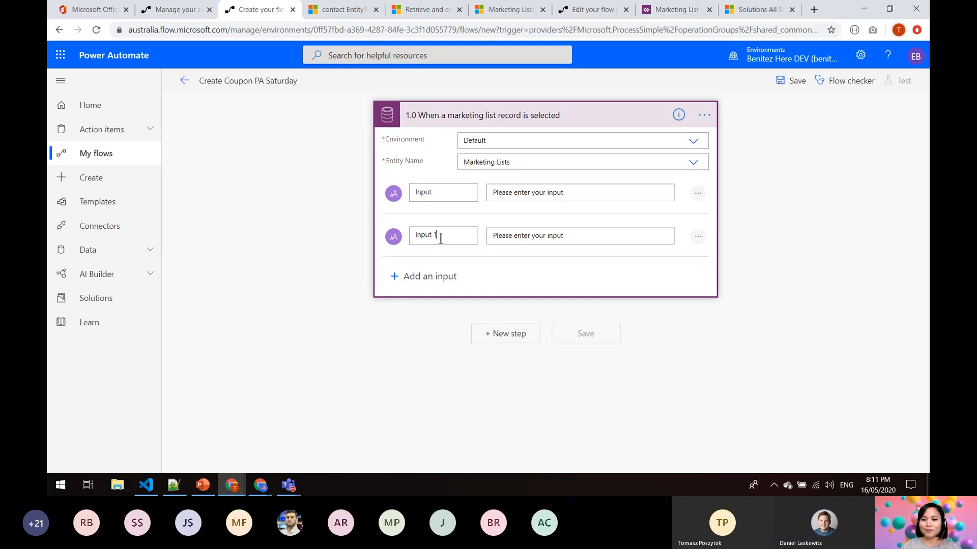
key("BackSpace")
key("BackSpace")
key("BackSpace")
key("BackSpace")
key("BackSpace")
key("BackSpace")
key("BackSpace")
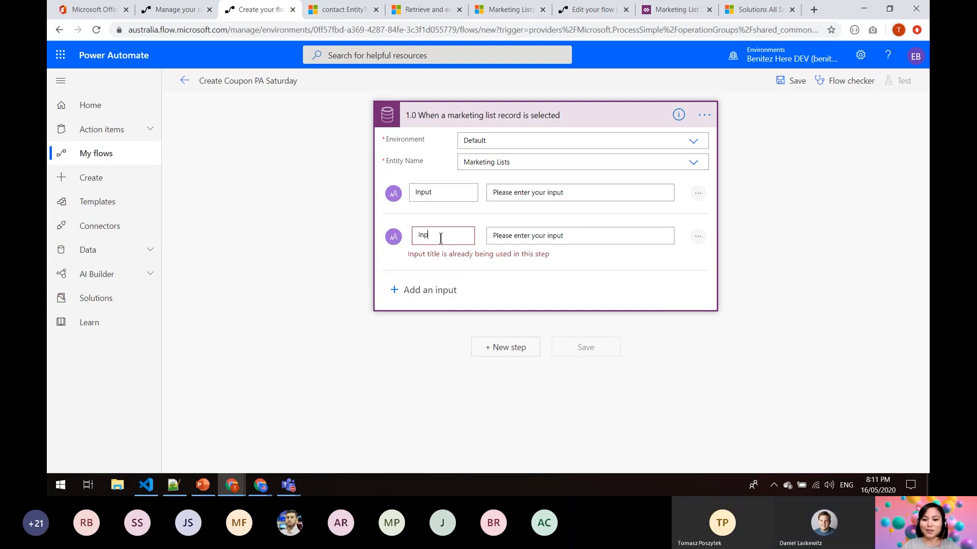
type("Name")
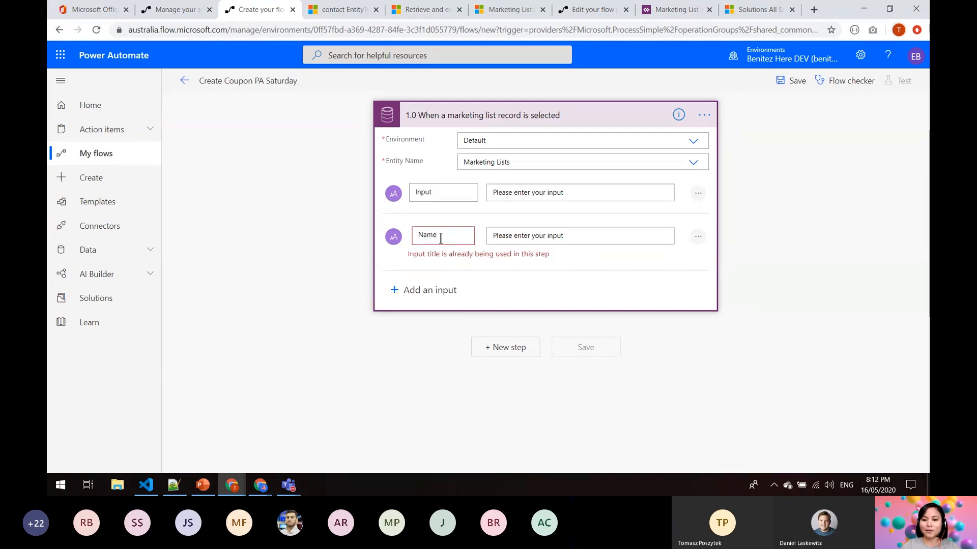
Step: Title the second text input "Coupon Name 2" and delete the leftover text input above it
double_click(440, 239)
type("Copu")
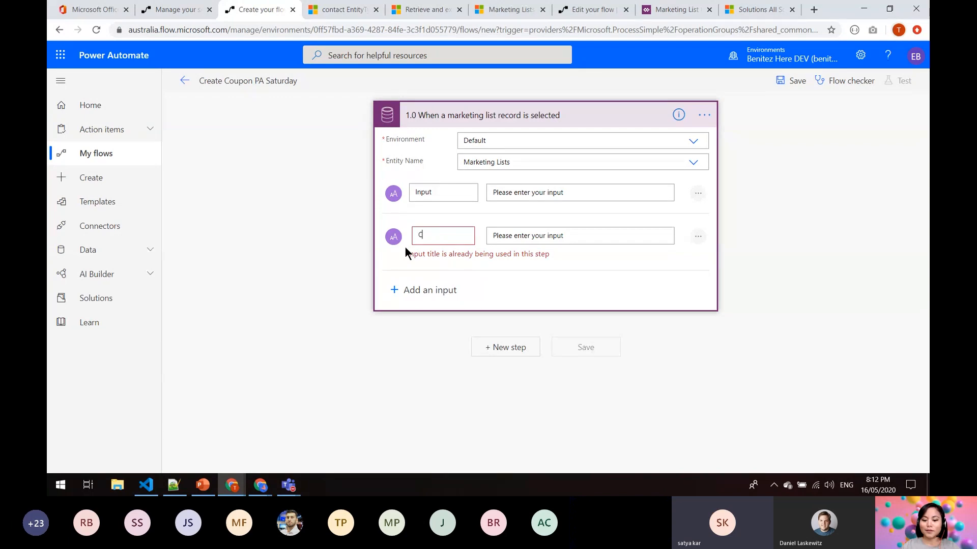
key("BackSpace")
key("BackSpace")
type("upon Name 2")
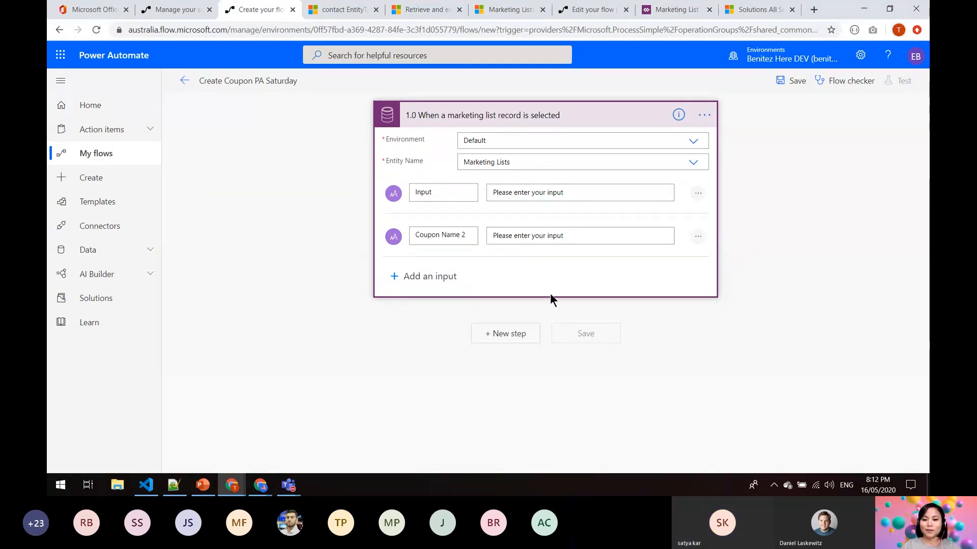
left_click(699, 192)
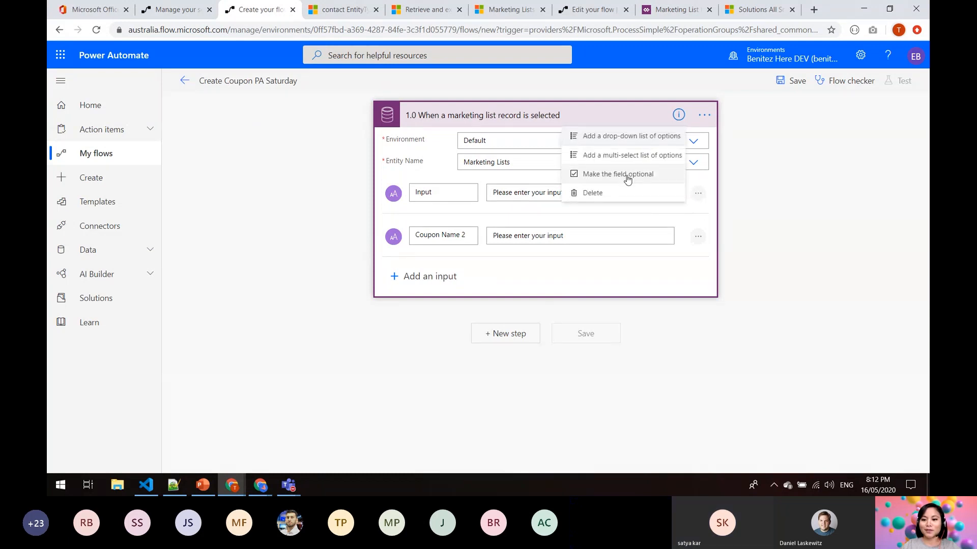
left_click(610, 193)
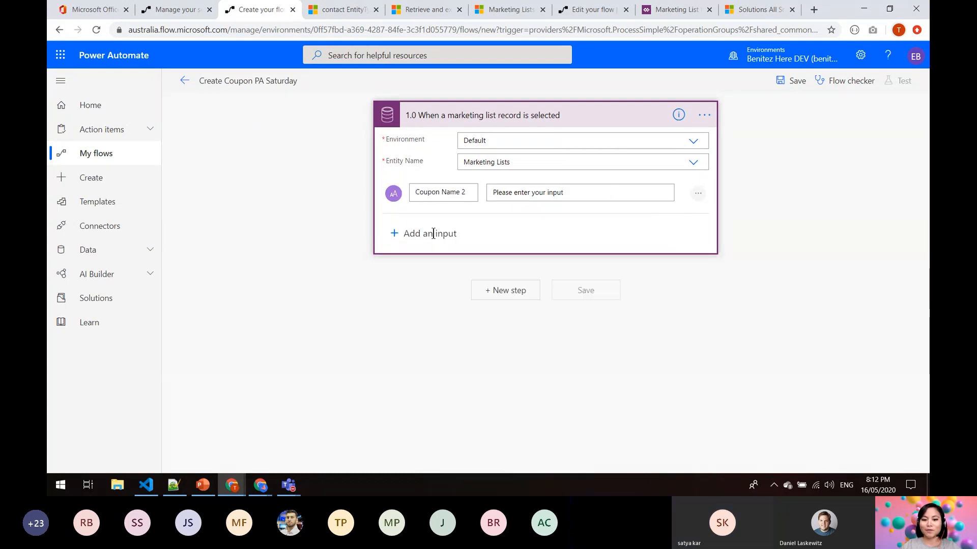
left_click(394, 233)
left_click(405, 252)
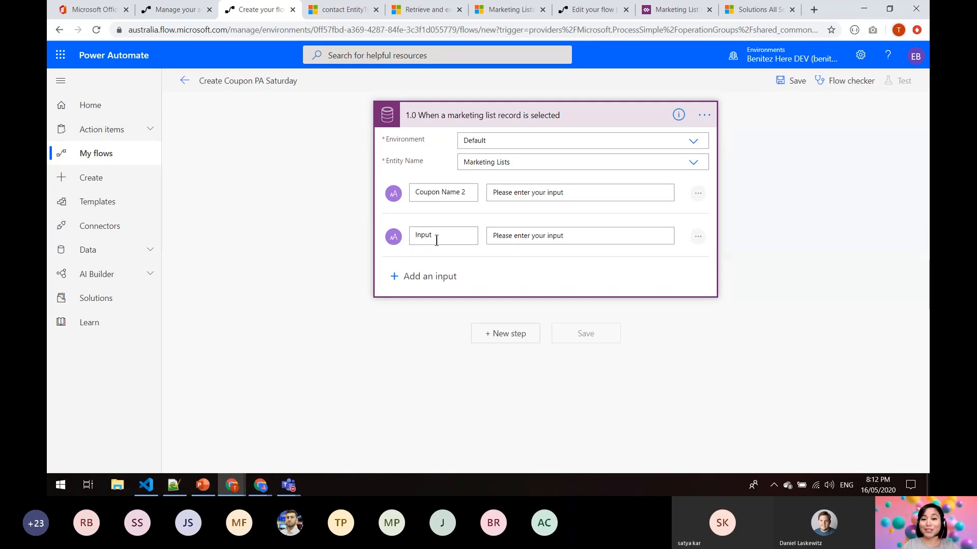
left_click(437, 240)
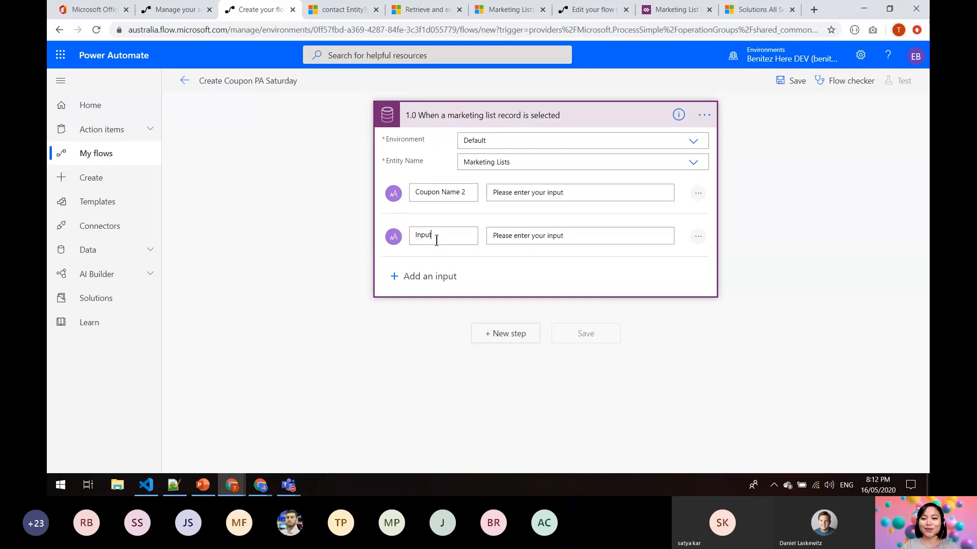
left_click(698, 240)
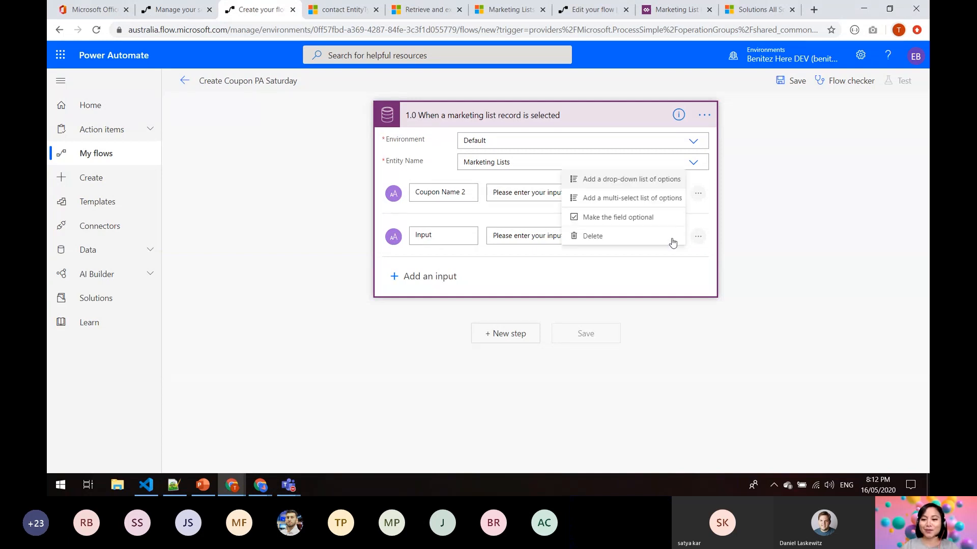
left_click(654, 237)
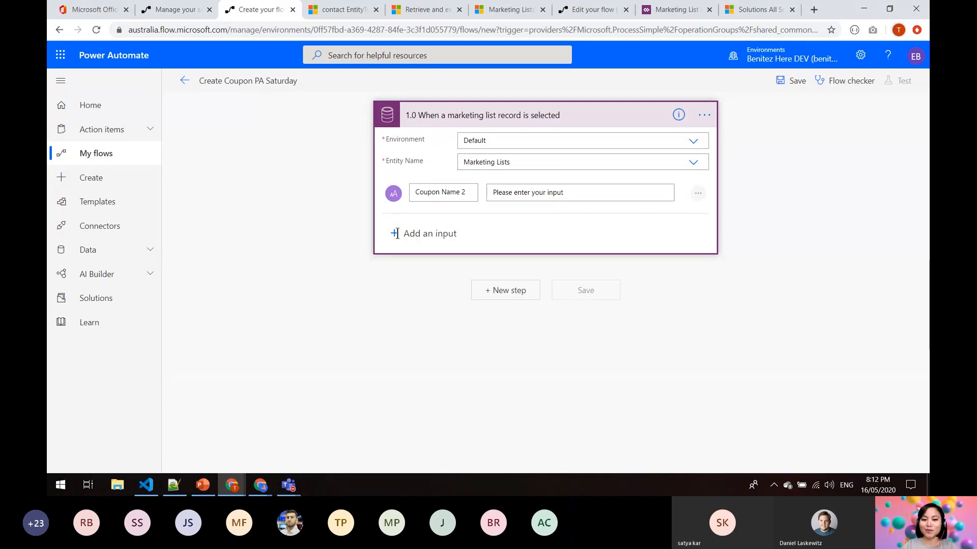
Step: Add a date input to the trigger and title it "Valid From 2"
left_click(398, 233)
left_click(637, 255)
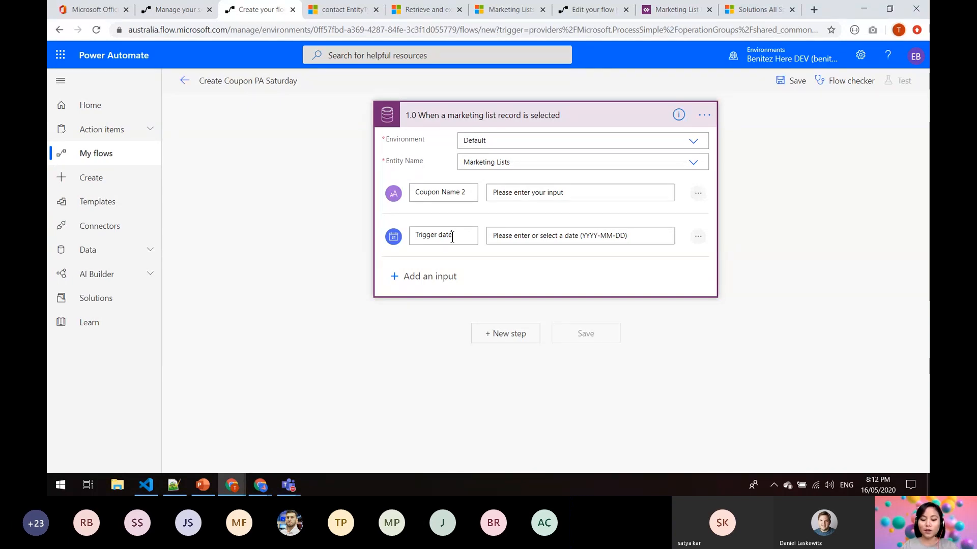
type("Val")
key("ctrl+a")
type("V")
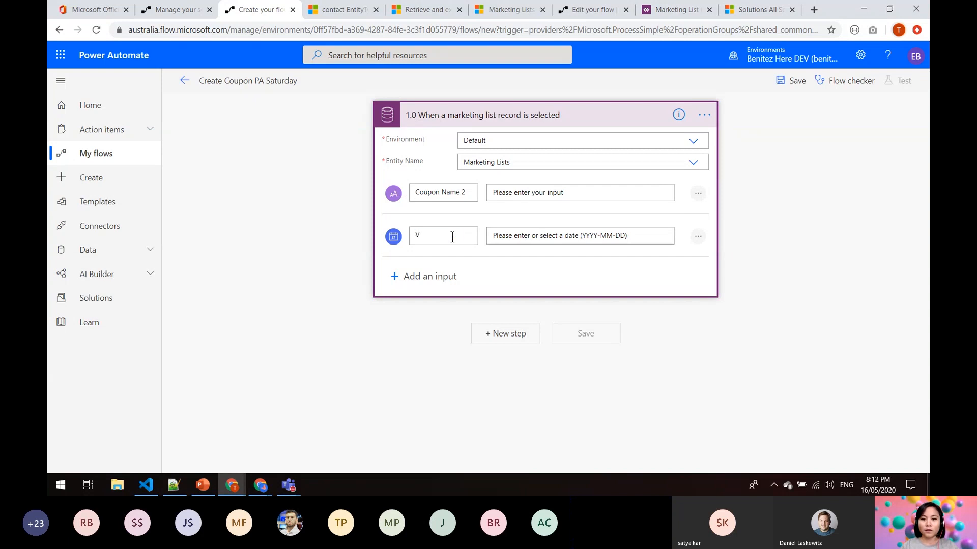
type("alid From 2")
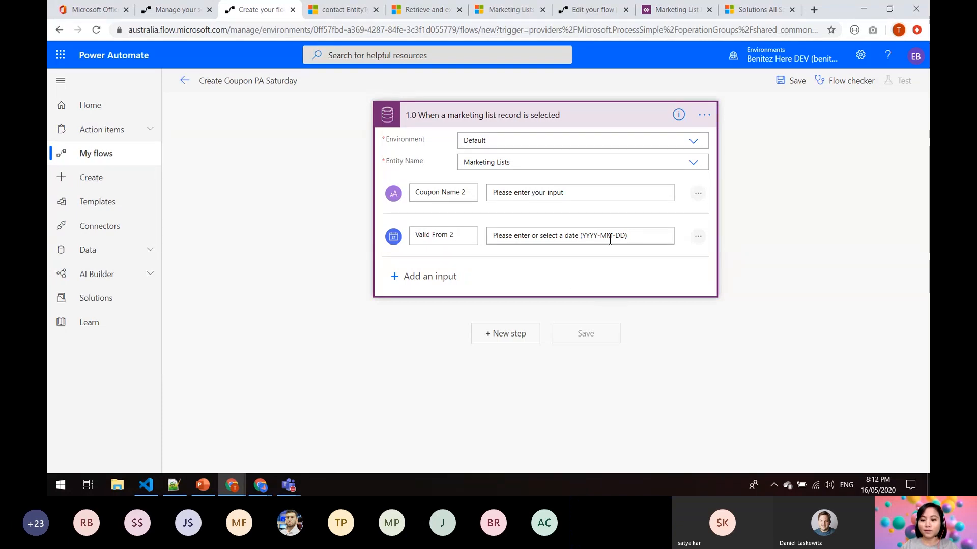
Step: Add another date input to the trigger and title it "Valid To 2"
left_click(442, 275)
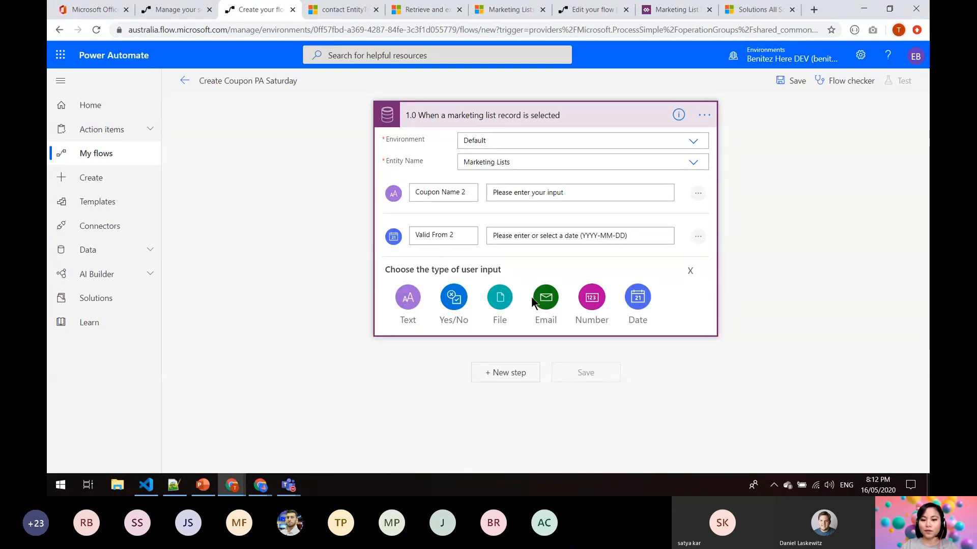
left_click(638, 298)
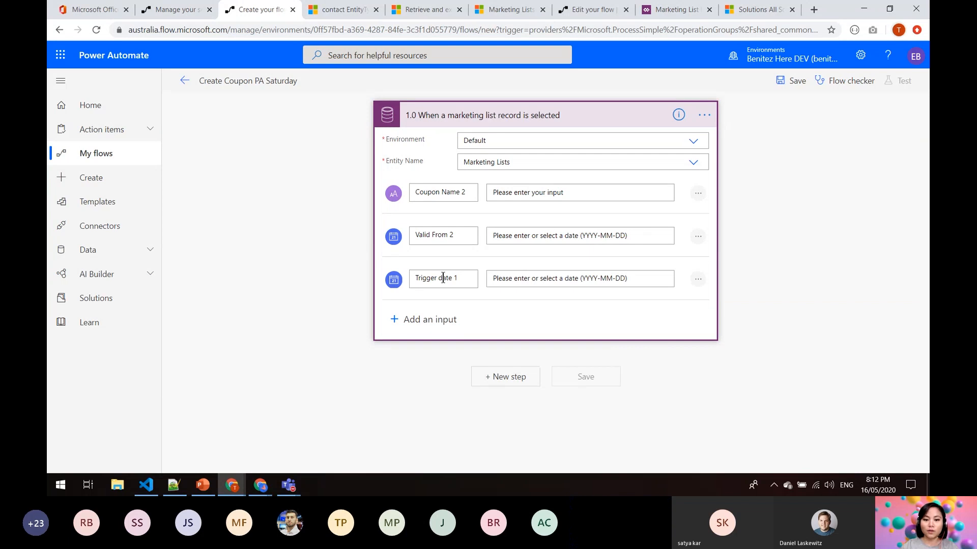
left_click_drag(468, 277, 398, 281)
type("Valid To 2")
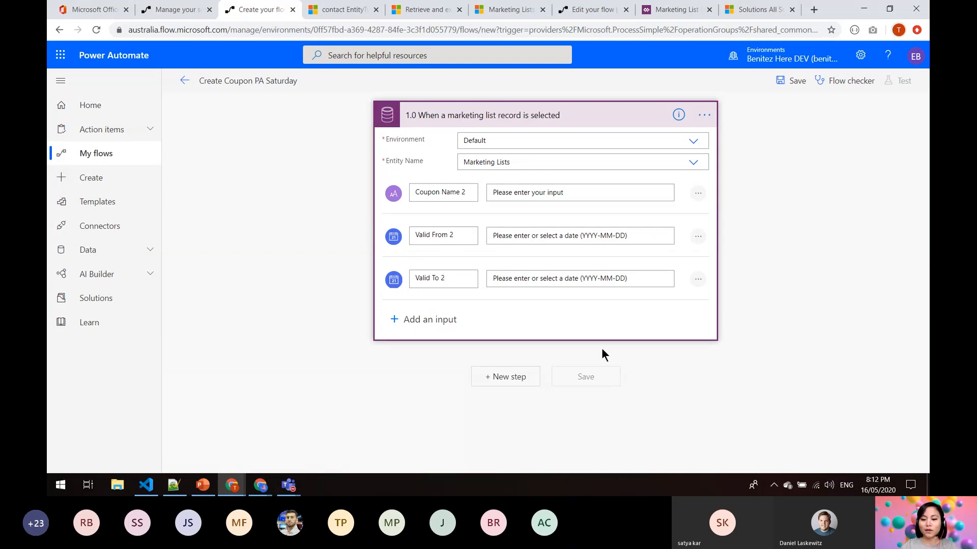
Step: Start a new flow step and copy the organization's base URL from the Dynamics 365 Marketing Lists page
left_click(503, 378)
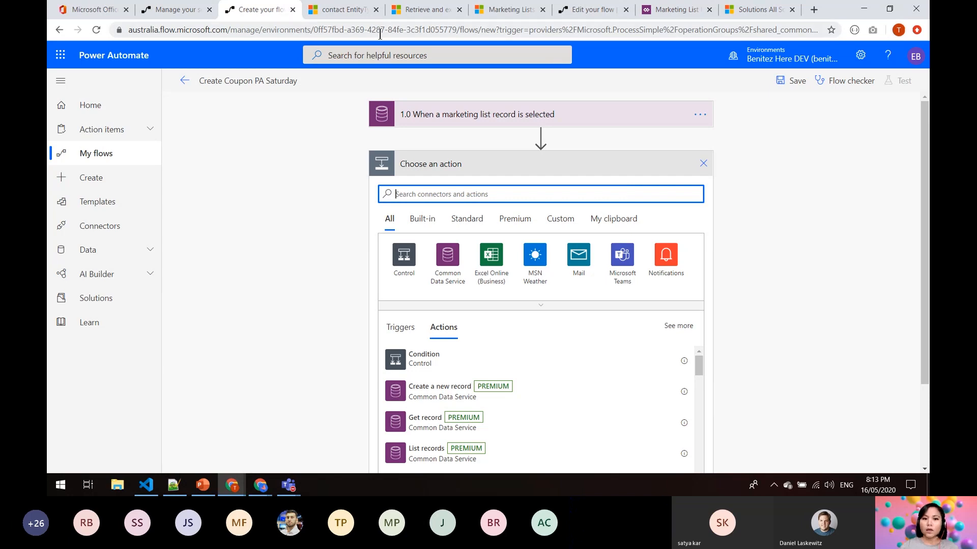
left_click(355, 10)
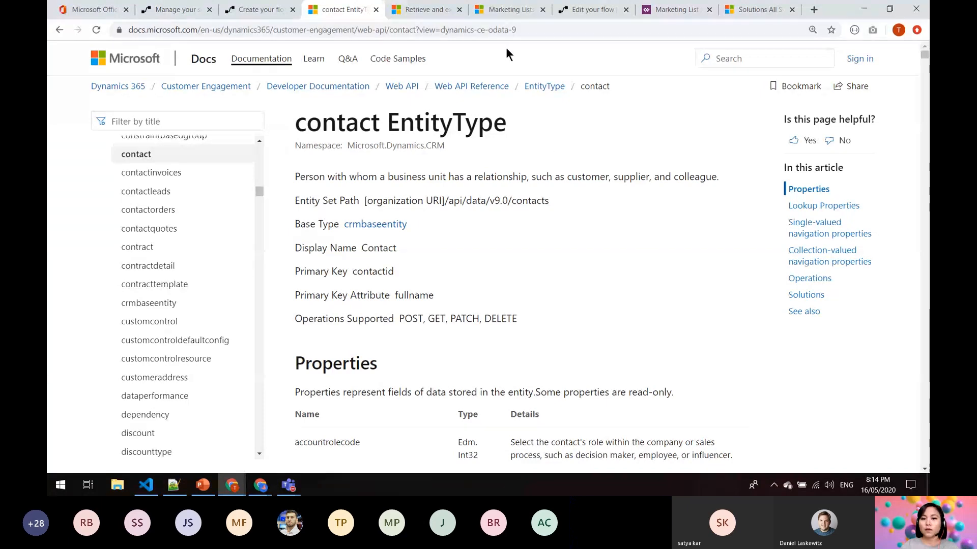
left_click(508, 11)
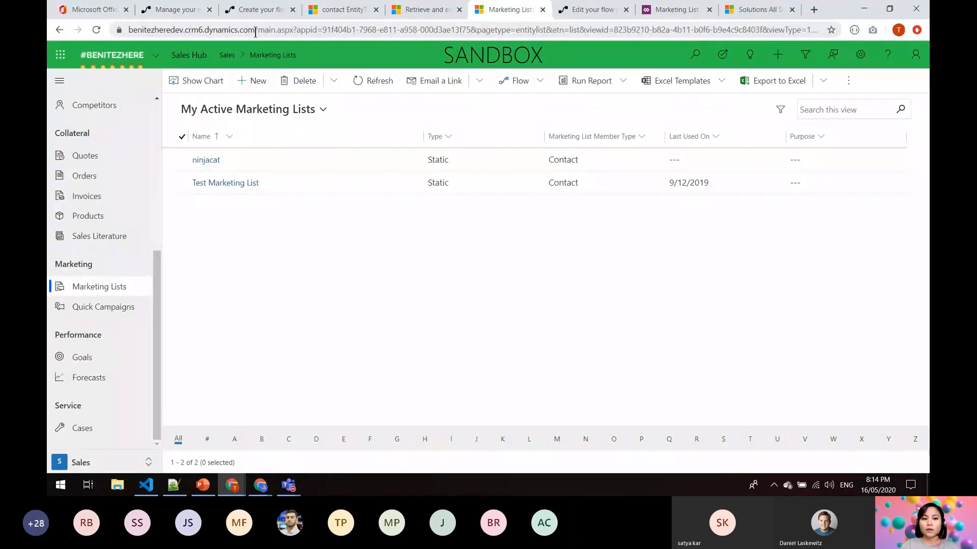
left_click_drag(255, 32, 128, 32)
key("ctrl+c")
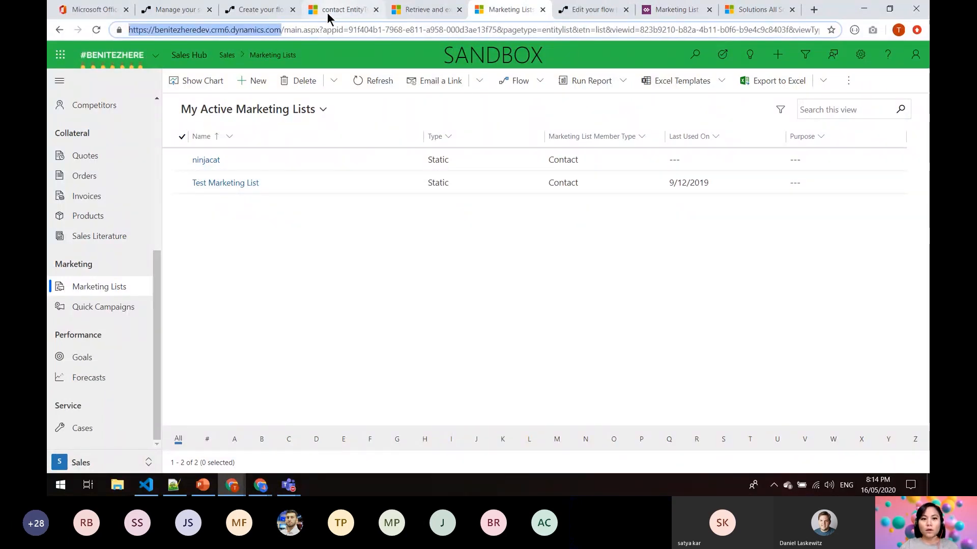
Step: Back in Power Automate, add the HTTP with Azure AD action Invoke an HTTP request and prefix its name with "1.0"
left_click(264, 11)
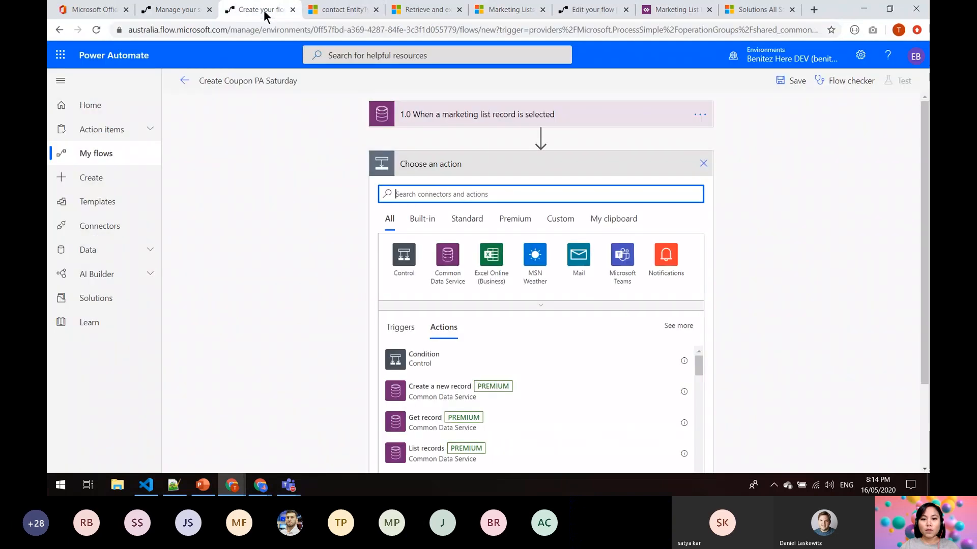
type("Invoke")
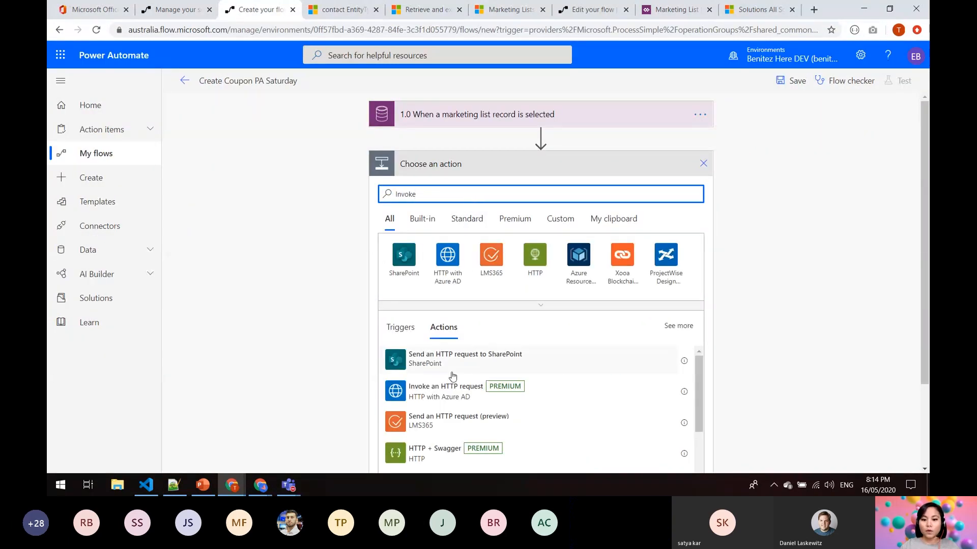
left_click(450, 388)
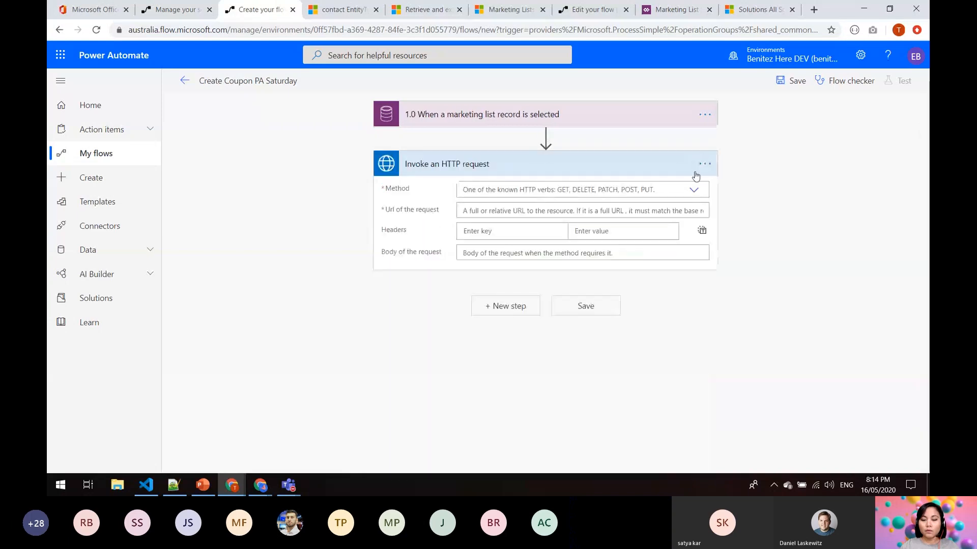
left_click(698, 172)
left_click(747, 179)
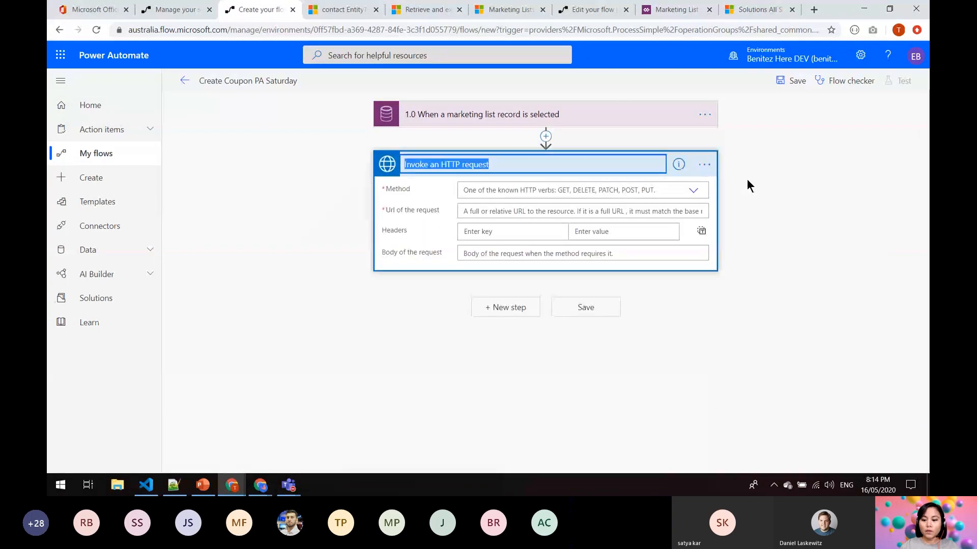
key("Home")
type("1.0")
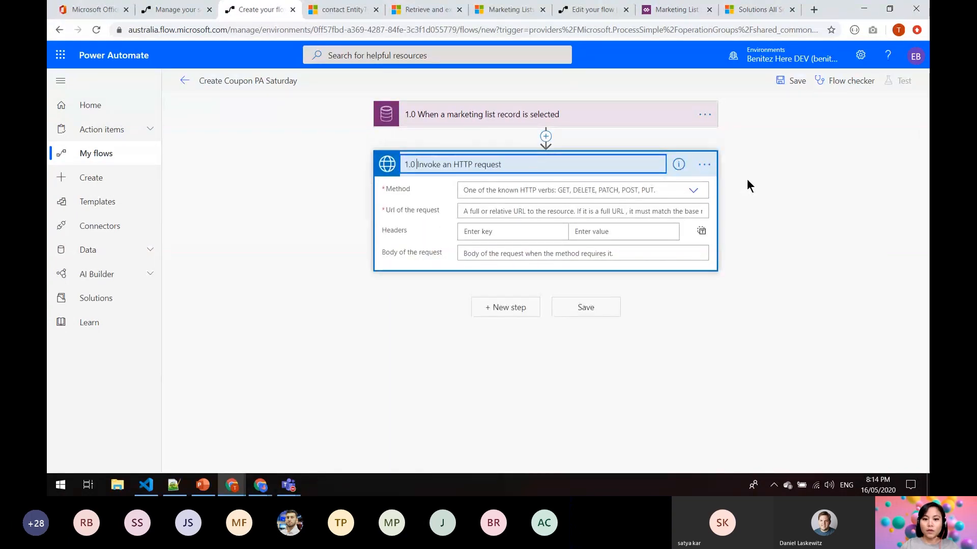
left_click(684, 189)
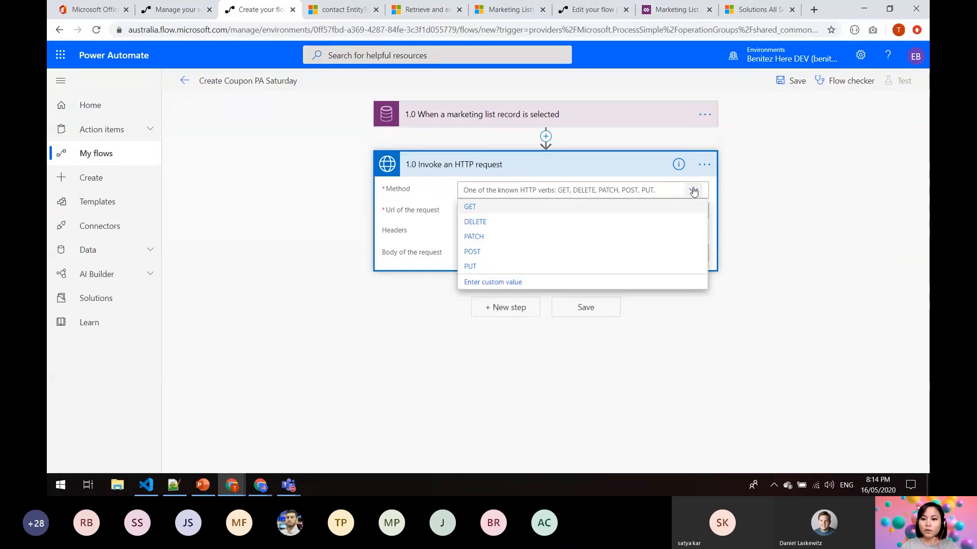
left_click(628, 208)
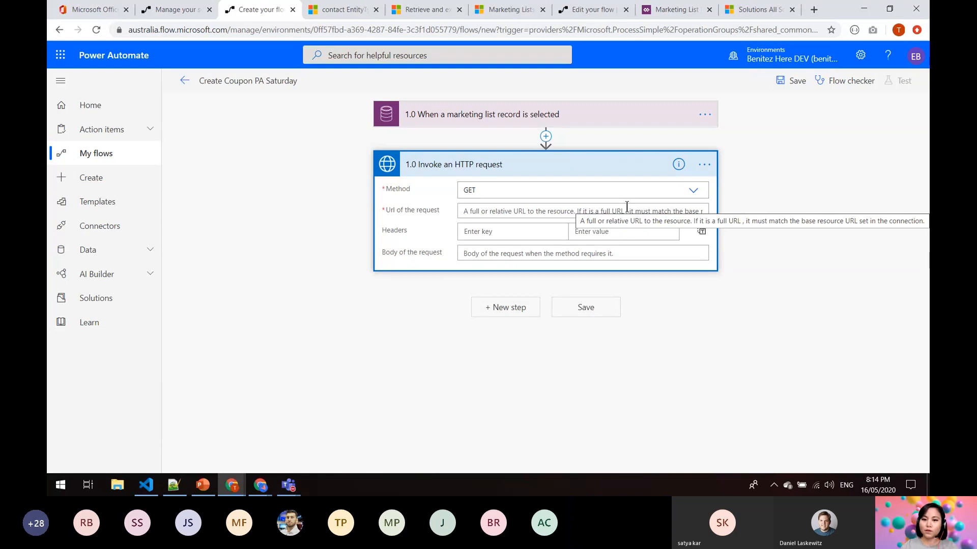
left_click(597, 214)
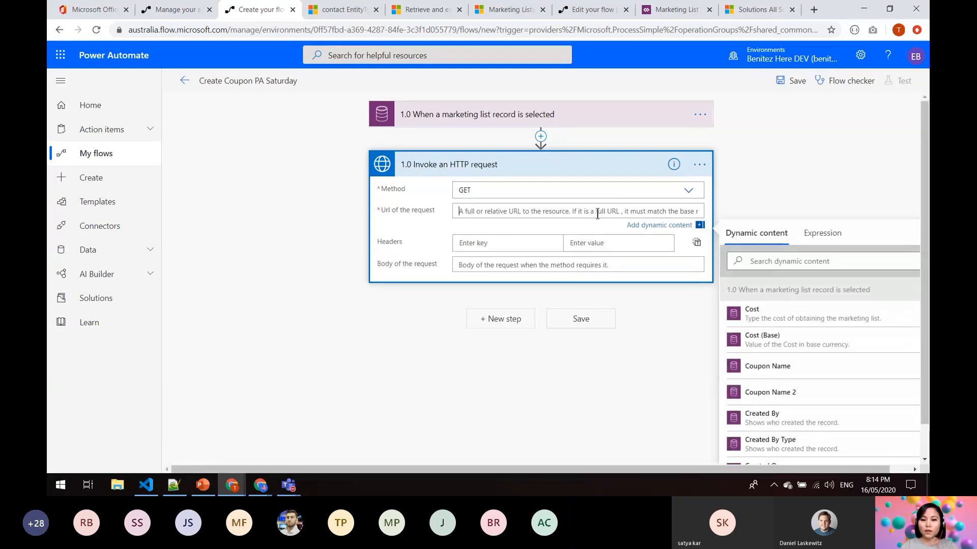
key("ctrl+v")
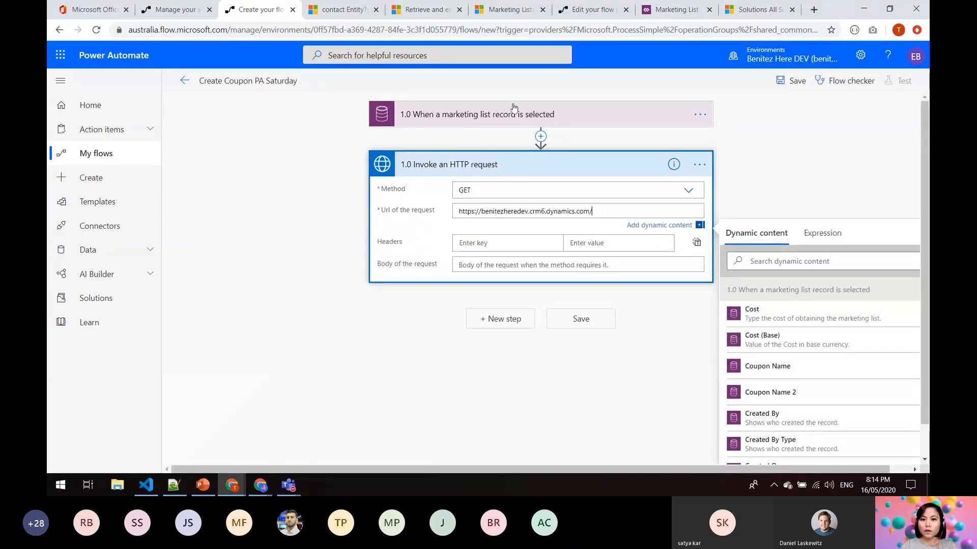
Step: Copy the path api/data/v9.0/contacts from the contact EntityType documentation and append it to the request URL
left_click(339, 10)
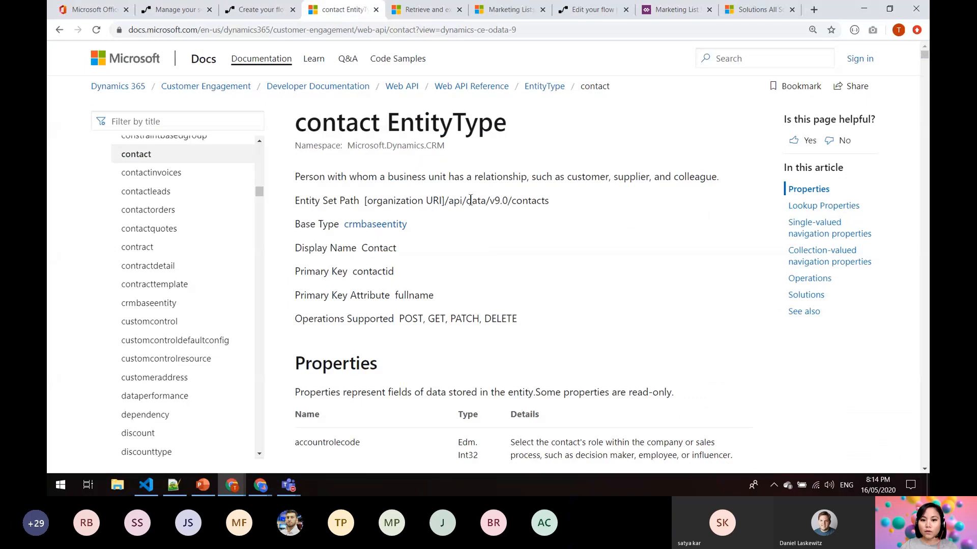
left_click_drag(449, 200, 550, 202)
key("ctrl+c")
left_click(244, 13)
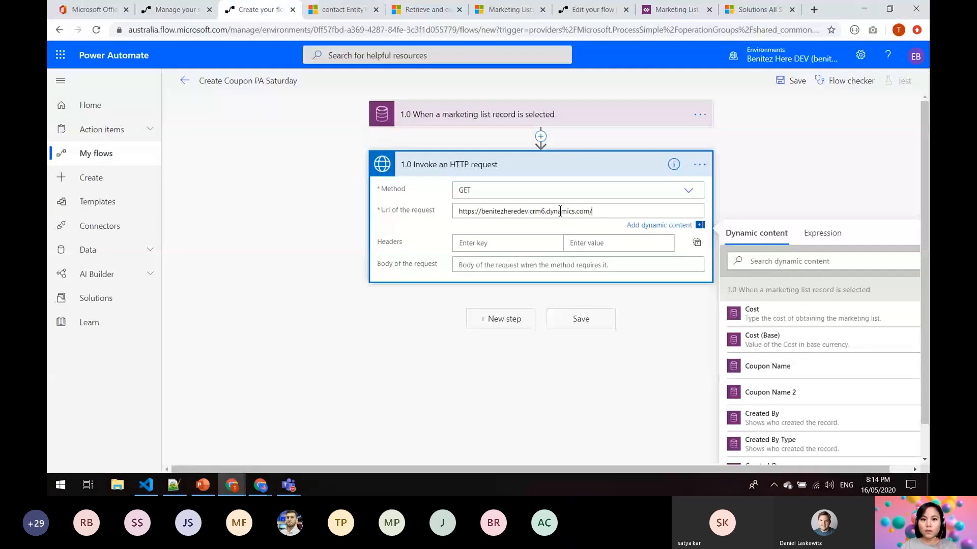
key("ctrl+v")
Step: Change the Web API version in the request URL to v9.1
left_click(633, 209)
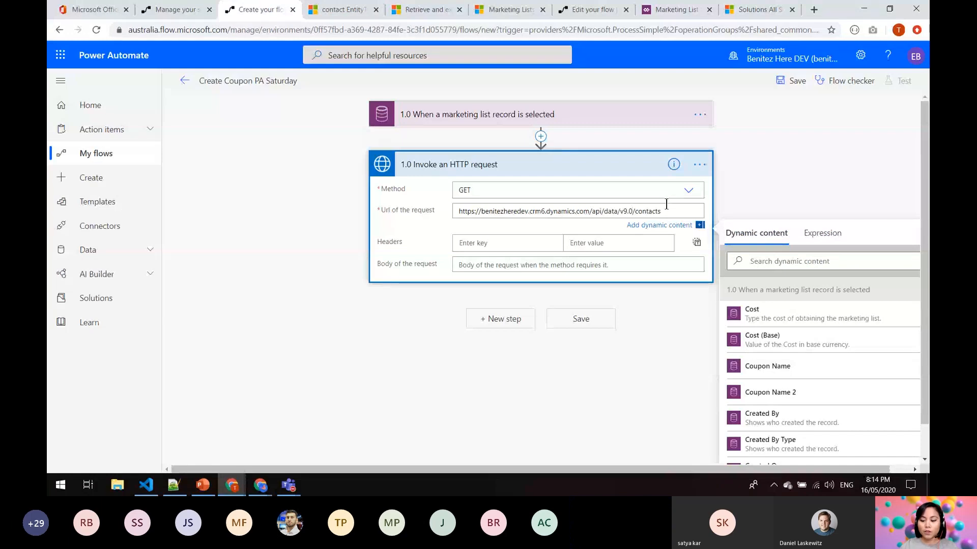
key("BackSpace")
key("BackSpace")
type(".1")
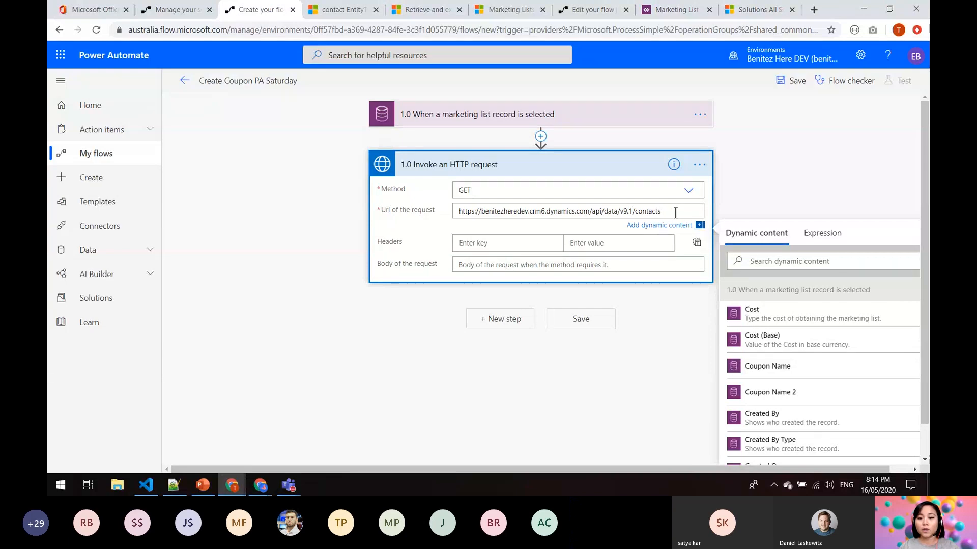
left_click(676, 213)
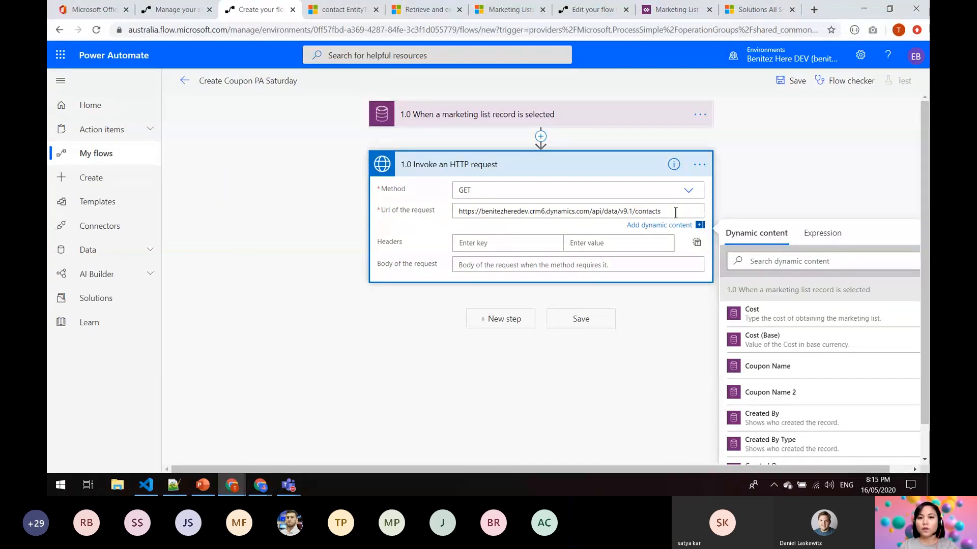
Step: Examine the sample FetchXML GET request and its response in the Microsoft documentation on retrieving and executing predefined queries
left_click(427, 11)
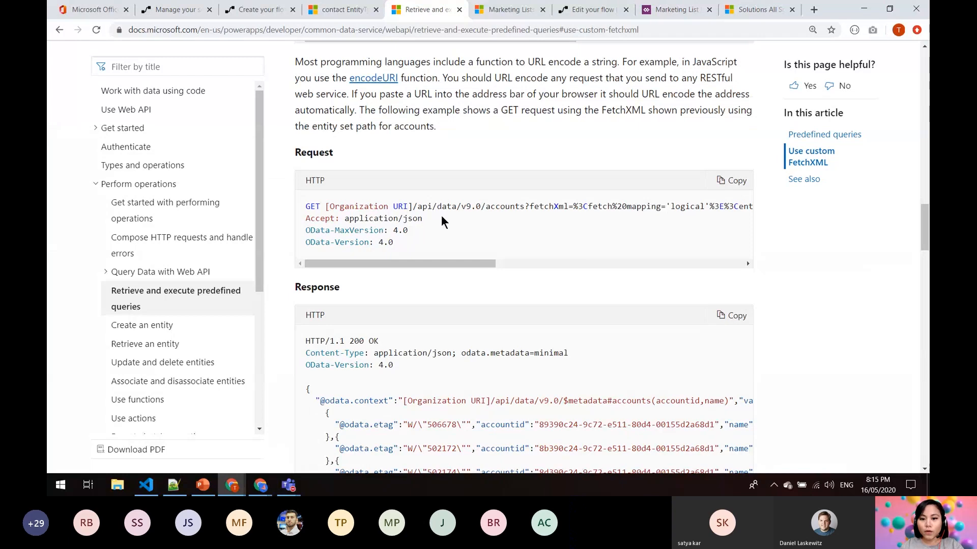
left_click_drag(479, 265, 549, 265)
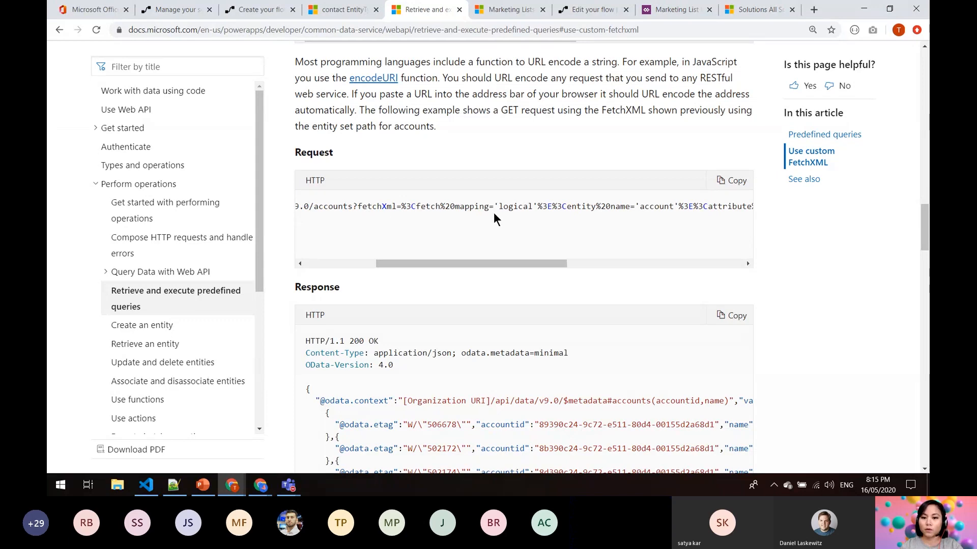
left_click_drag(492, 265, 390, 255)
scroll(503, 315, "down", 2)
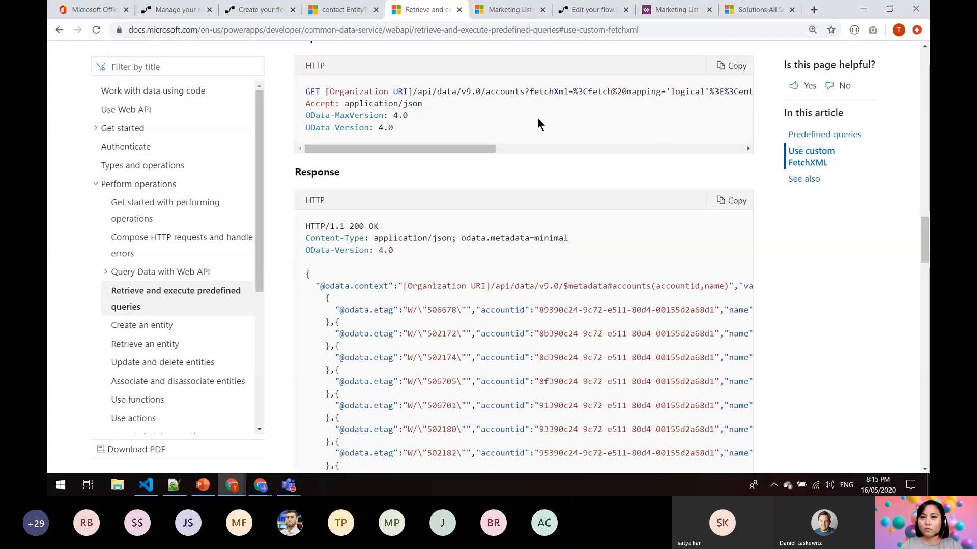
Step: Open the ninjacat marketing list in Dynamics 365, review its members and return to its summary
left_click(508, 10)
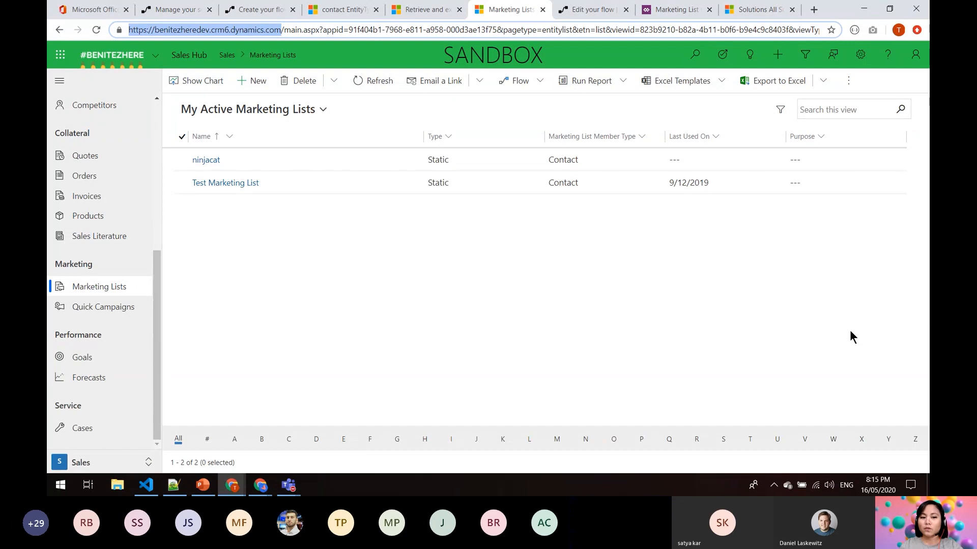
left_click(202, 164)
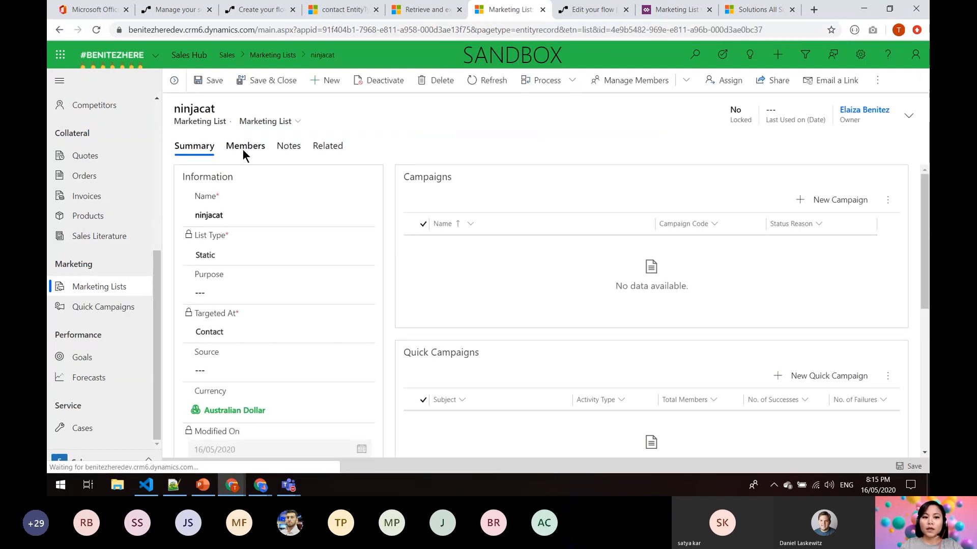
left_click(243, 146)
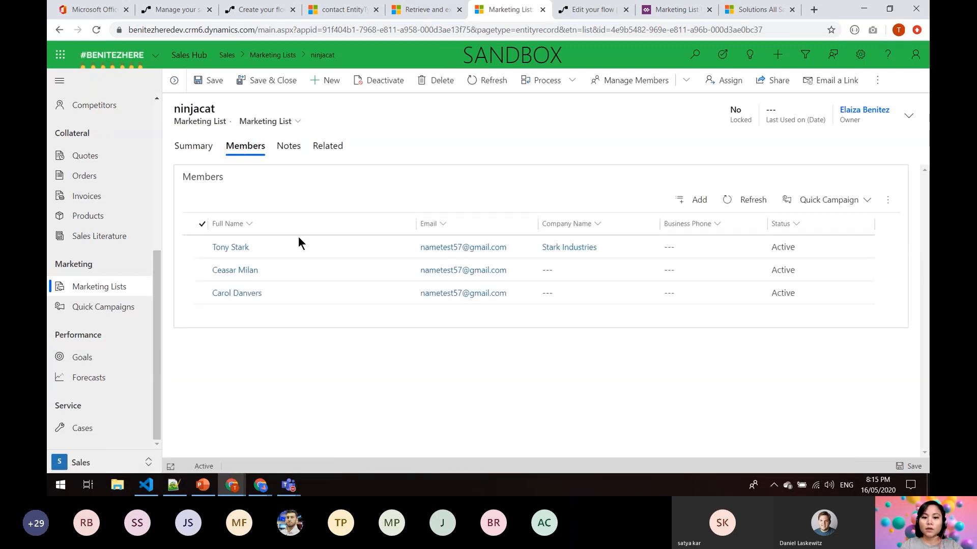
left_click(195, 146)
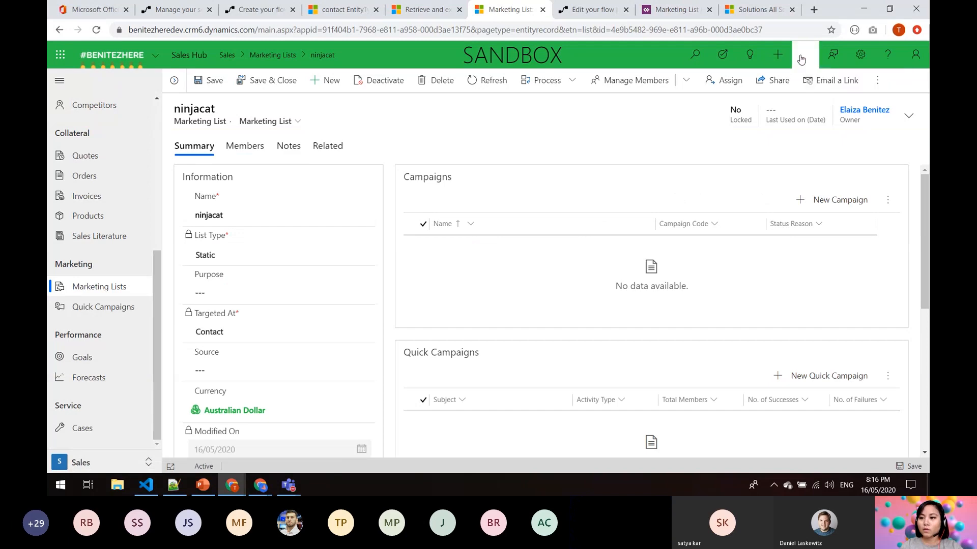
Step: Start an Advanced Find query on Contacts based on the saved view Active Contacts
left_click(802, 57)
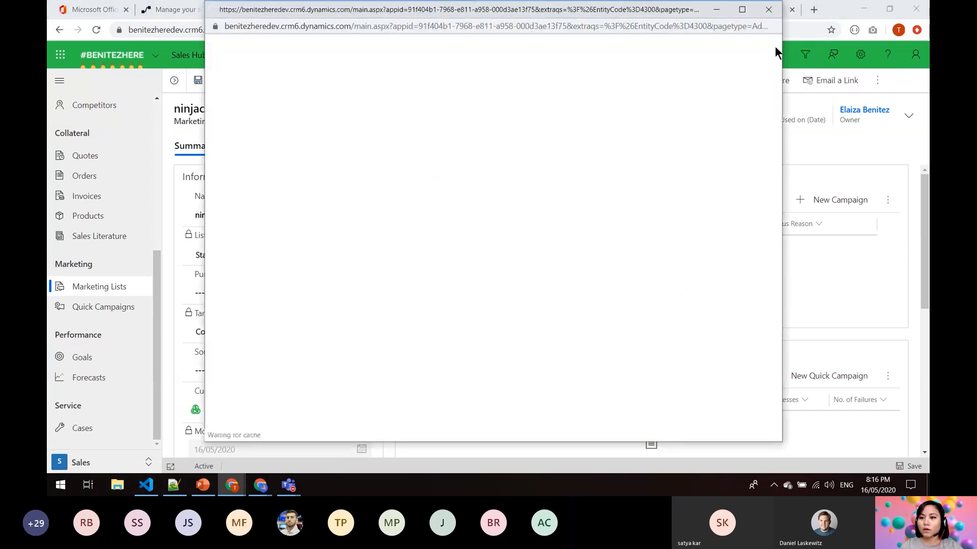
left_click(738, 13)
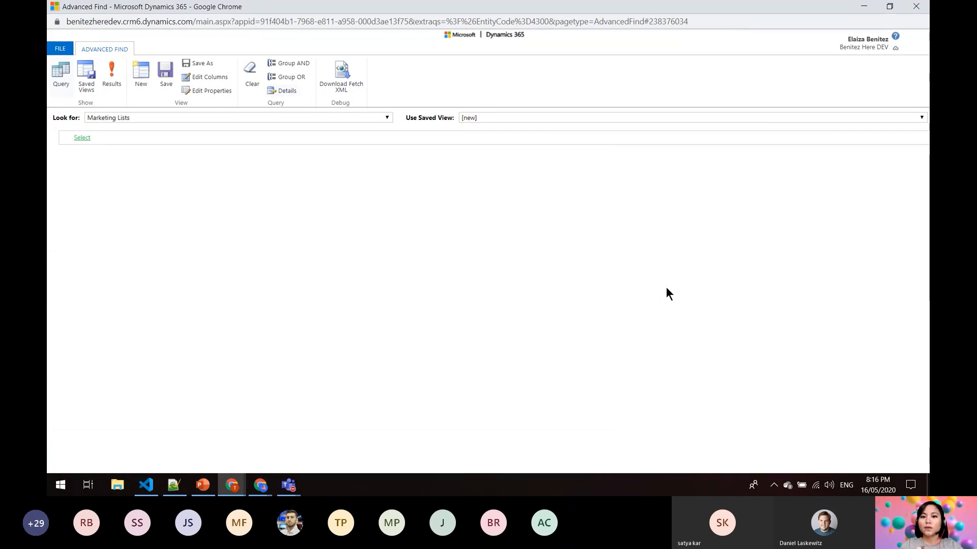
left_click(359, 116)
left_click_drag(386, 208, 381, 167)
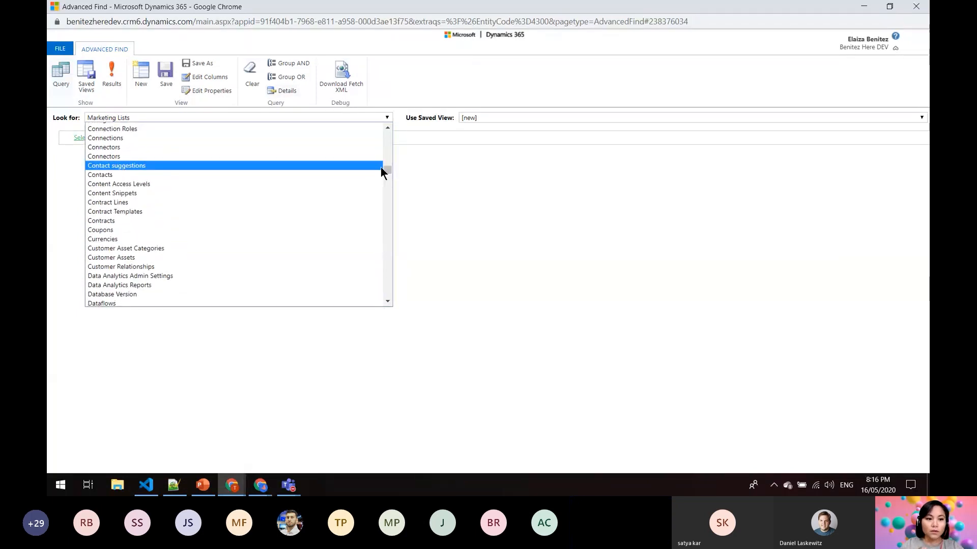
left_click(273, 174)
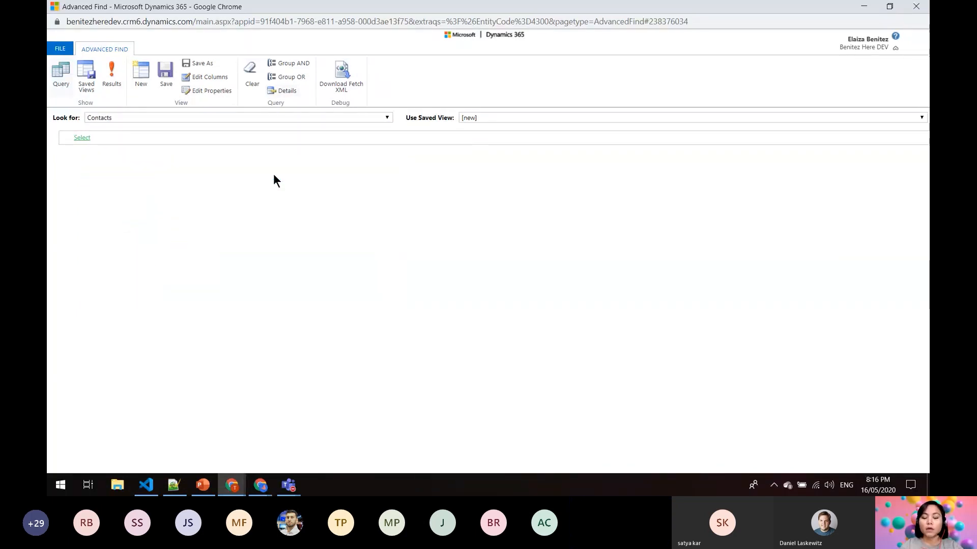
left_click(514, 117)
left_click(502, 144)
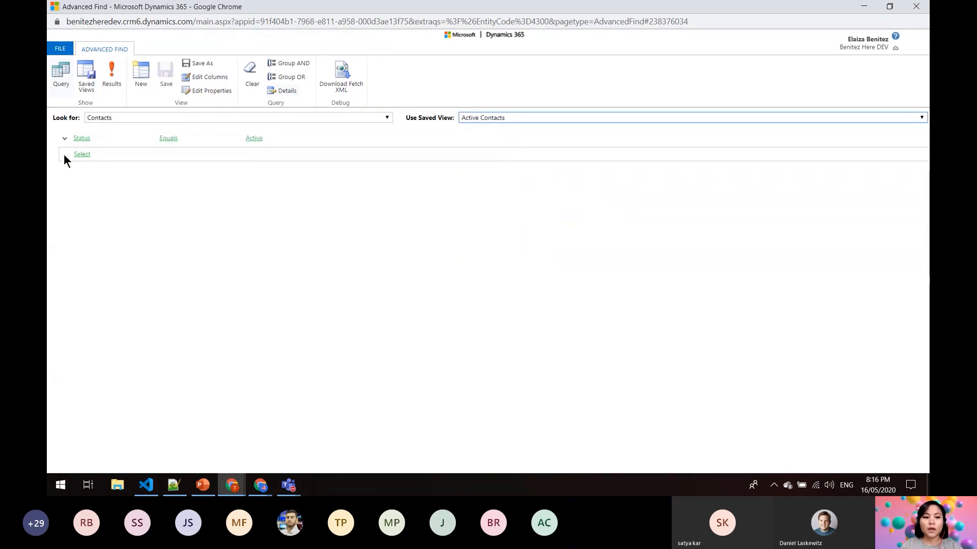
Step: Add the related entity Marketing Lists to the contact query's criteria
left_click(79, 155)
left_click(84, 152)
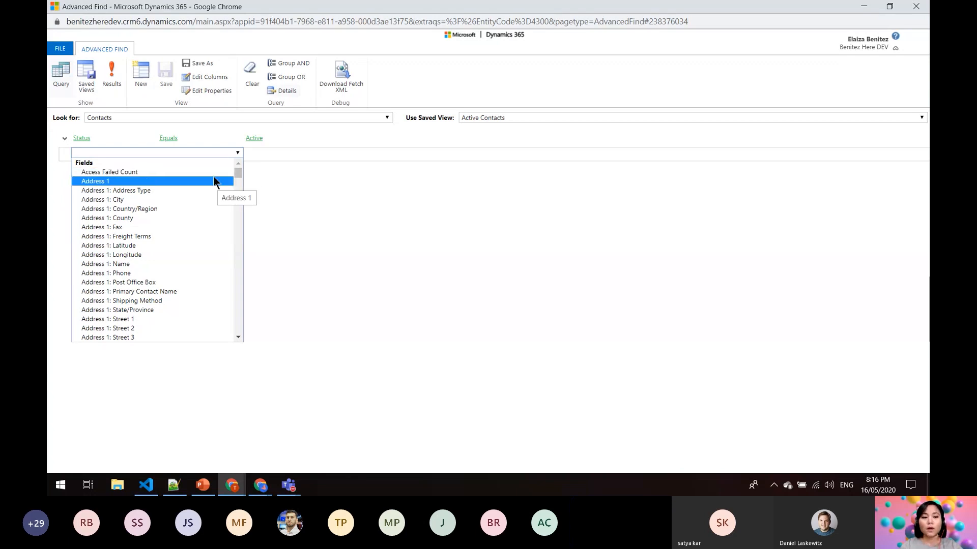
left_click(227, 153)
left_click(237, 154)
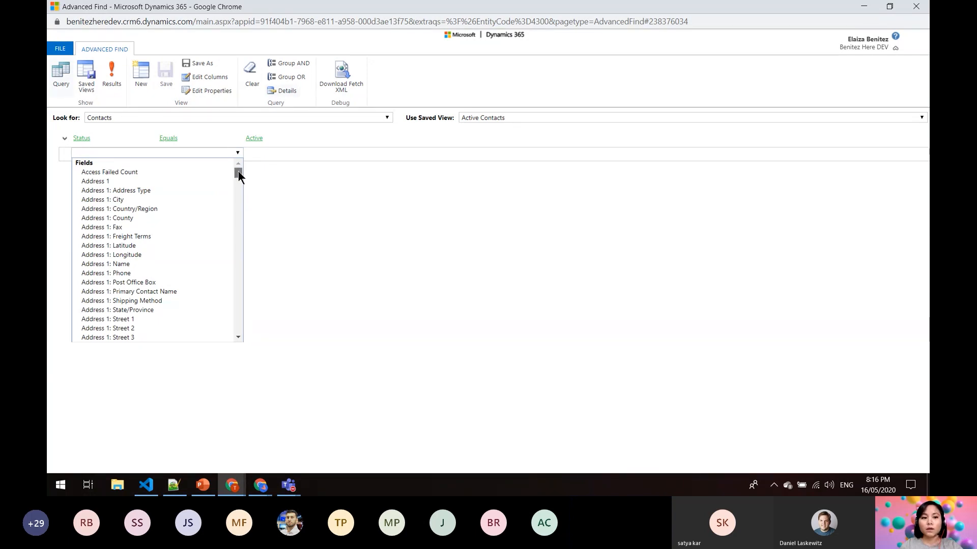
left_click_drag(238, 171, 239, 265)
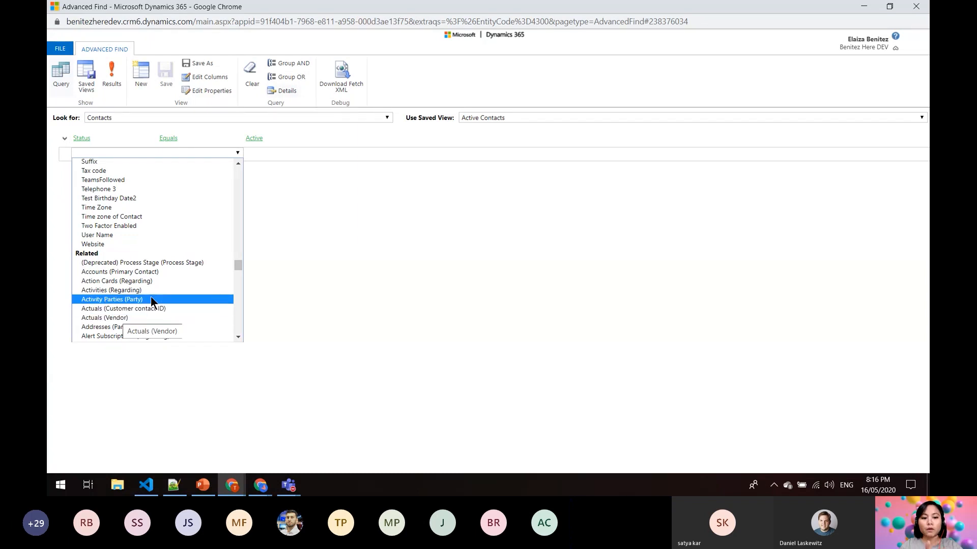
left_click_drag(235, 266, 225, 302)
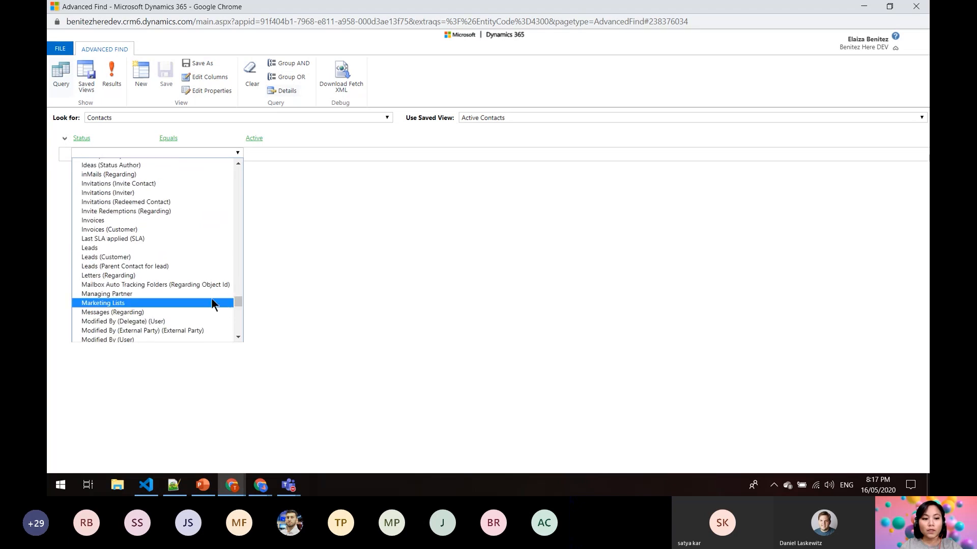
left_click(128, 303)
Step: Add a condition on the Marketing List field beneath the related Marketing Lists entity
left_click(127, 182)
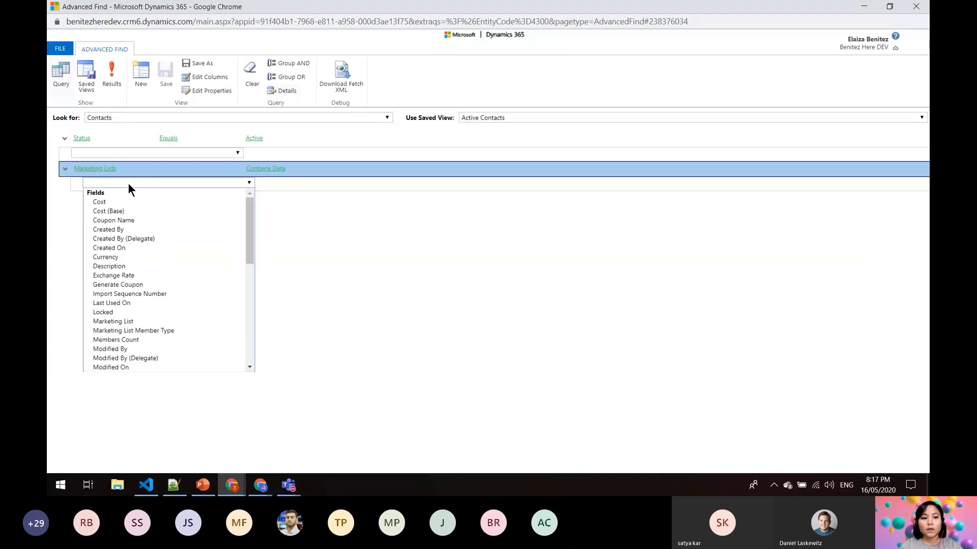
left_click_drag(249, 224, 245, 243)
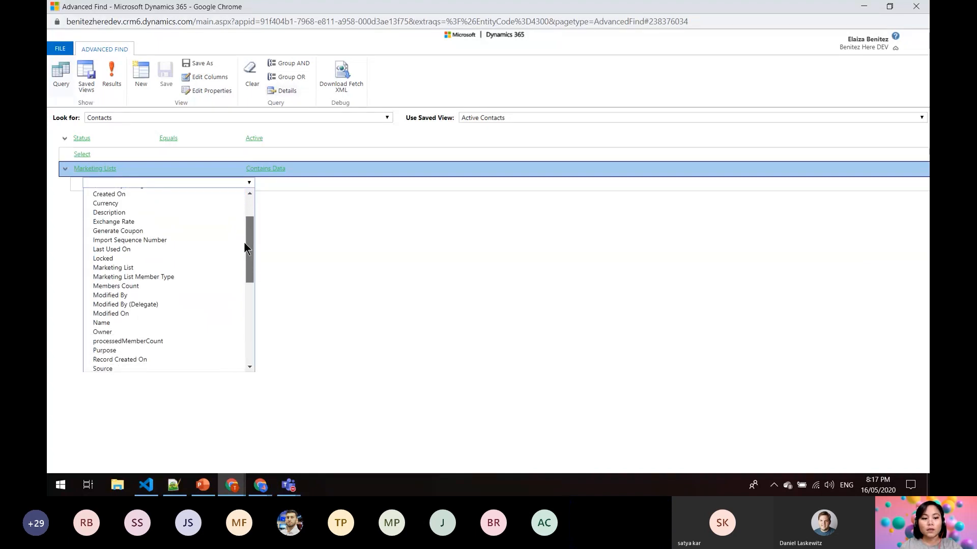
left_click(142, 322)
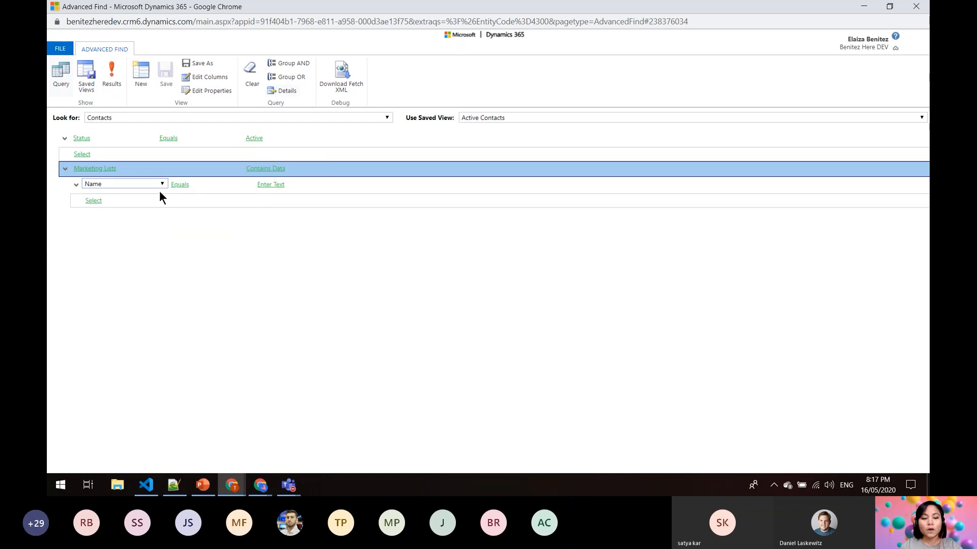
left_click(161, 183)
left_click(153, 312)
Step: Set the Marketing List condition's value to the ninjacat record
left_click(333, 185)
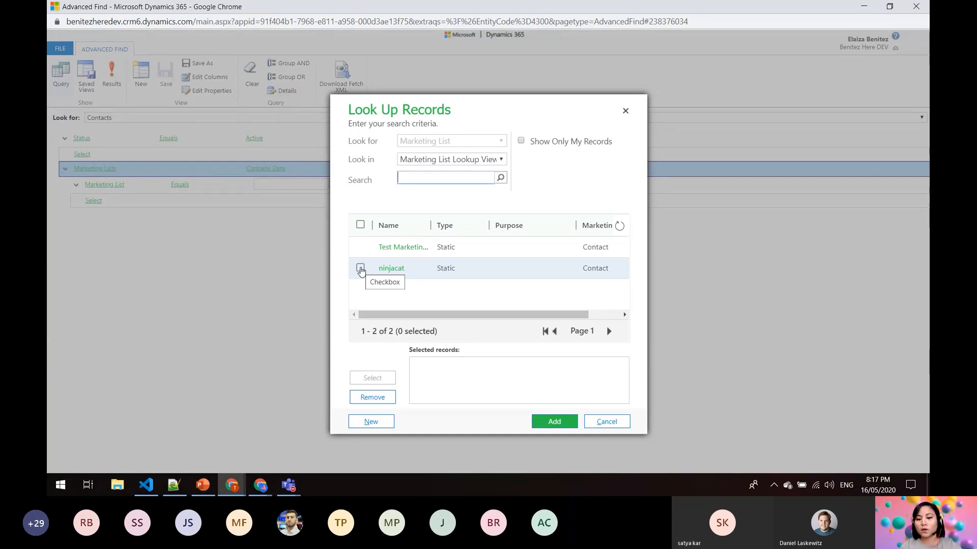
left_click(361, 269)
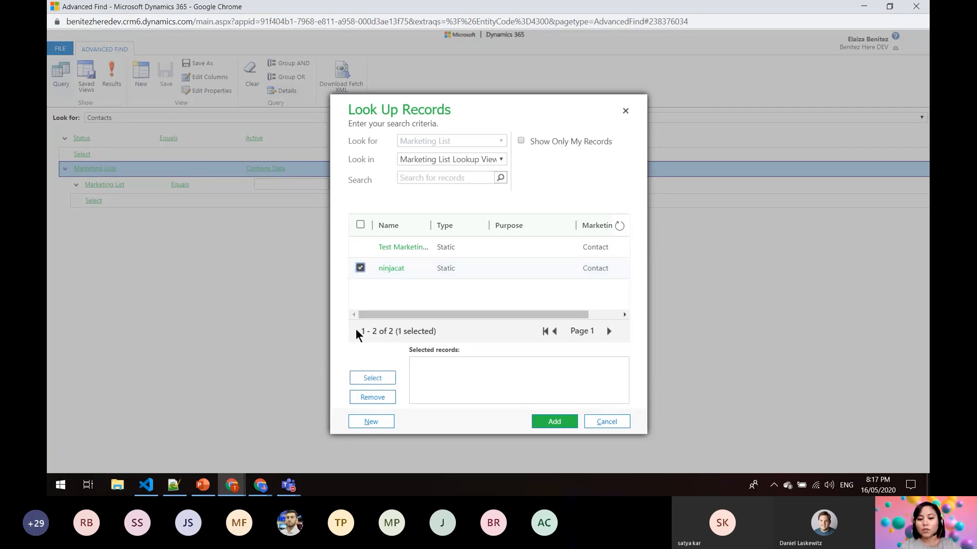
left_click(372, 377)
left_click(554, 421)
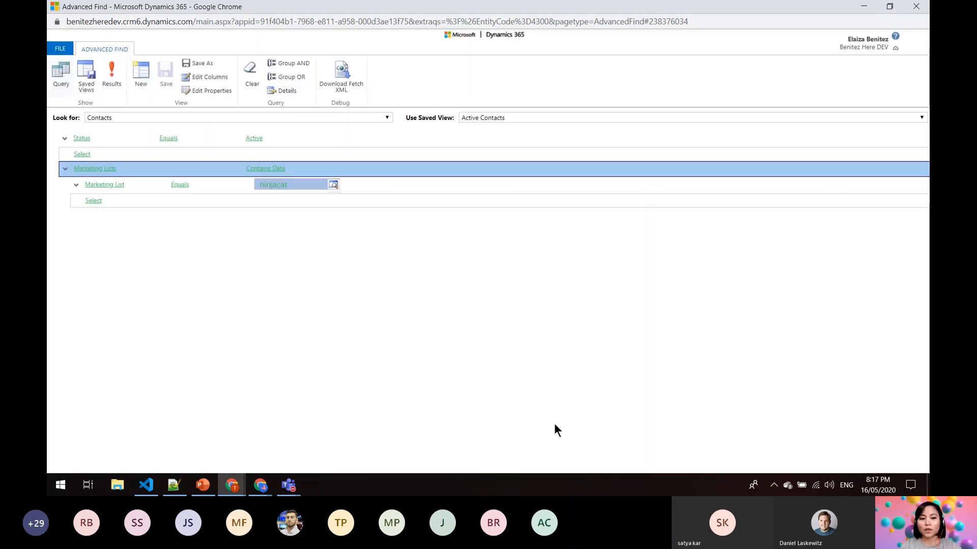
Step: Run the query to check which contacts it returns, and download its FetchXML from the criteria view
left_click(107, 80)
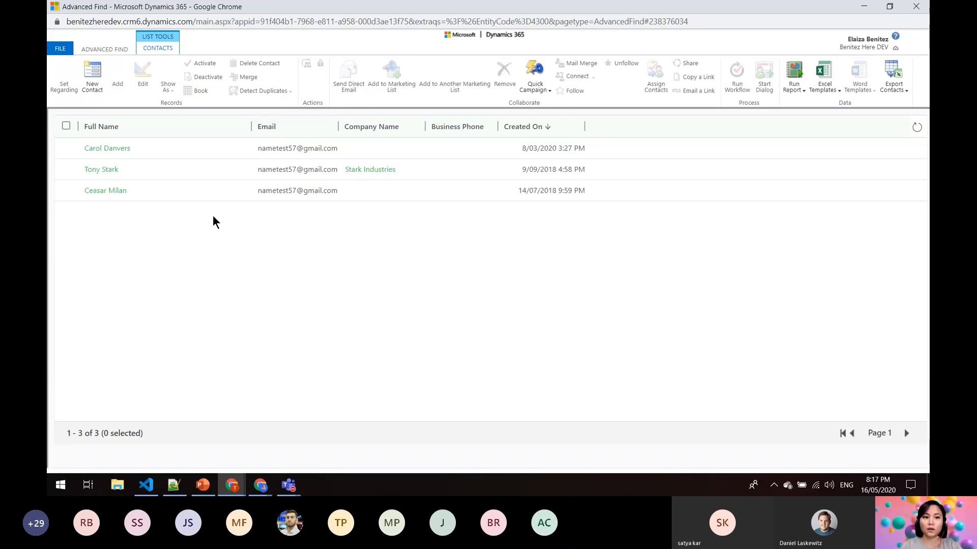
left_click(98, 50)
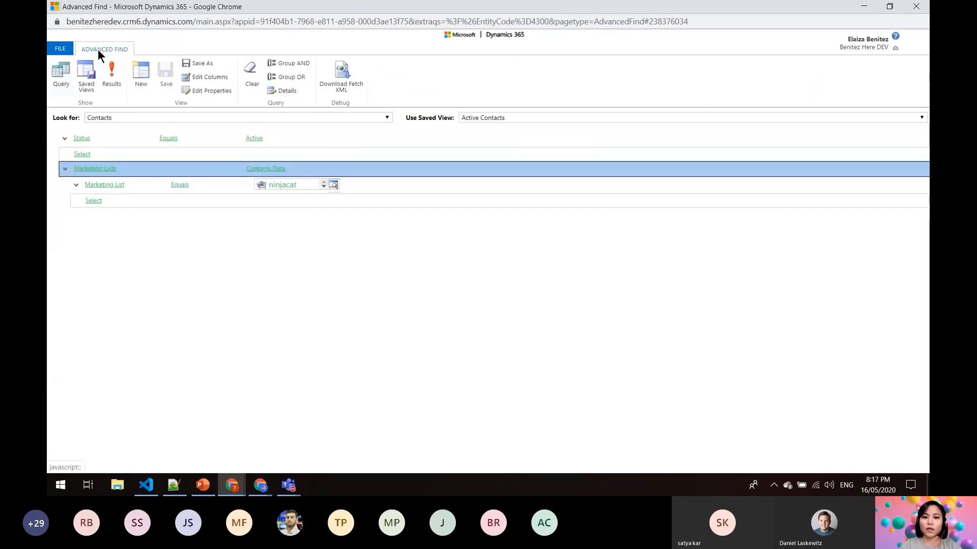
left_click(348, 89)
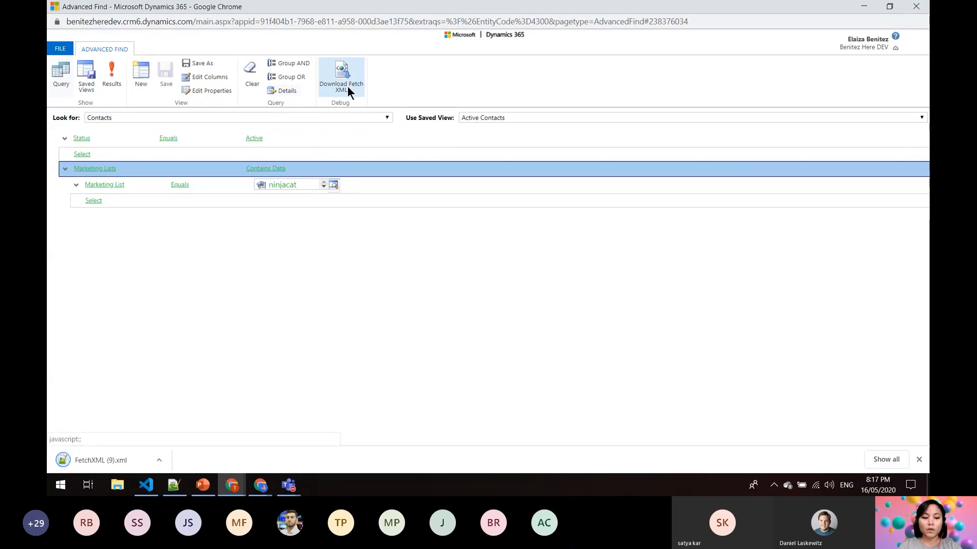
Step: Open the downloaded FetchXML file in Notepad++ and copy the entire query
left_click(112, 456)
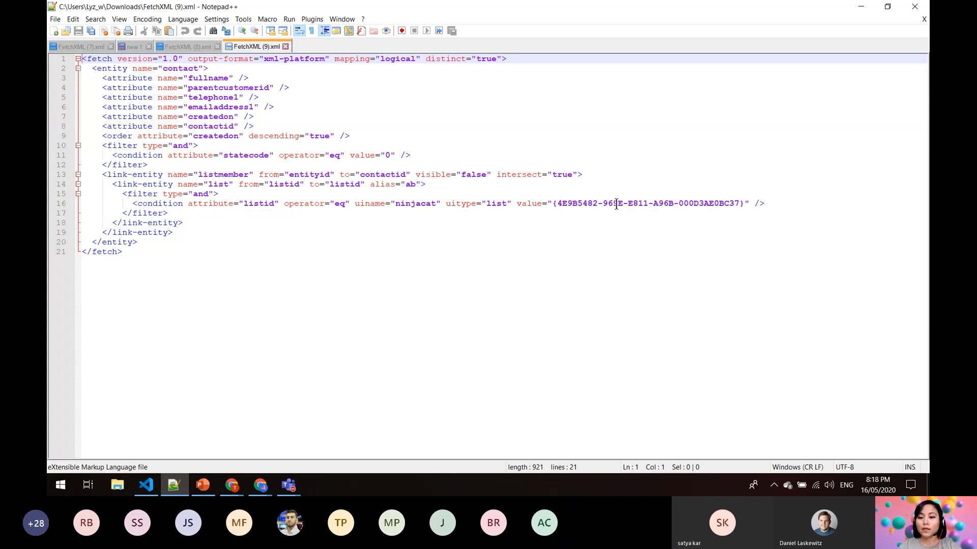
left_click_drag(133, 253, 60, 59)
right_click(148, 106)
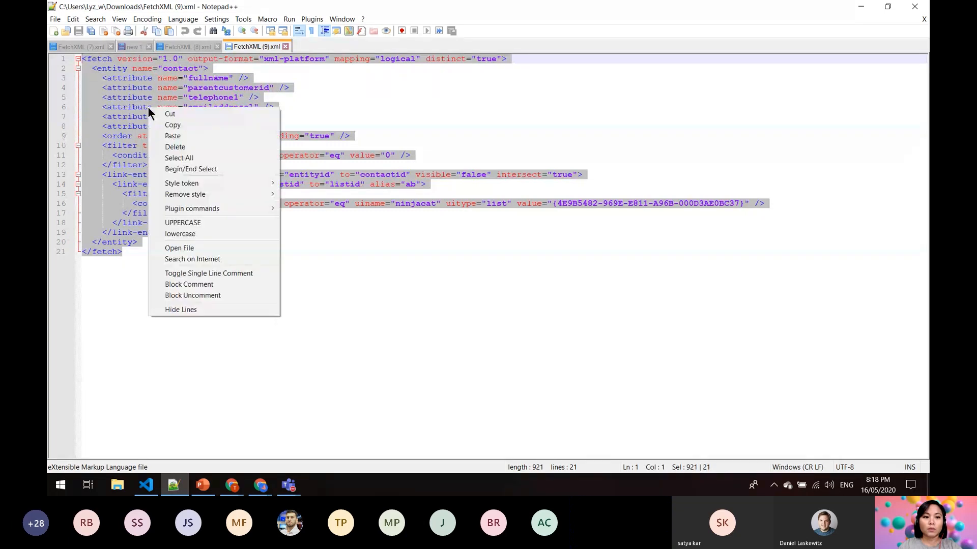
left_click(161, 125)
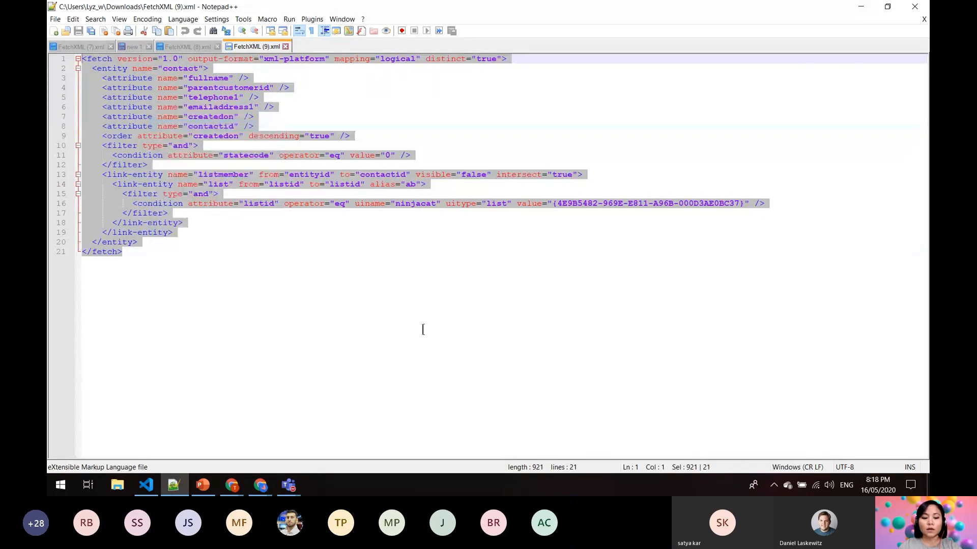
Step: Back in the Power Automate flow, append ?fetchXml= to the URL of the HTTP request after contacts
mouse_move(238, 490)
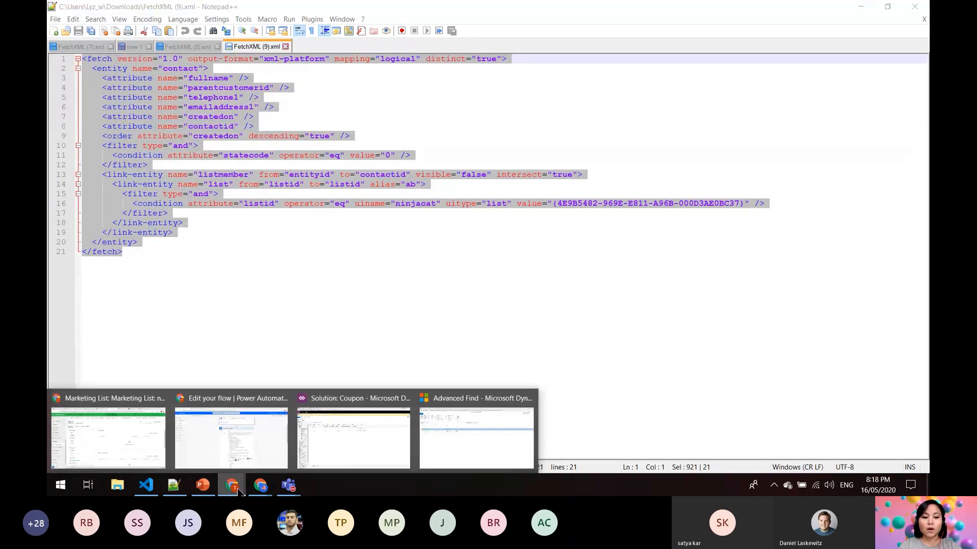
left_click(115, 450)
left_click(257, 11)
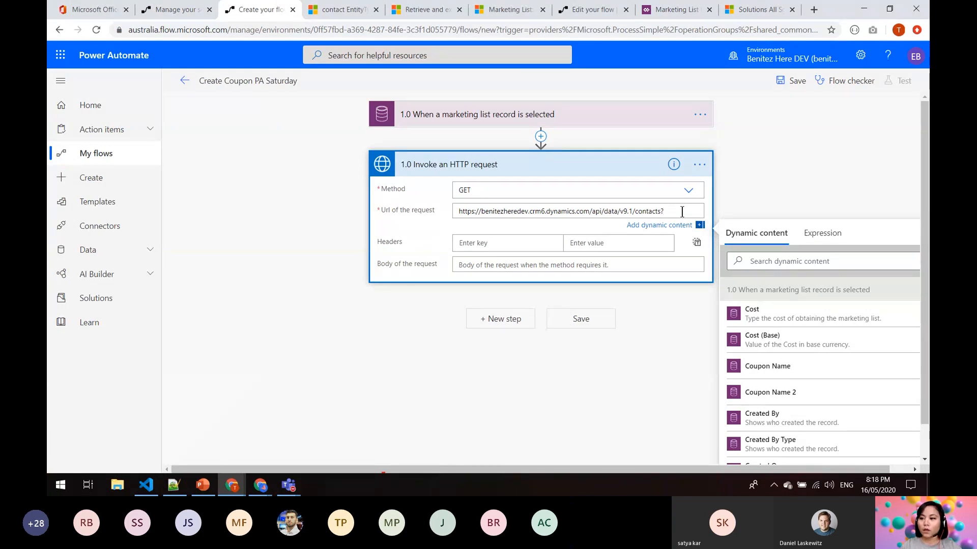
type("Fet")
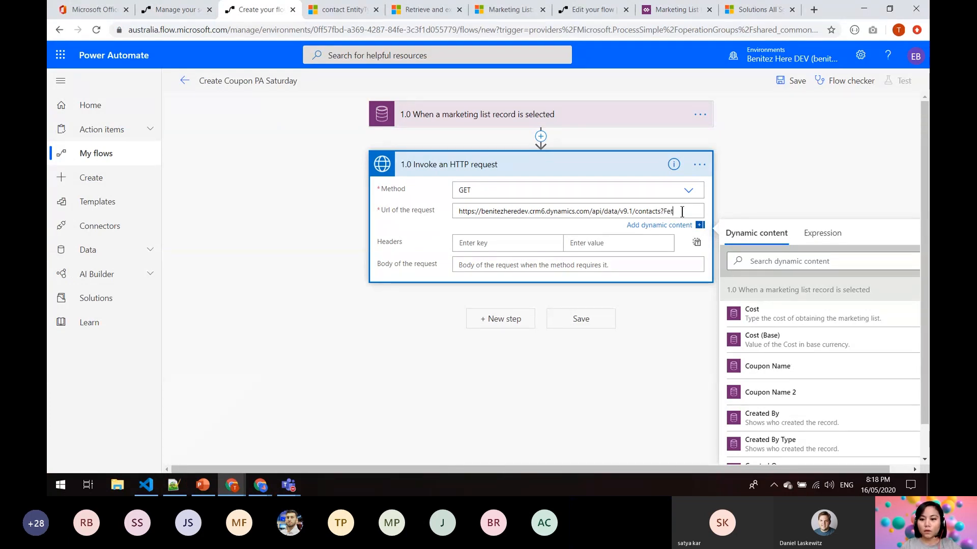
type("ch")
type("Xm")
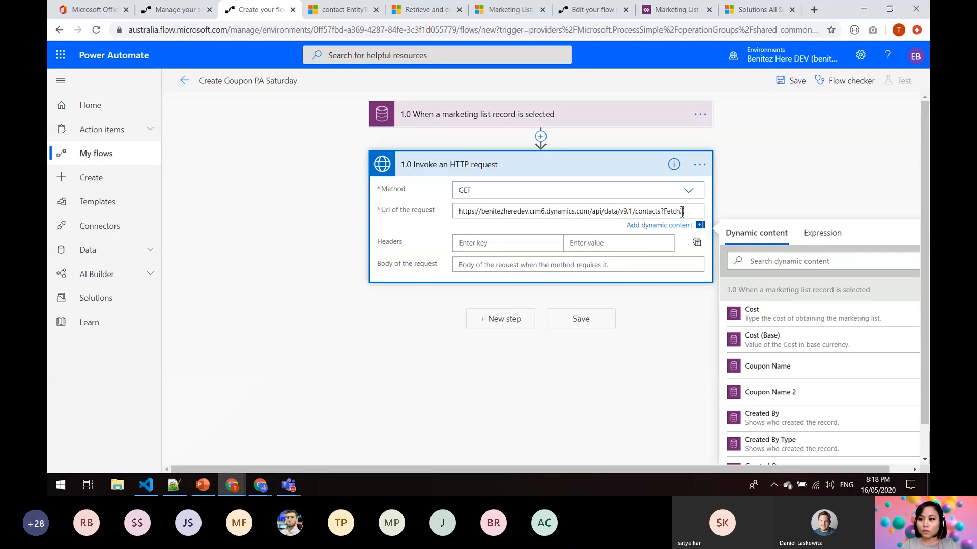
type("l")
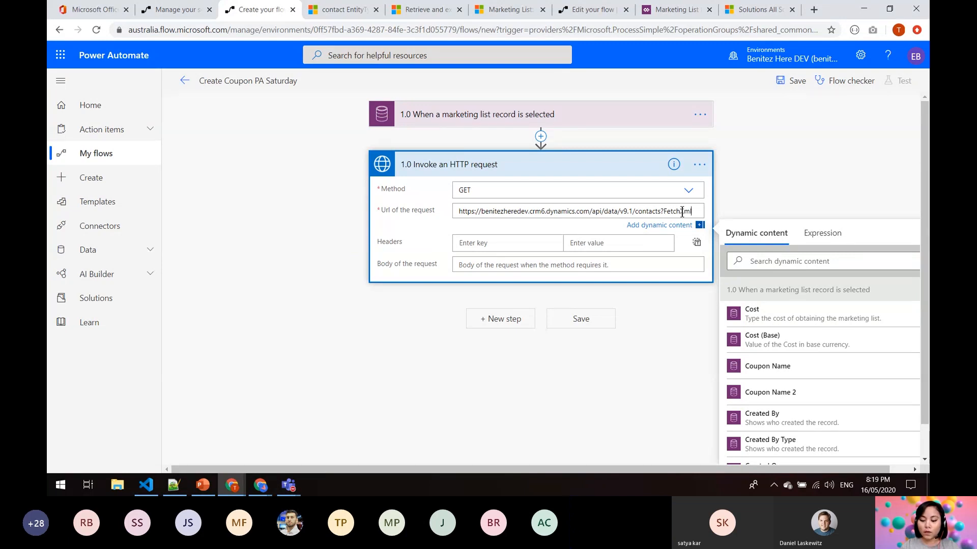
type("=")
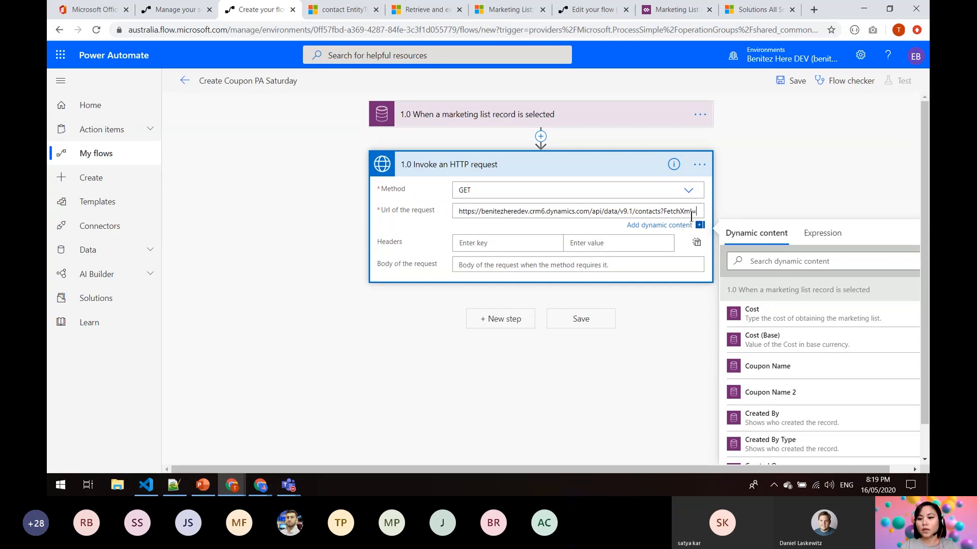
left_click(666, 211)
key("BackSpace")
type("f")
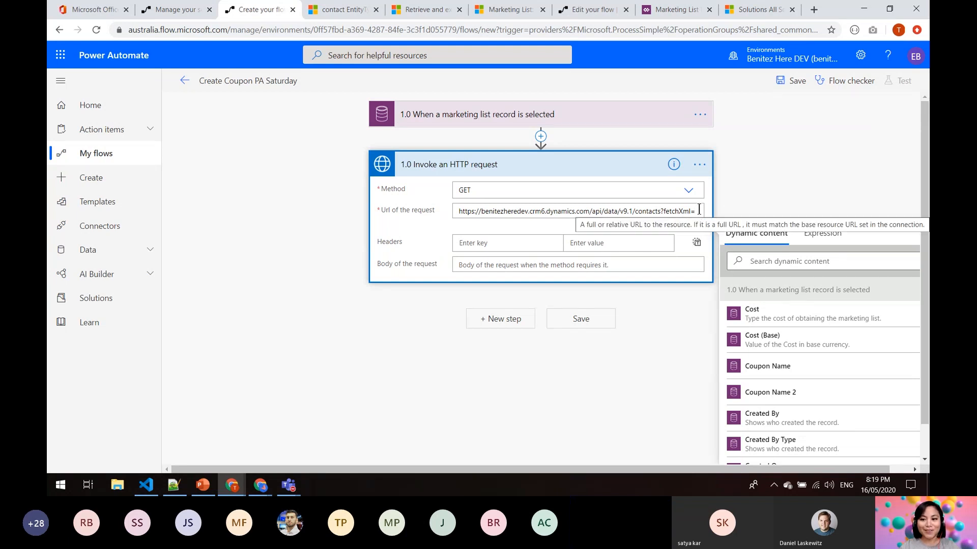
Step: Paste the copied FetchXML query after fetchXml= in the request URL and clear ninjacat from its uiname attribute
key("ctrl+v")
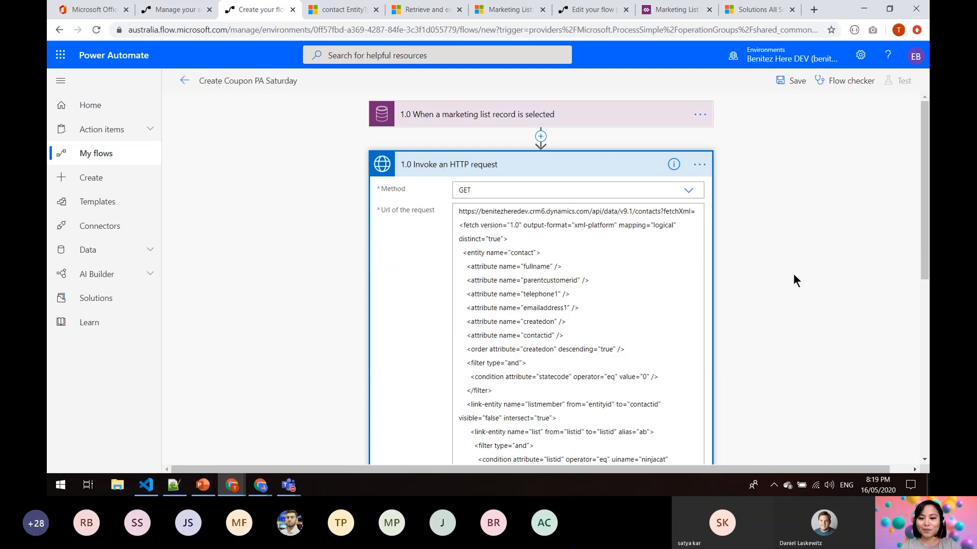
scroll(793, 273, "down", 2)
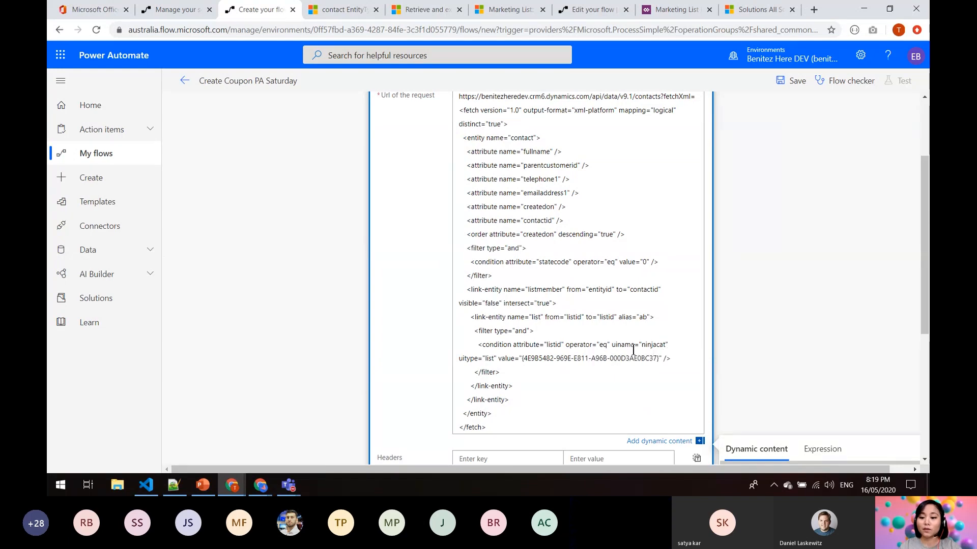
left_click_drag(643, 344, 666, 345)
key("BackSpace")
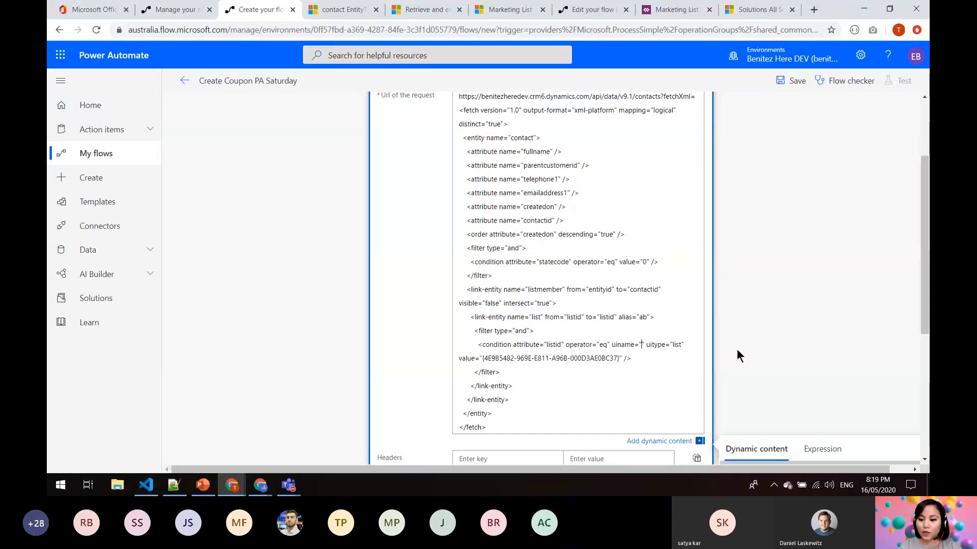
Step: Insert the marketing list's Name dynamic value between the quotes of the uiname attribute
scroll(737, 348, "down", 3)
left_click(768, 305)
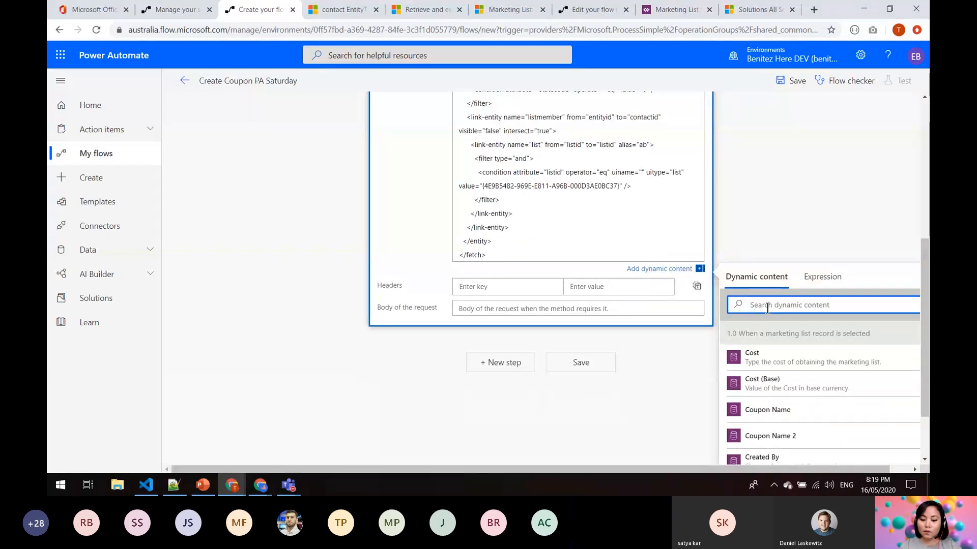
type("event na")
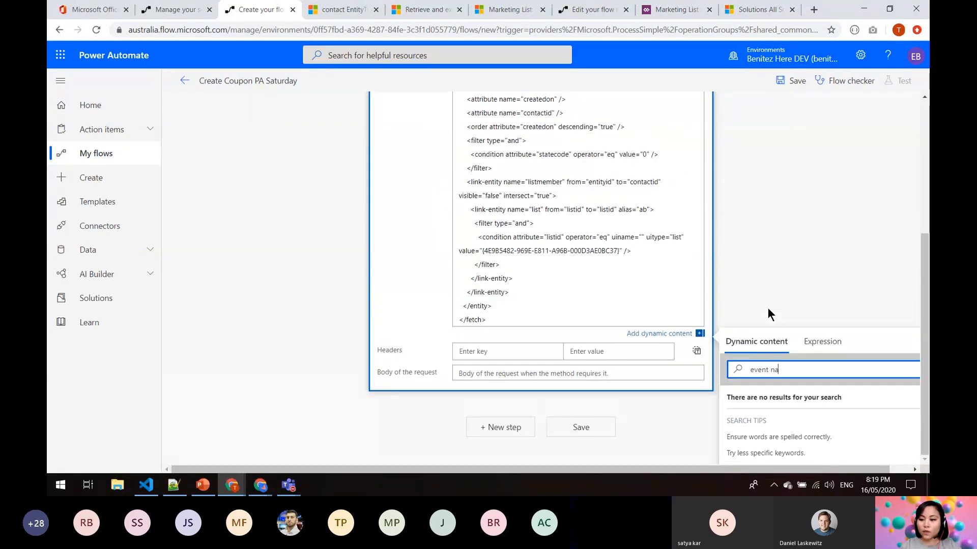
key("BackSpace")
key("BackSpace")
key("BackSpace")
key("BackSpace")
key("BackSpace")
key("BackSpace")
key("BackSpace")
type("name")
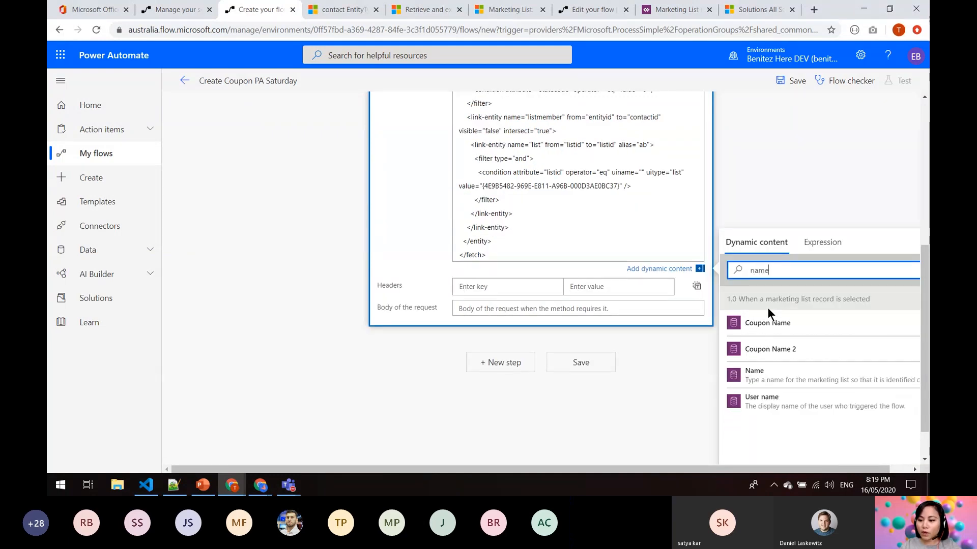
left_click(769, 381)
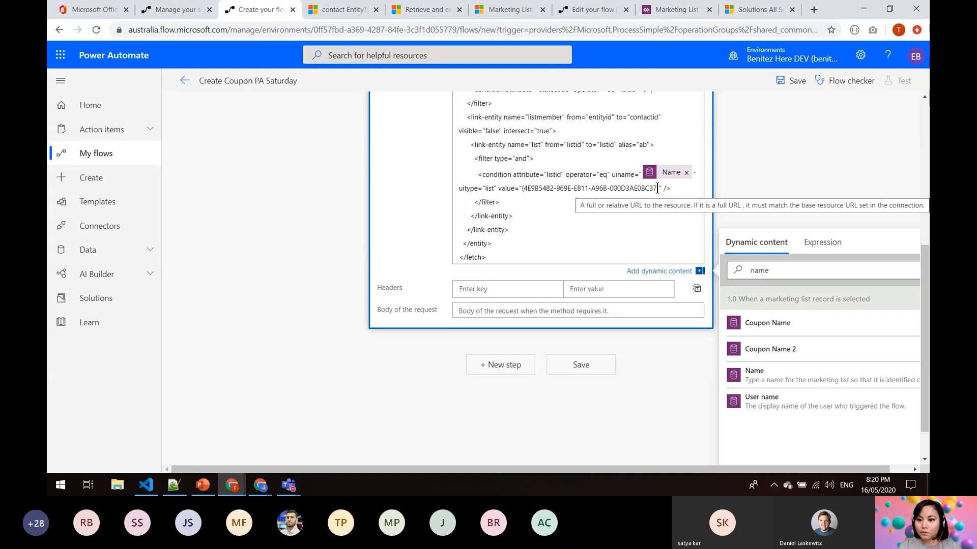
Step: Replace the hardcoded list GUID inside the condition value's braces with the List unique identifier from the trigger
left_click_drag(656, 188, 523, 190)
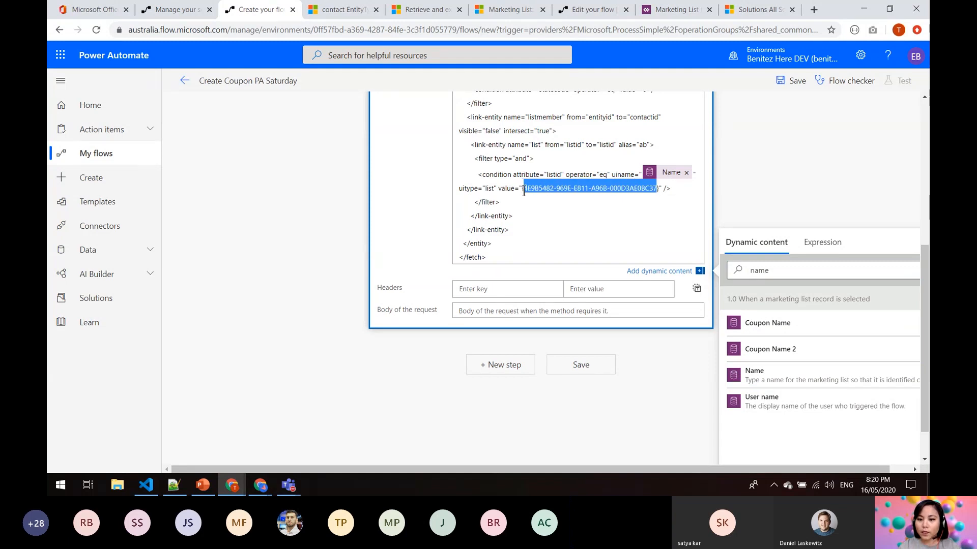
key("BackSpace")
left_click(700, 269)
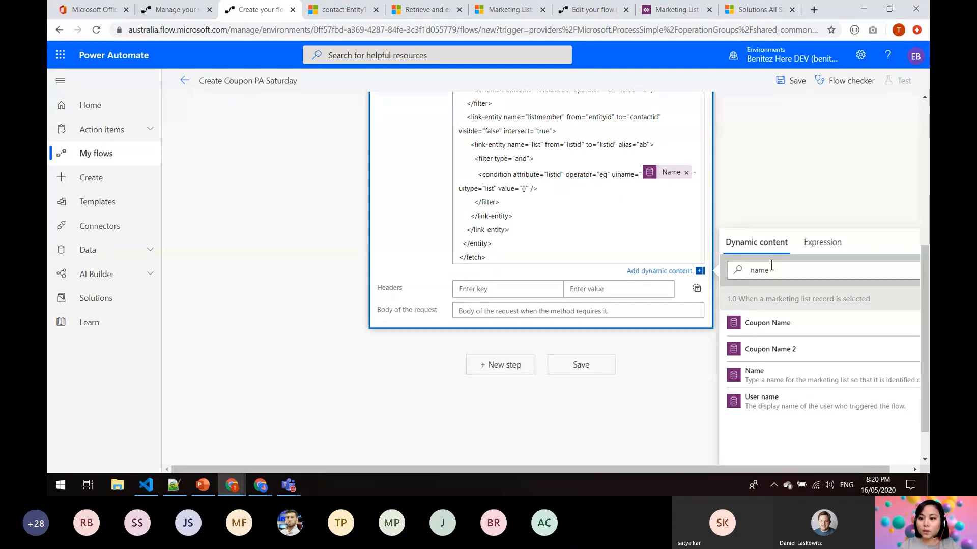
type("id")
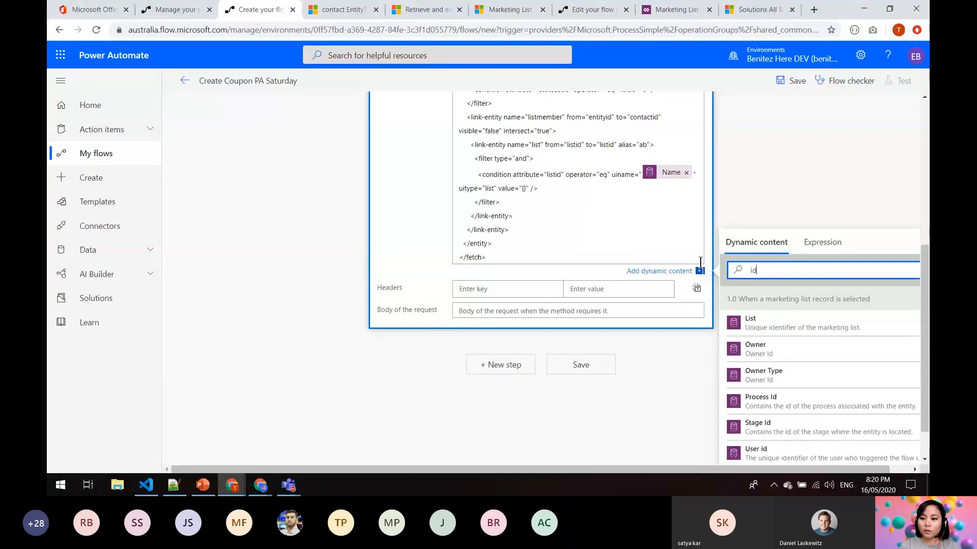
left_click(801, 324)
scroll(792, 206, "up", 2)
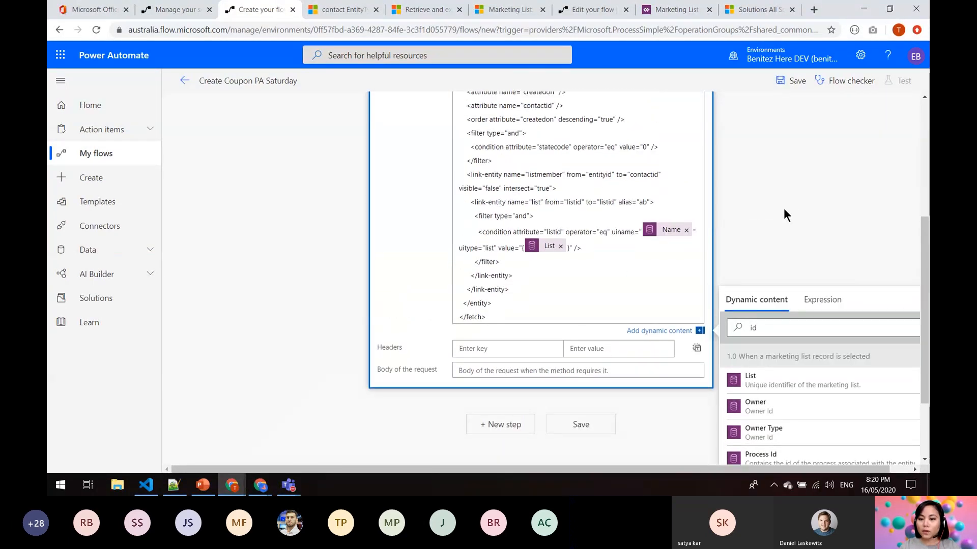
Step: Check the Name and List dynamic values in the FetchXML condition and save the flow
scroll(785, 208, "up", 3)
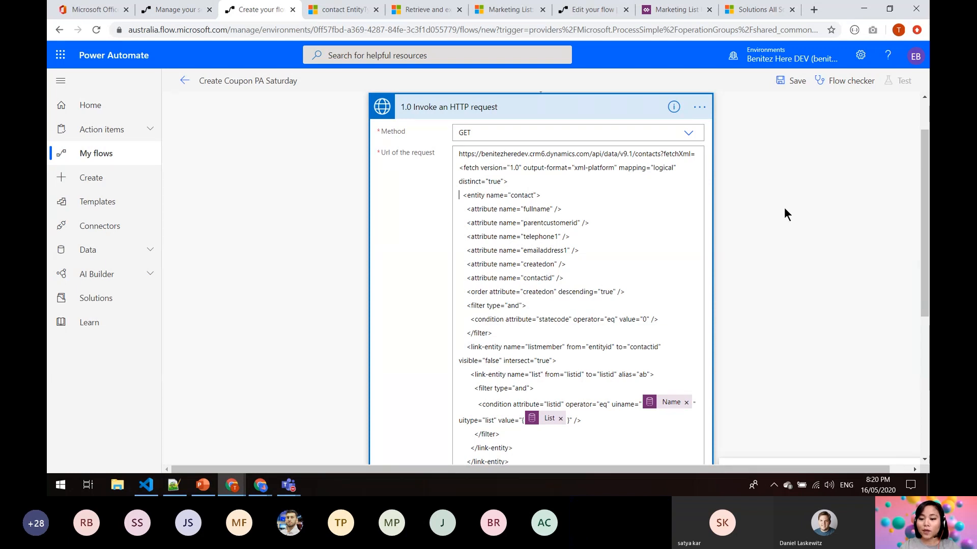
left_click(632, 376)
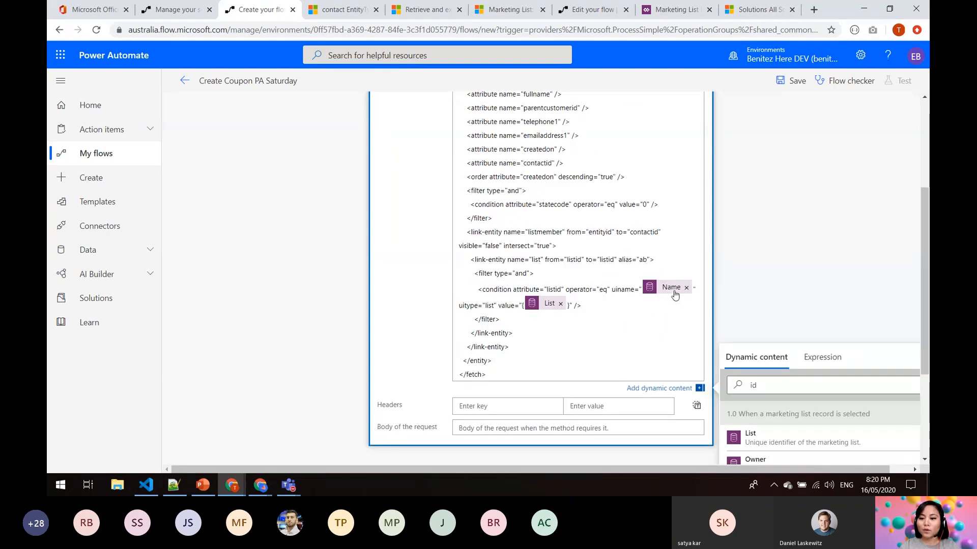
mouse_move(674, 295)
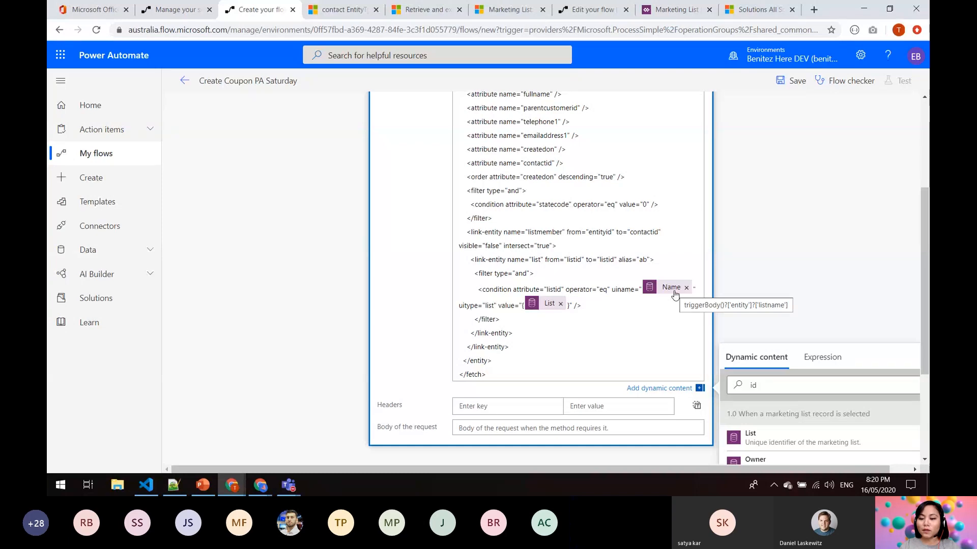
mouse_move(553, 307)
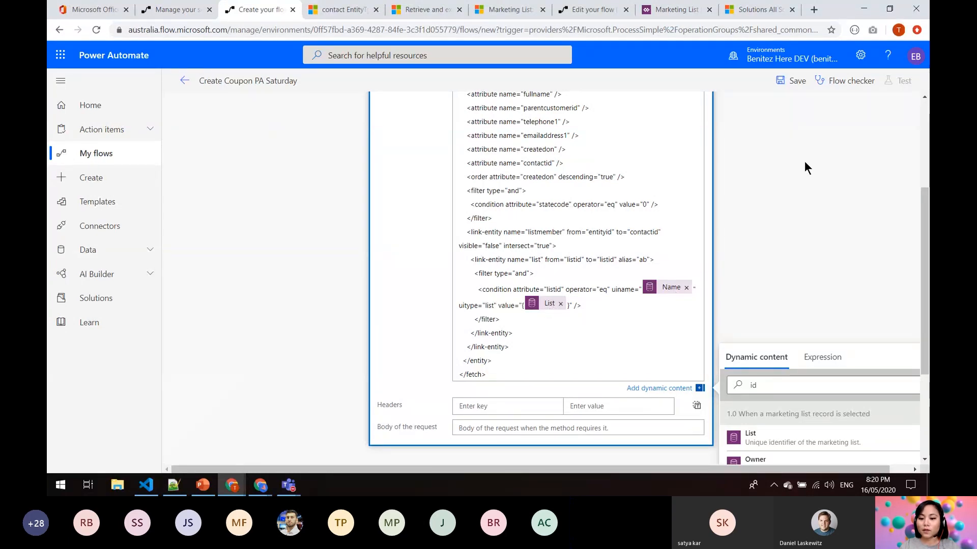
left_click(790, 80)
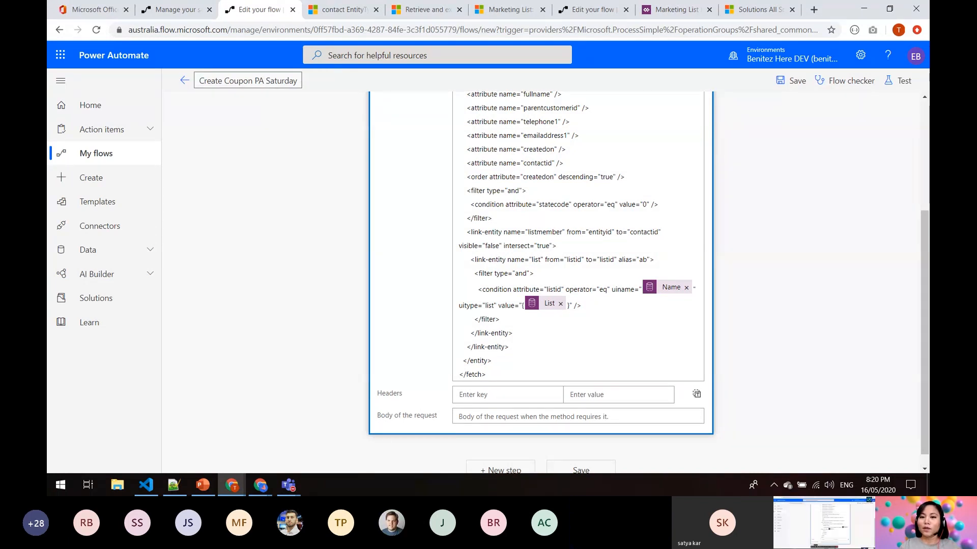
Step: Add an Apply to each control after the HTTP request
scroll(552, 328, "down", 1)
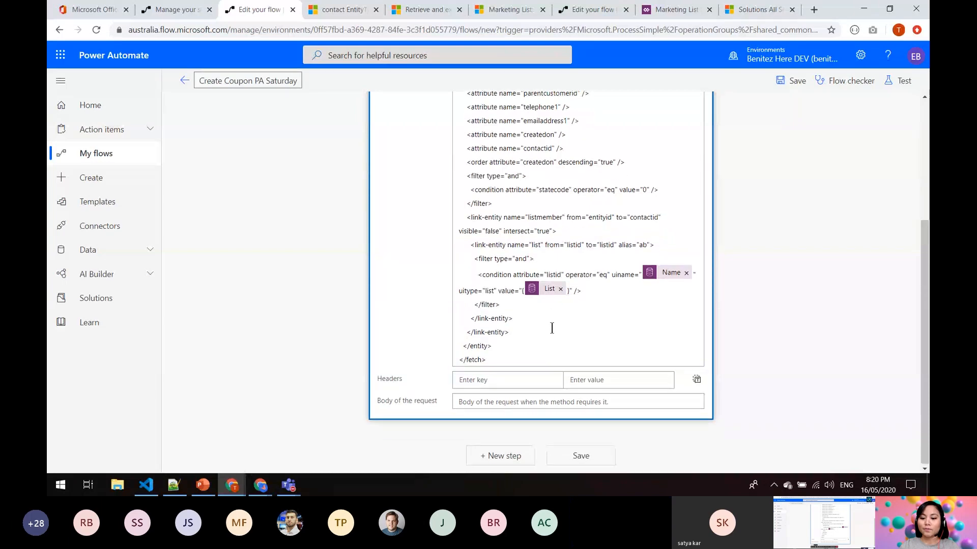
left_click(520, 455)
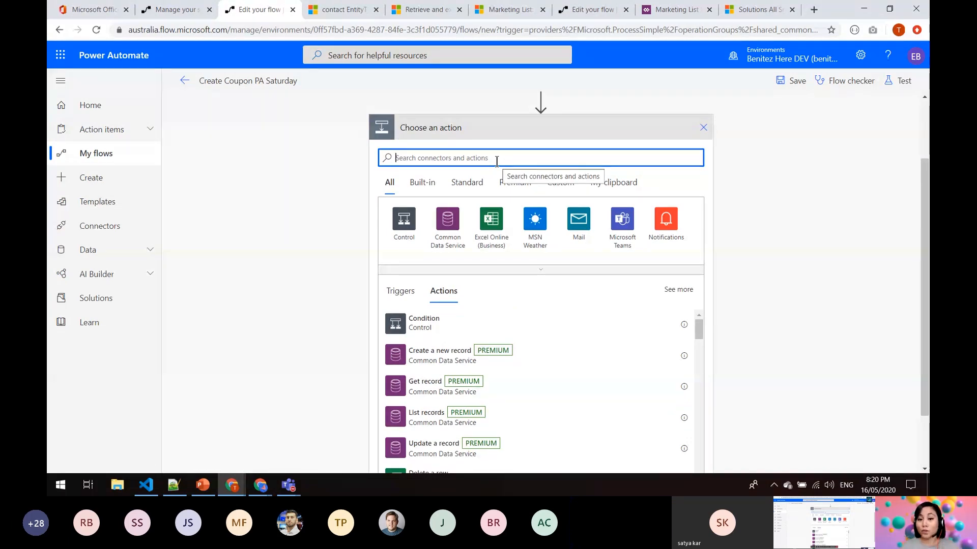
scroll(496, 163, "up", 2)
scroll(486, 193, "down", 3)
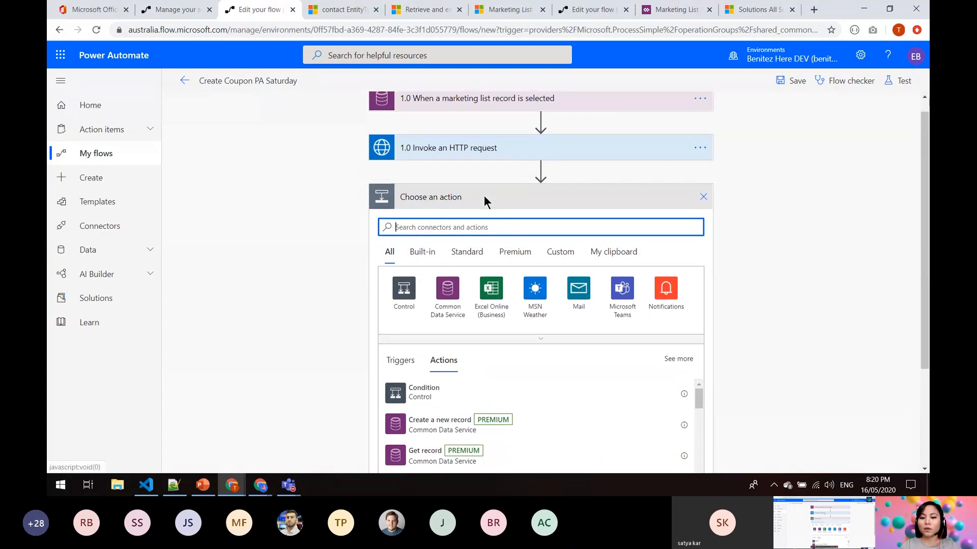
left_click(405, 191)
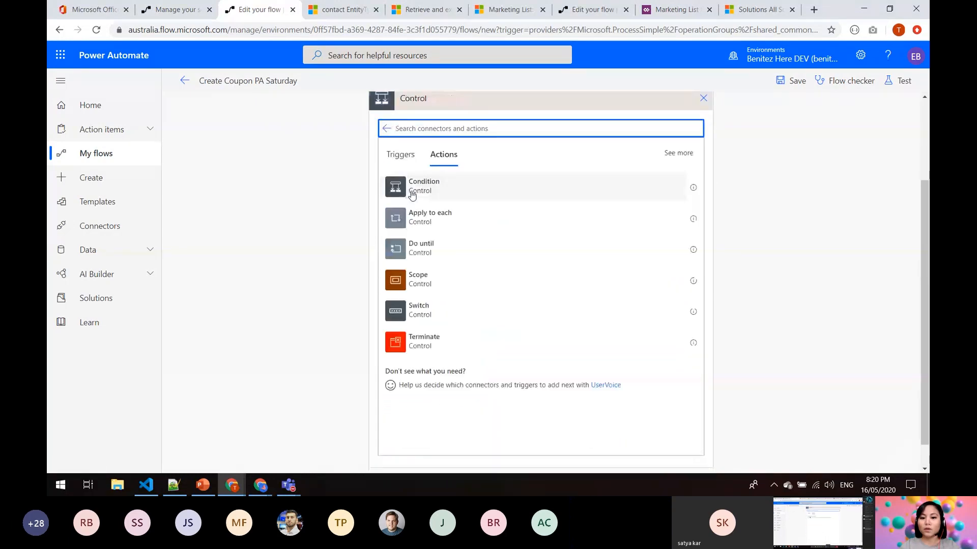
left_click(427, 221)
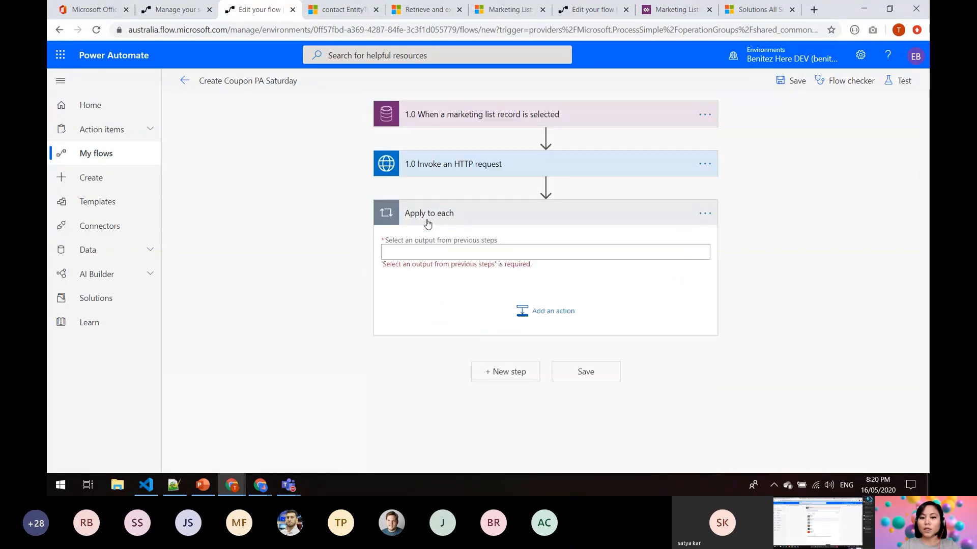
Step: Set the Apply to each input to the Body output of the HTTP request
left_click(433, 246)
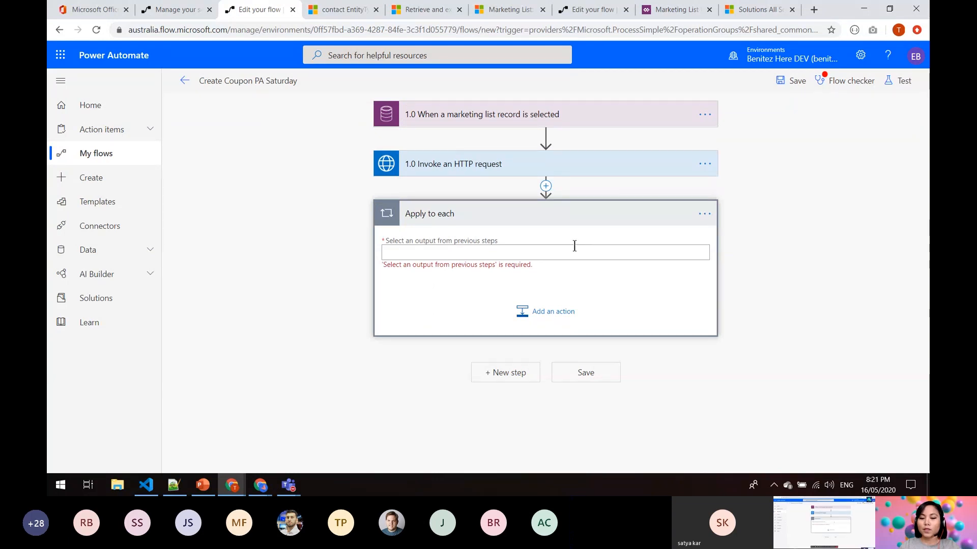
left_click(804, 282)
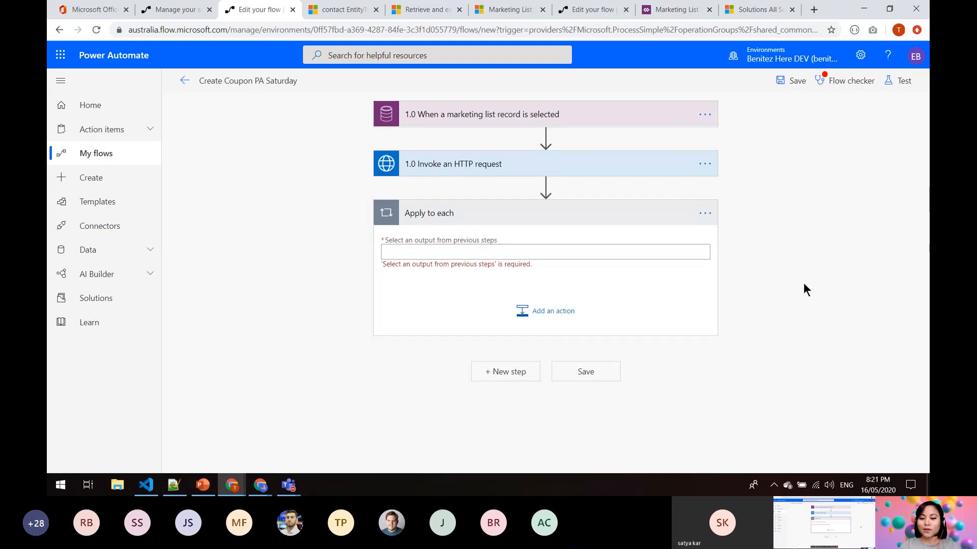
left_click(675, 253)
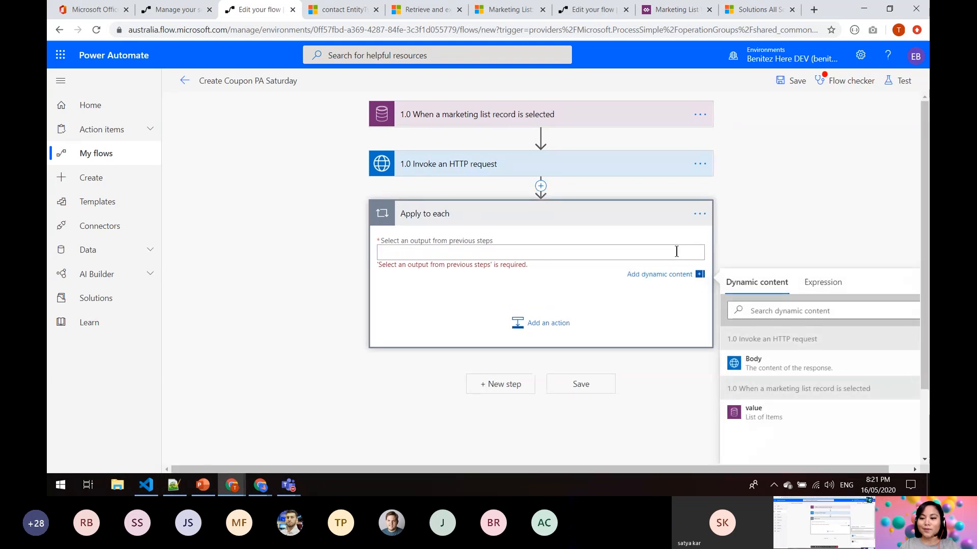
left_click(752, 370)
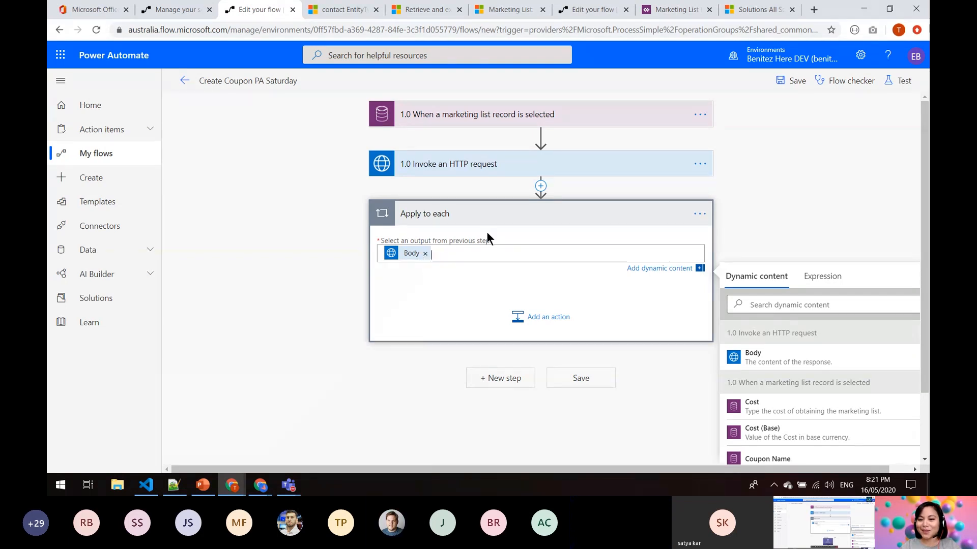
Step: Rename the loop to 1.1 Apply to each
left_click(697, 213)
left_click(753, 228)
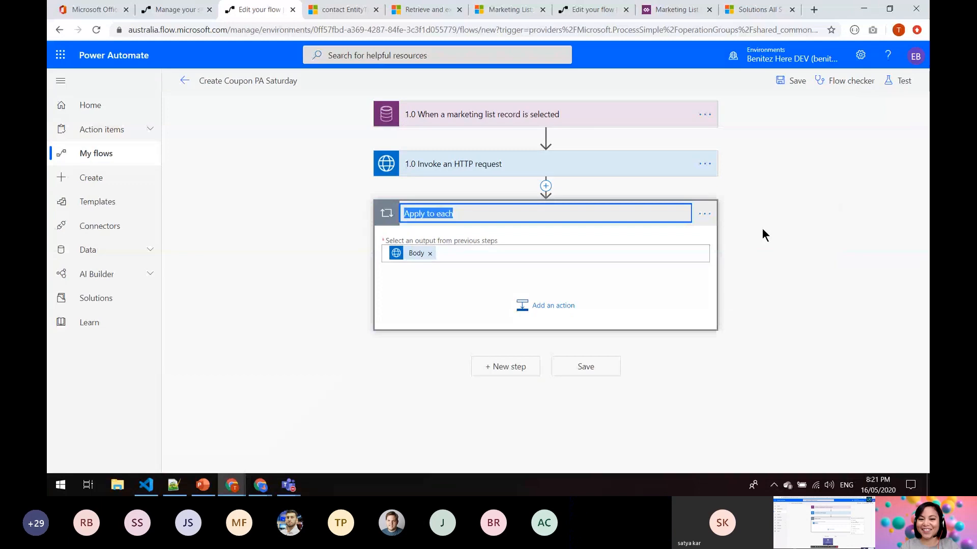
left_click(683, 218)
key("Home")
type("1.2")
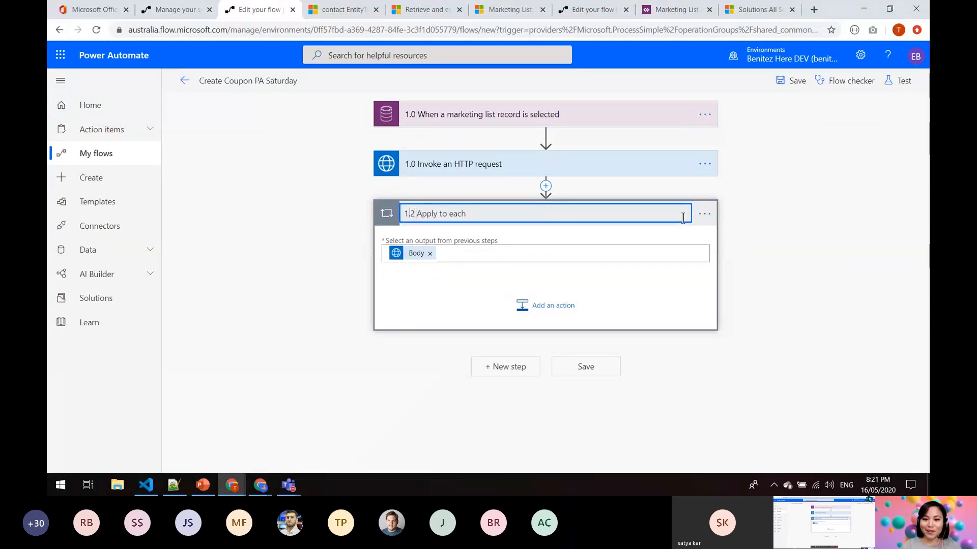
key("BackSpace")
key("BackSpace")
type("1")
Step: Rename the HTTP request action to 1.1 Invoke an HTTP request
left_click(705, 163)
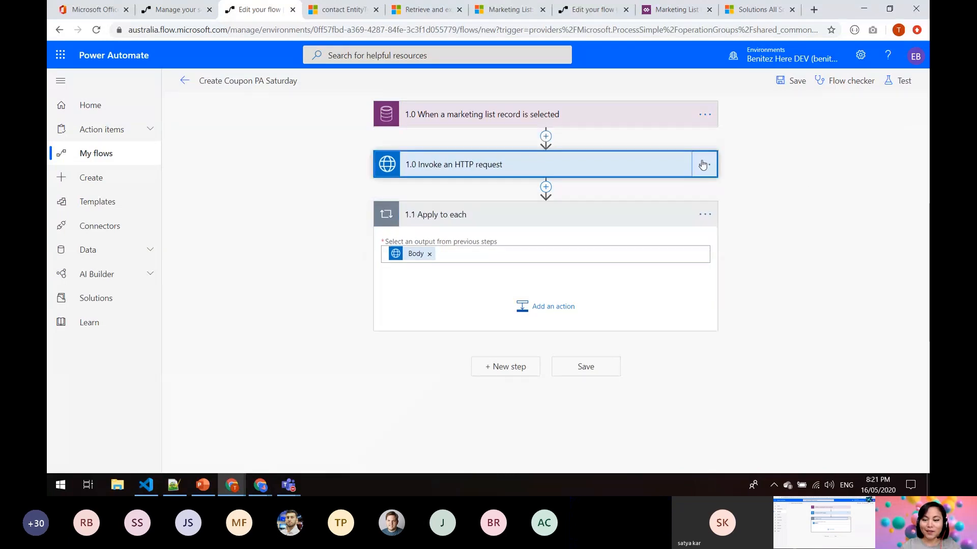
left_click(738, 179)
left_click(408, 162)
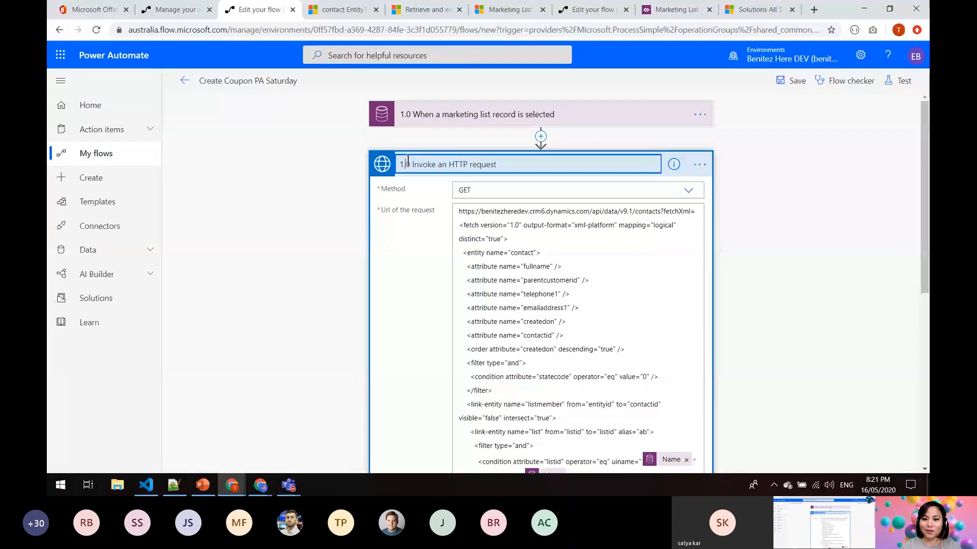
key("BackSpace")
type("1")
left_click(856, 183)
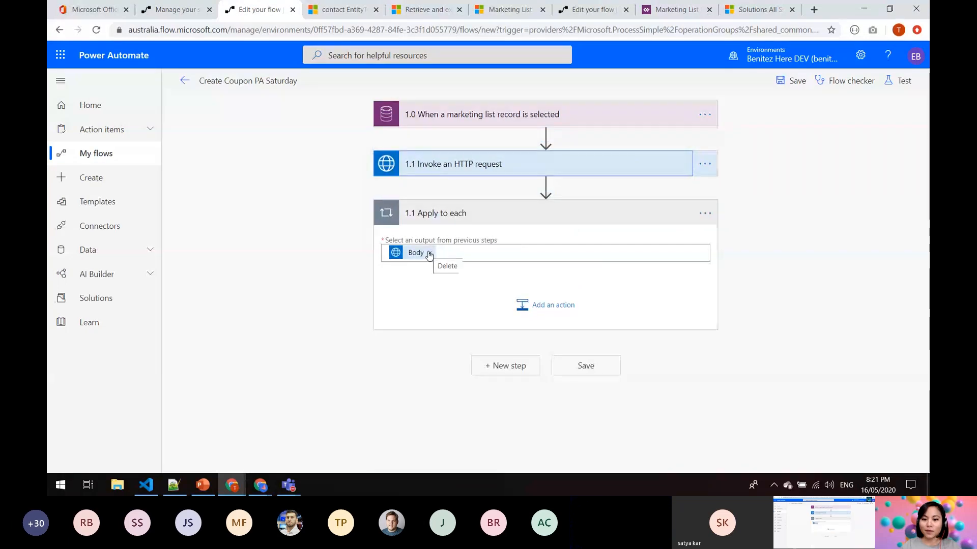
Step: Replace the loop's Body input with the expression body('1.1_Invoke_an_HTTP_request')?['value']
left_click(430, 255)
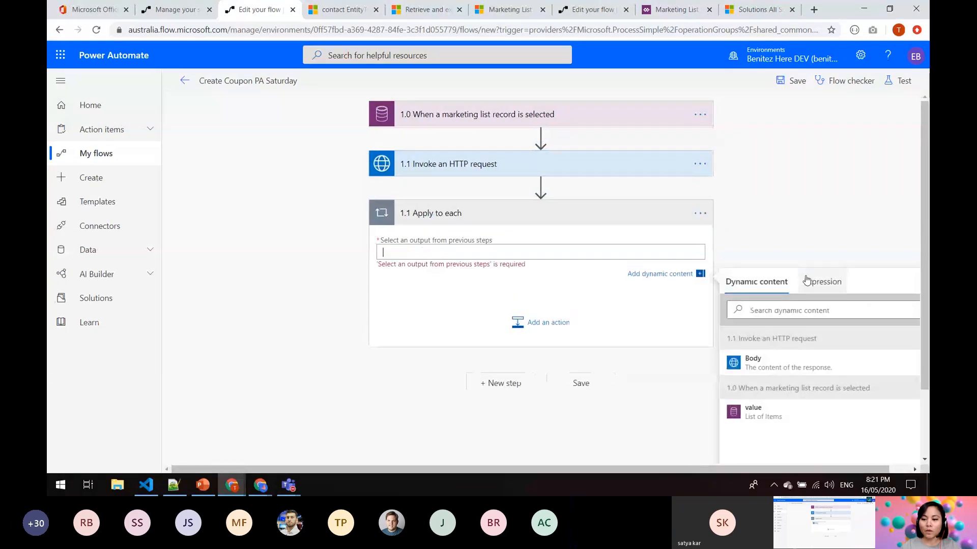
left_click(794, 308)
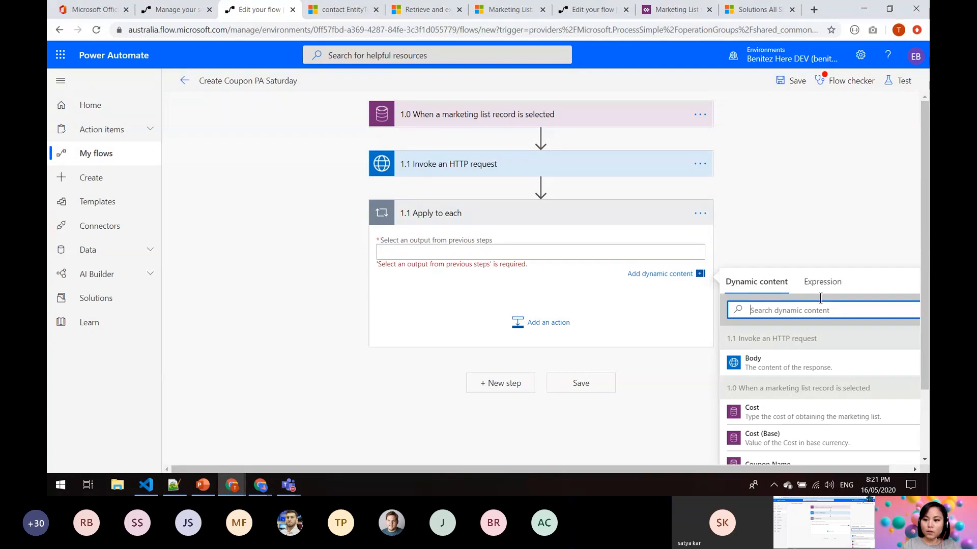
left_click(819, 282)
type(".")
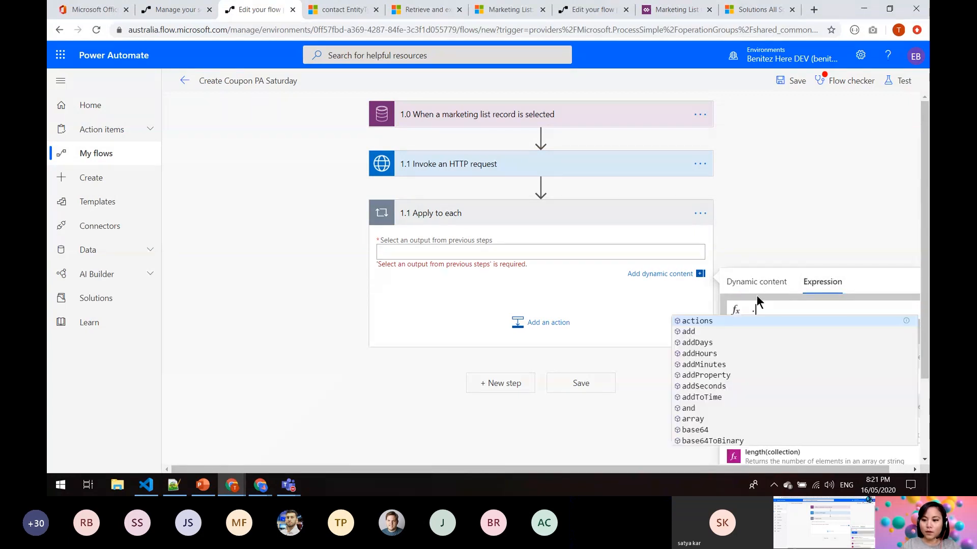
left_click(757, 305)
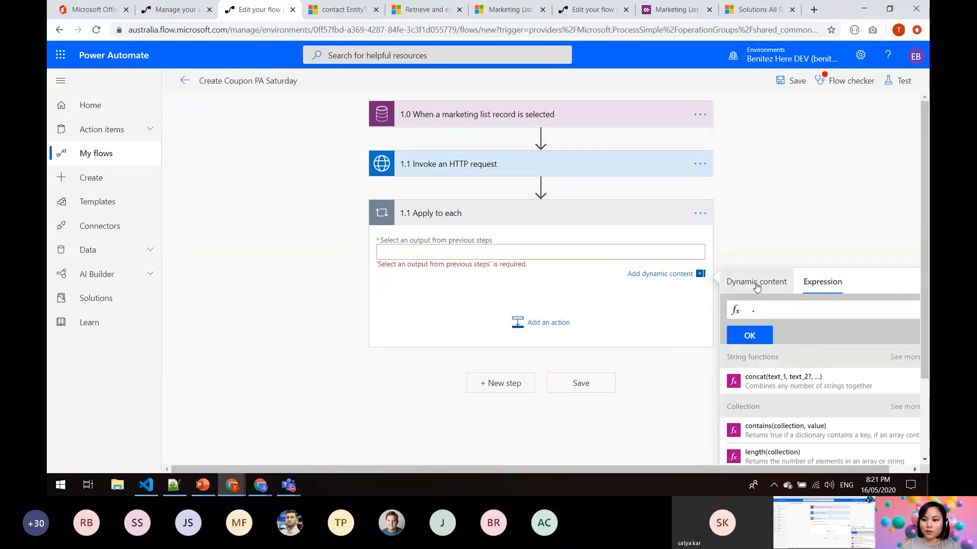
left_click(757, 282)
left_click(763, 382)
key("Delete")
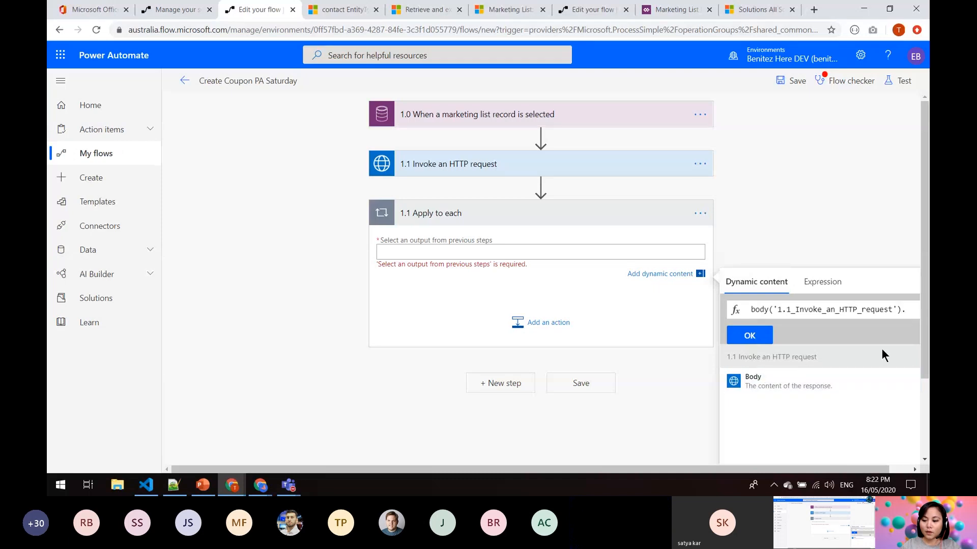
type("?")
type("['")
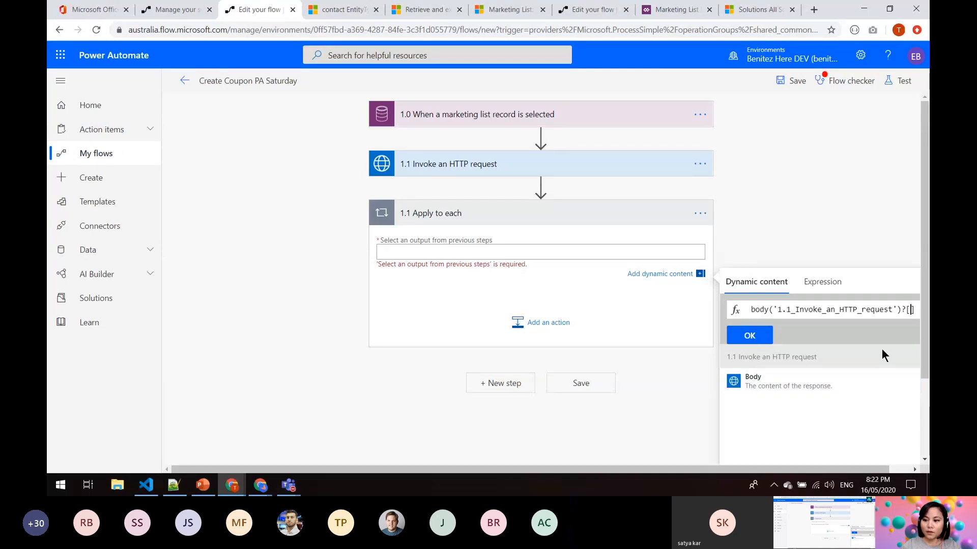
type("value")
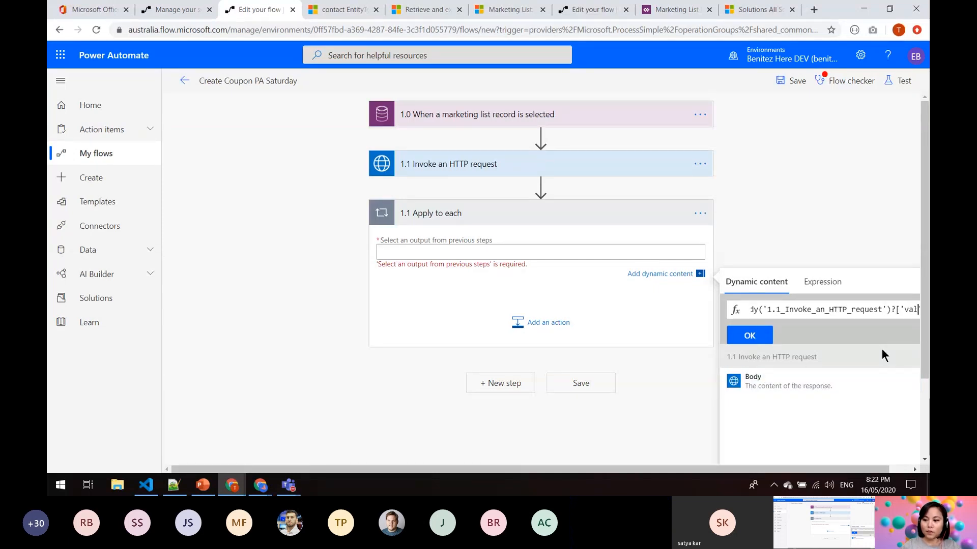
left_click(749, 335)
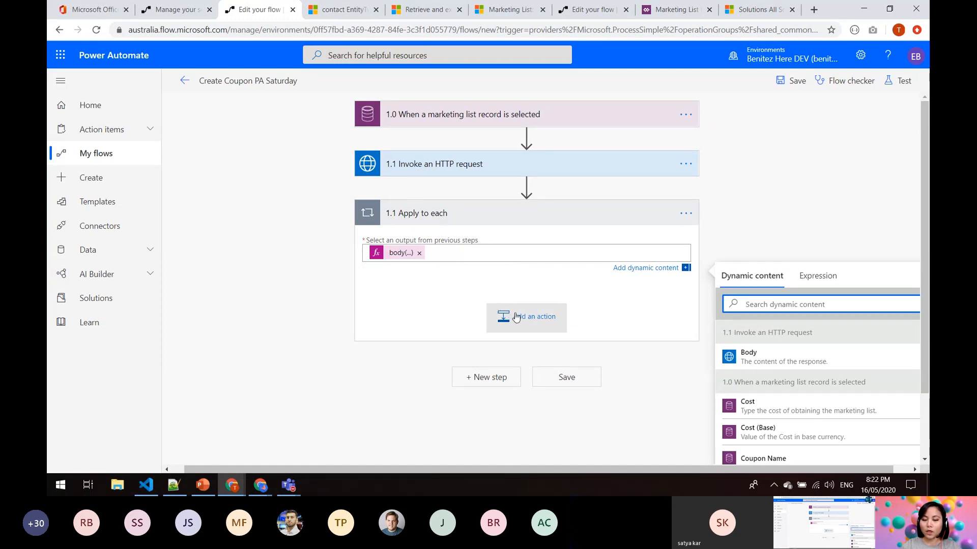
Step: Rename the loop to 1.2 Apply to each
left_click(693, 214)
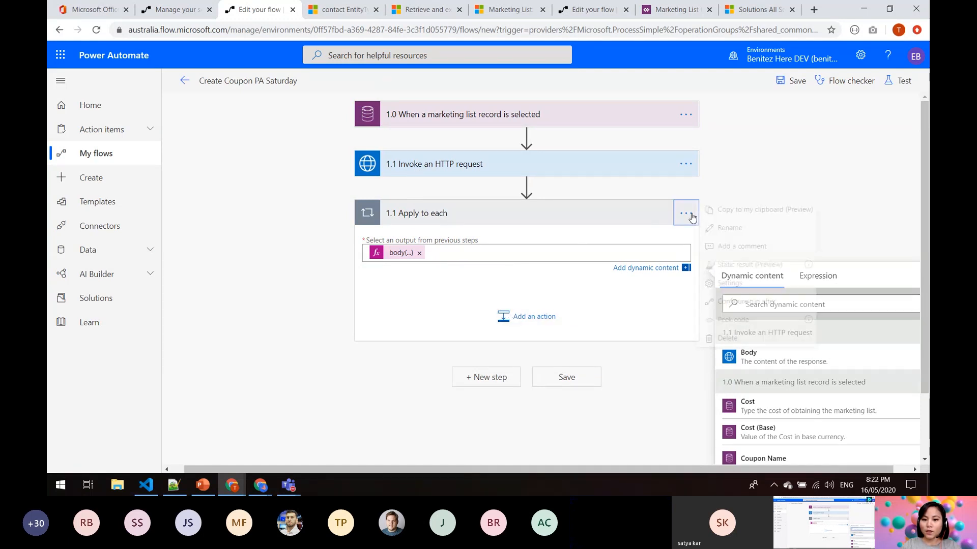
left_click(710, 224)
left_click(737, 227)
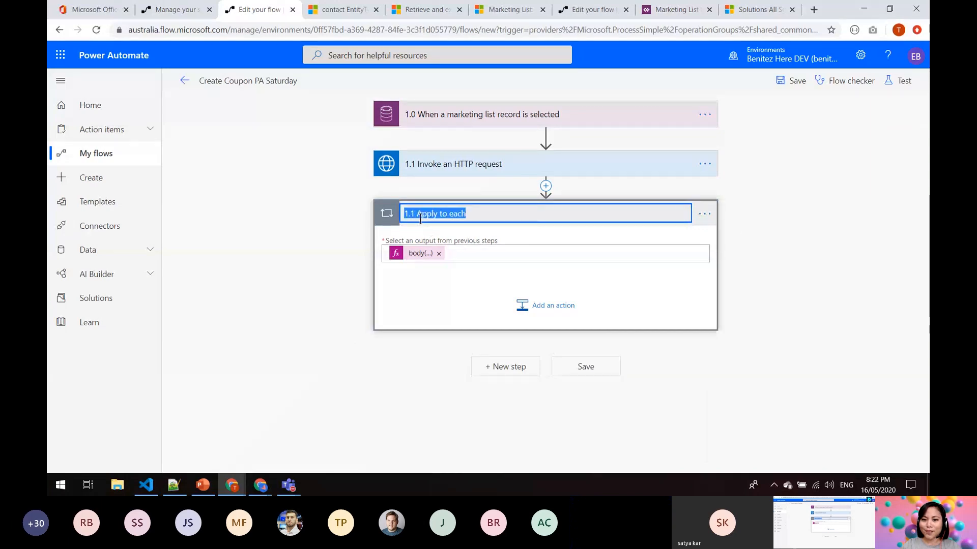
key("Home")
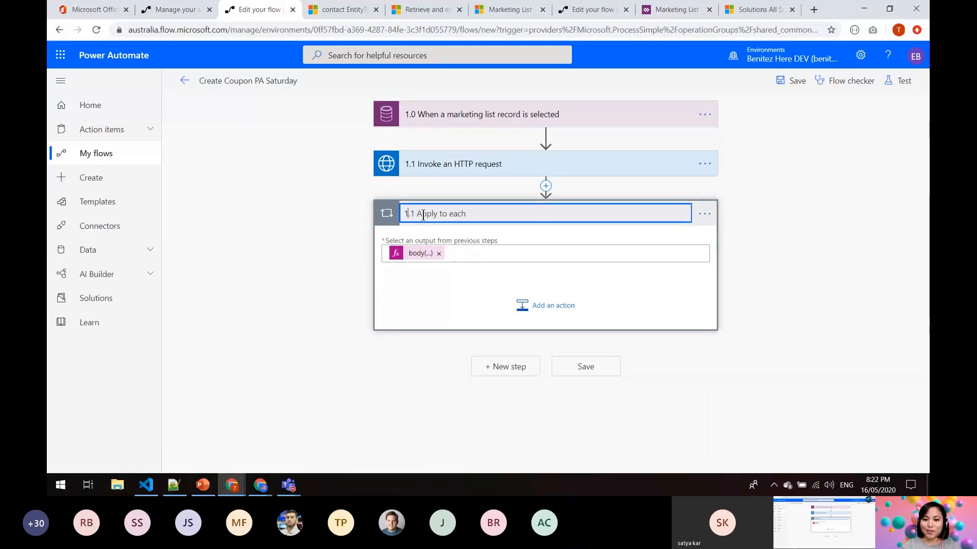
key("Delete")
type("2")
key("Return")
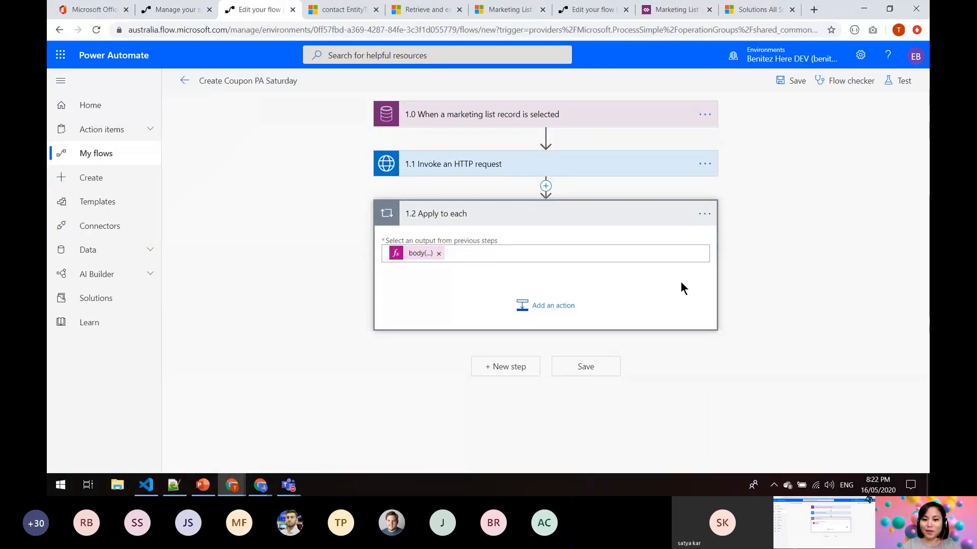
Step: Add a Common Data Service Create a new record action inside the 1.2 Apply to each loop
left_click(564, 307)
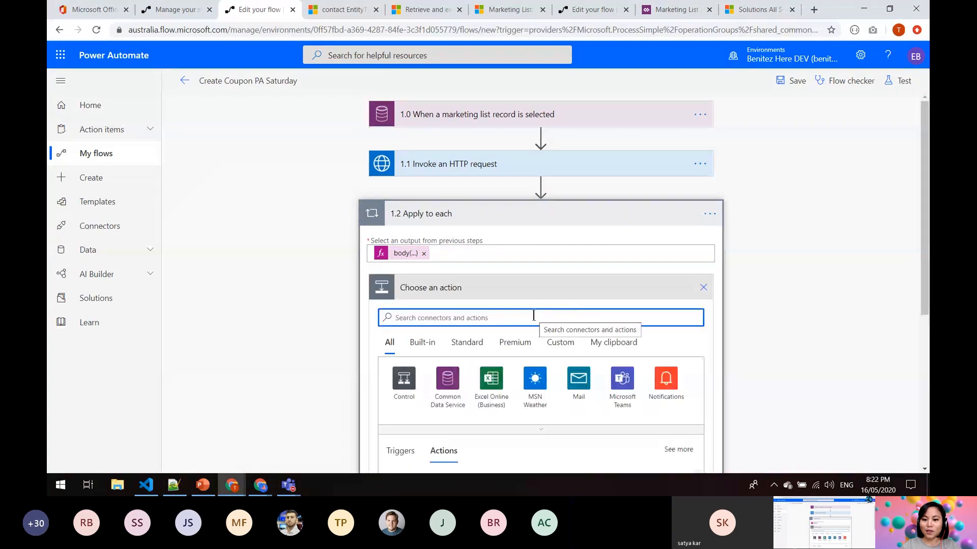
left_click(449, 388)
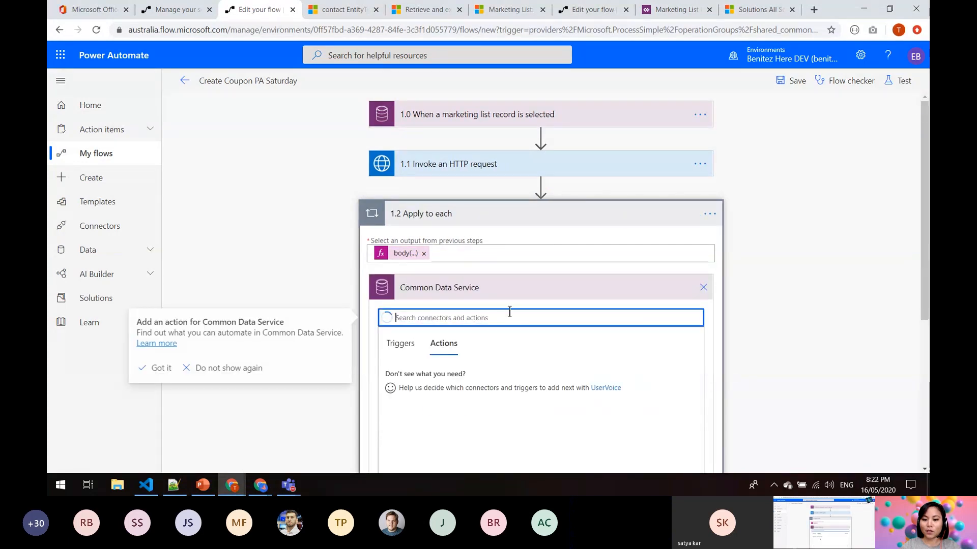
left_click(449, 377)
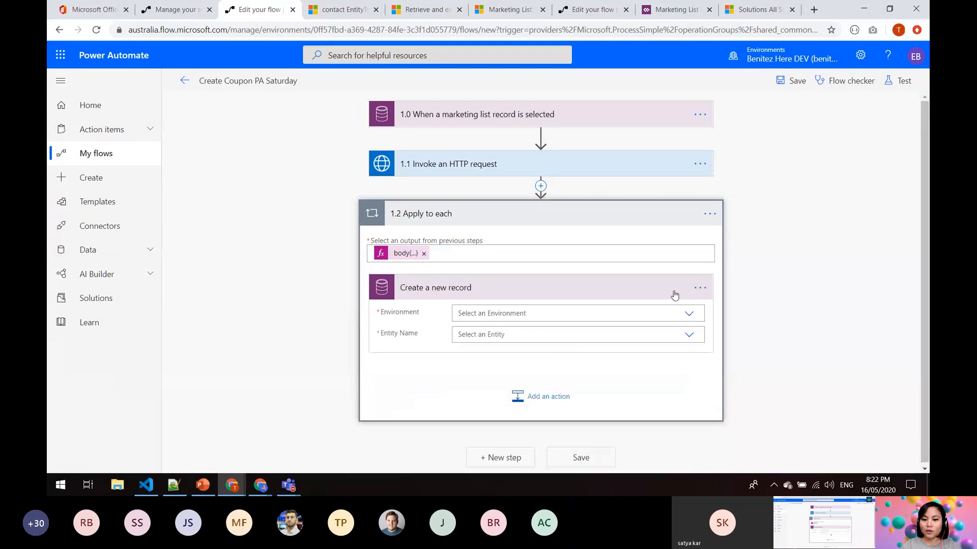
Step: Rename the new record action to 1.3 Create a Coupon record
left_click(700, 288)
left_click(747, 255)
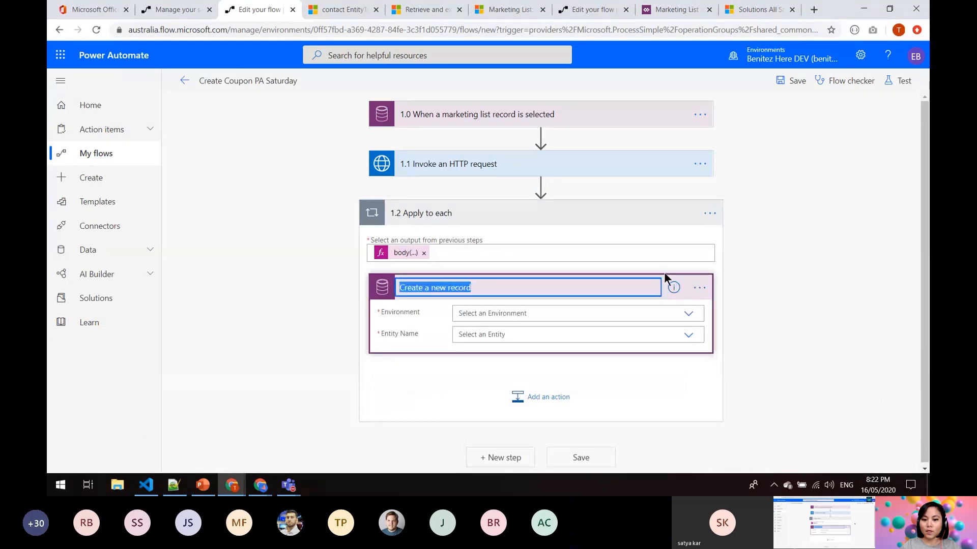
key("Home")
type("1.3")
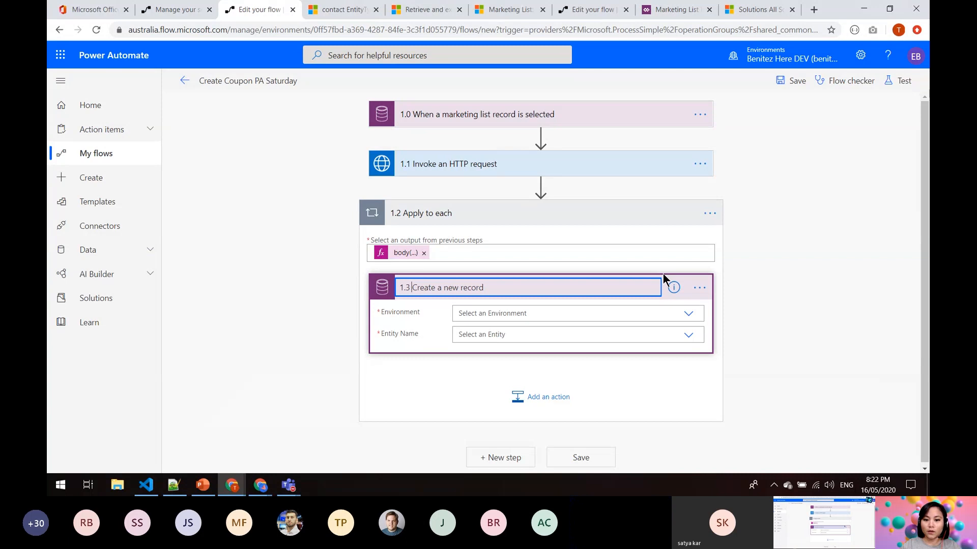
double_click(445, 288)
type("Coupon")
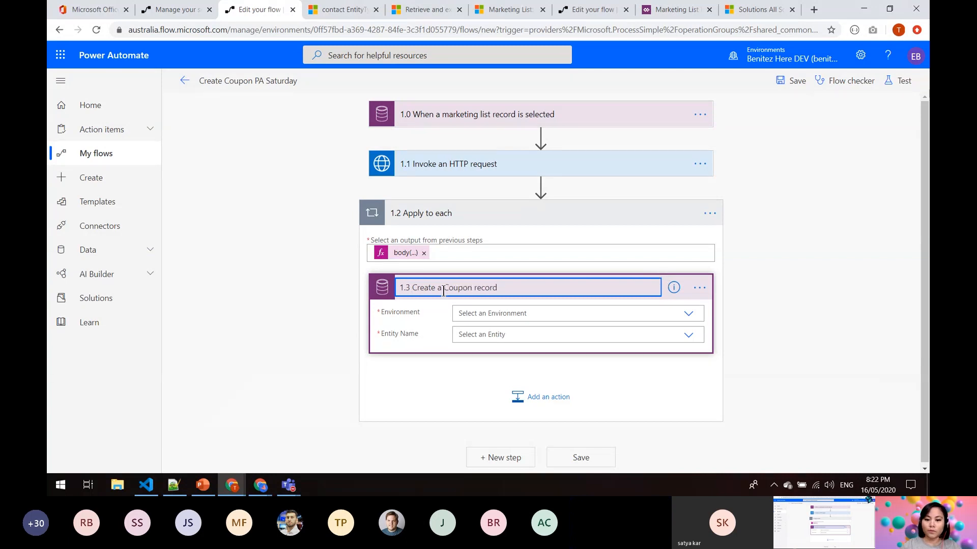
Step: Set the coupon record action's environment to (Current) and its entity to Coupons
left_click(454, 307)
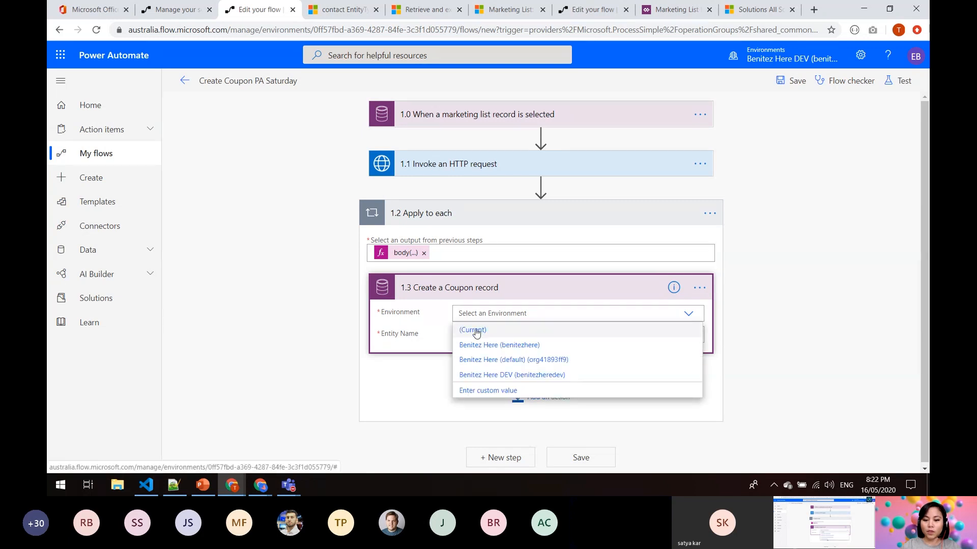
left_click(477, 331)
left_click(478, 333)
type("Con")
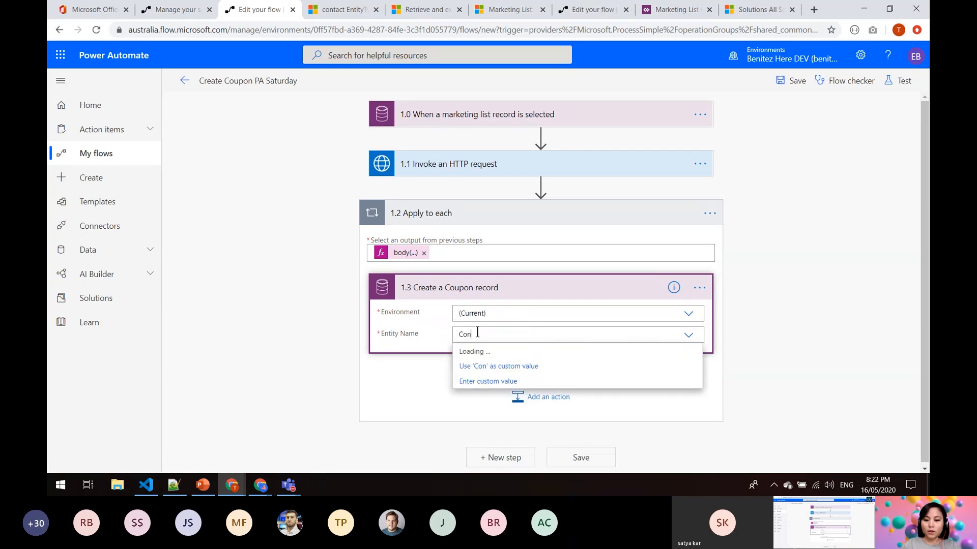
key("BackSpace")
type("upon")
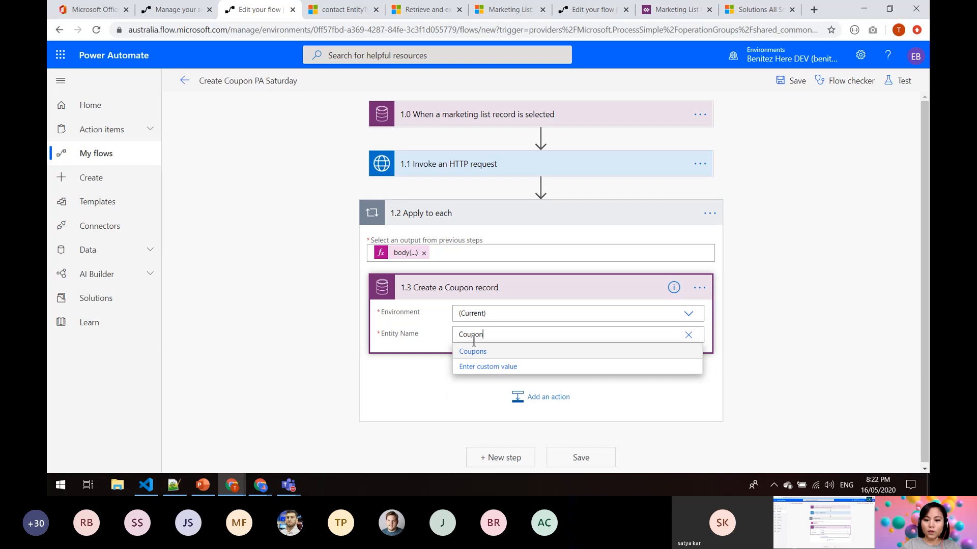
left_click(473, 351)
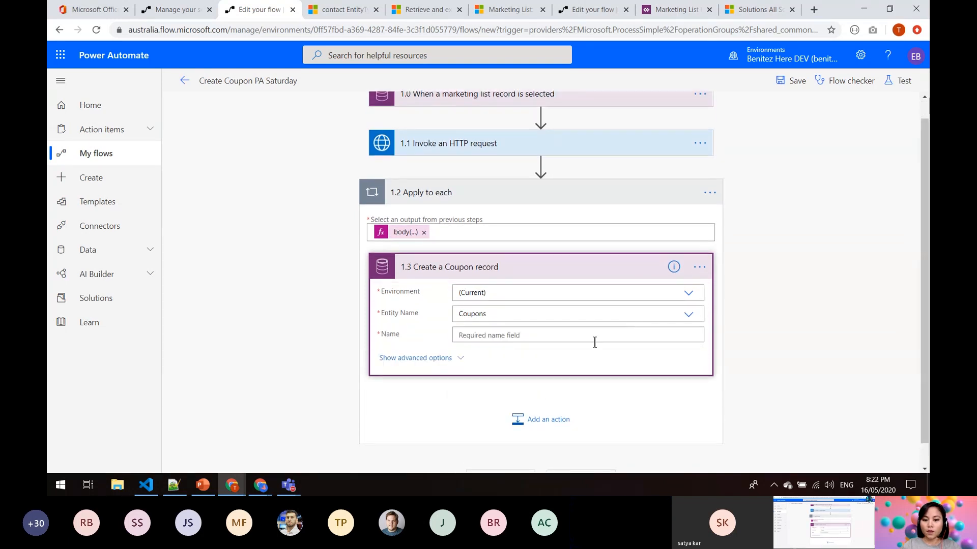
Step: Set the coupon record's Name to the Coupon Name 2 value from the marketing list trigger
left_click(629, 335)
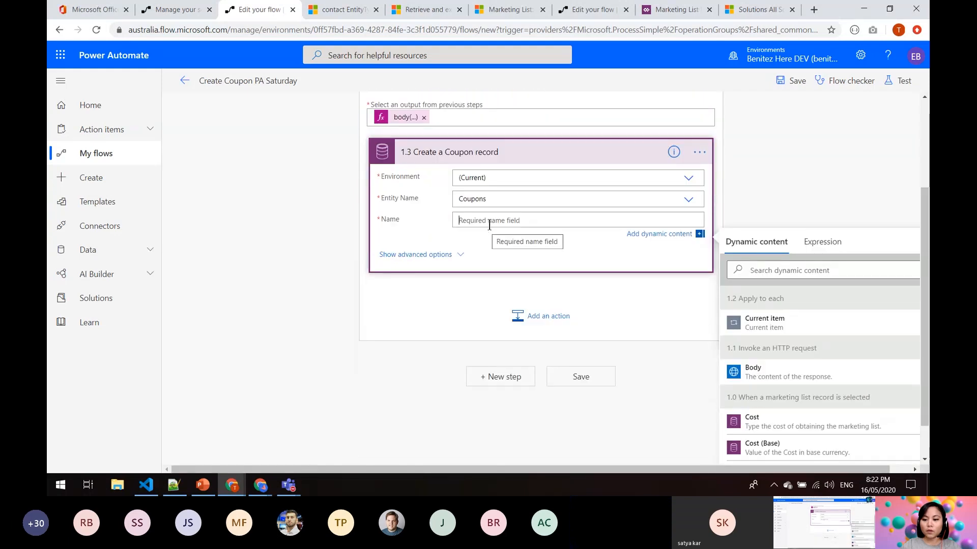
left_click(767, 269)
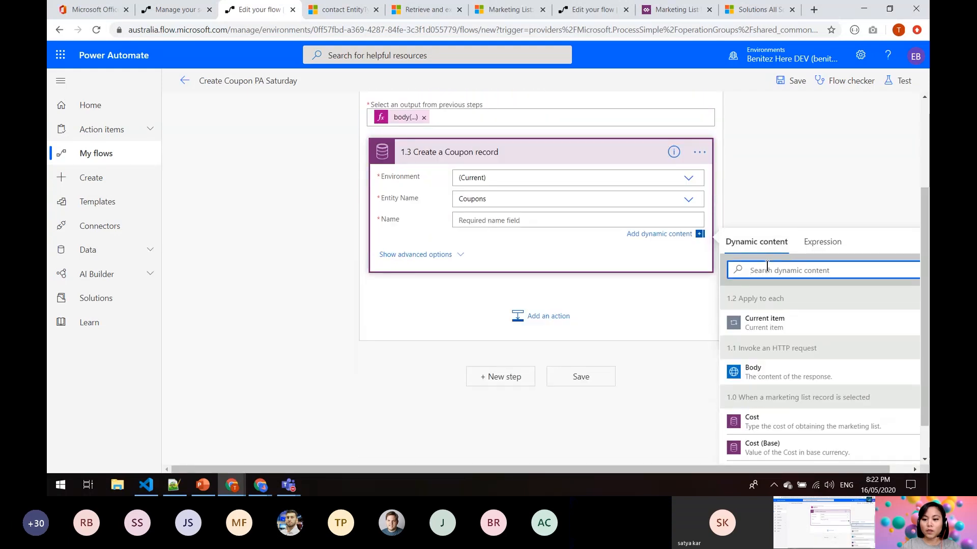
type("Coupon")
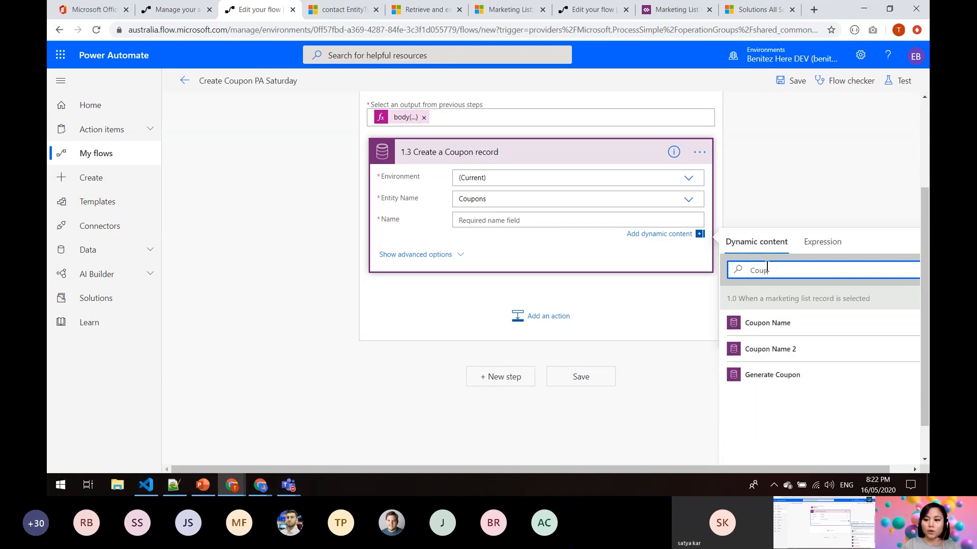
left_click(824, 354)
Step: Show the coupon record's advanced options and set Valid From to the trigger's Valid From 2 value
left_click(447, 255)
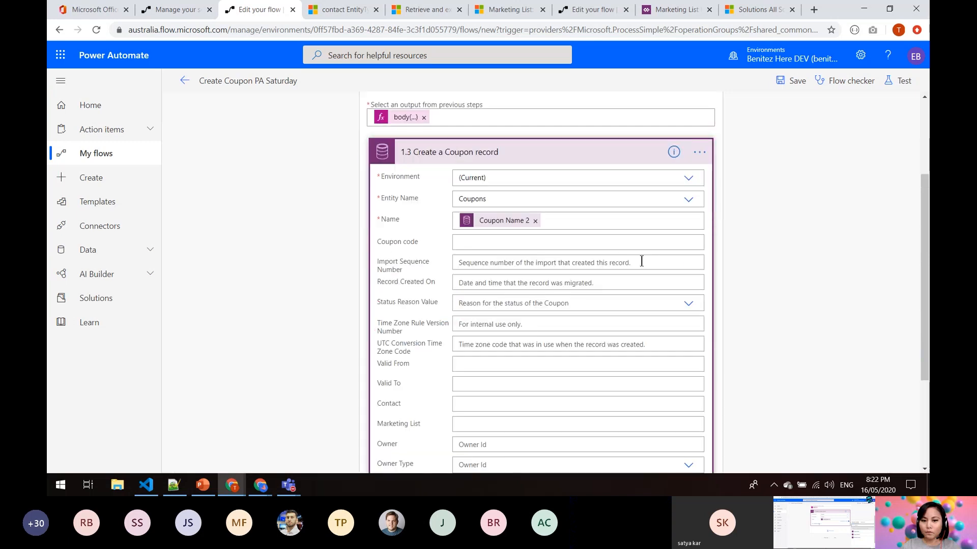
scroll(676, 261, "down", 1)
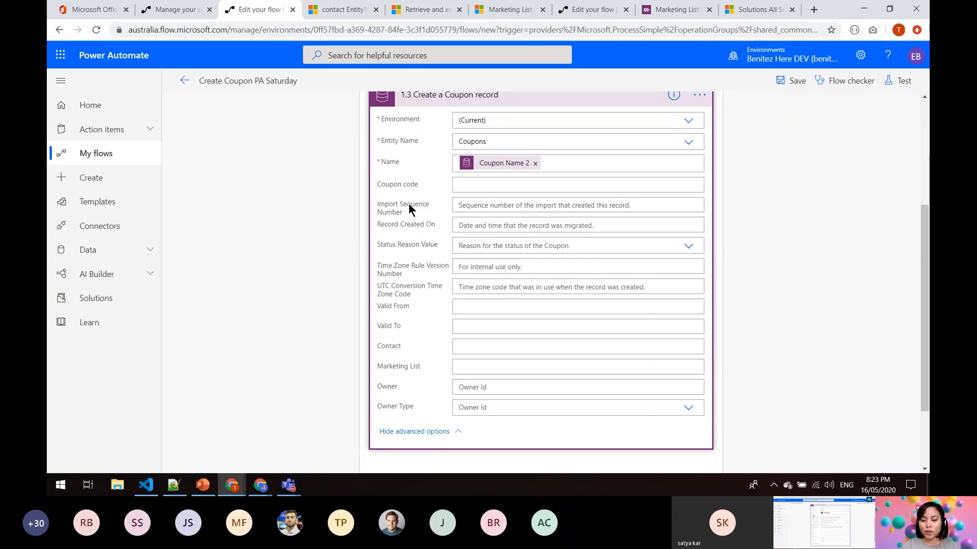
left_click(507, 307)
scroll(807, 341, "down", 1)
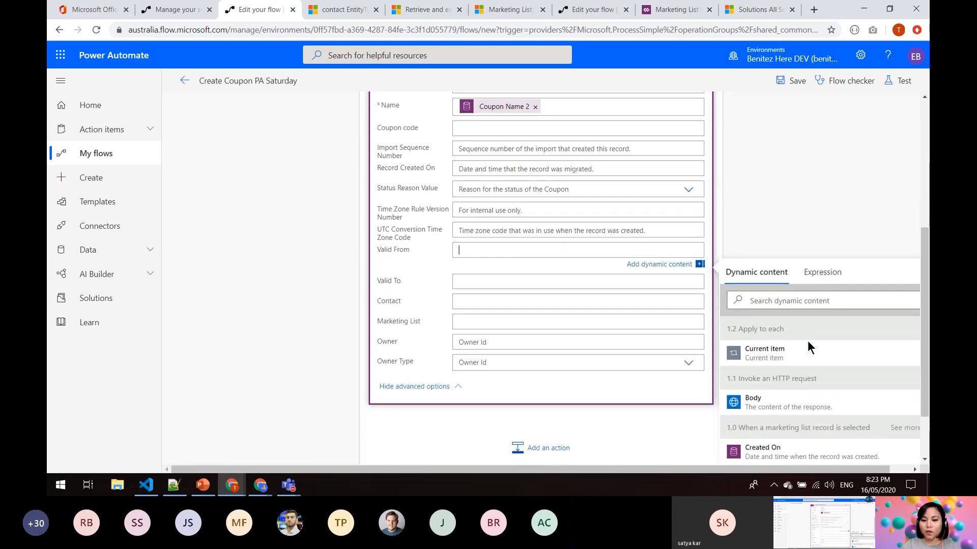
left_click(800, 299)
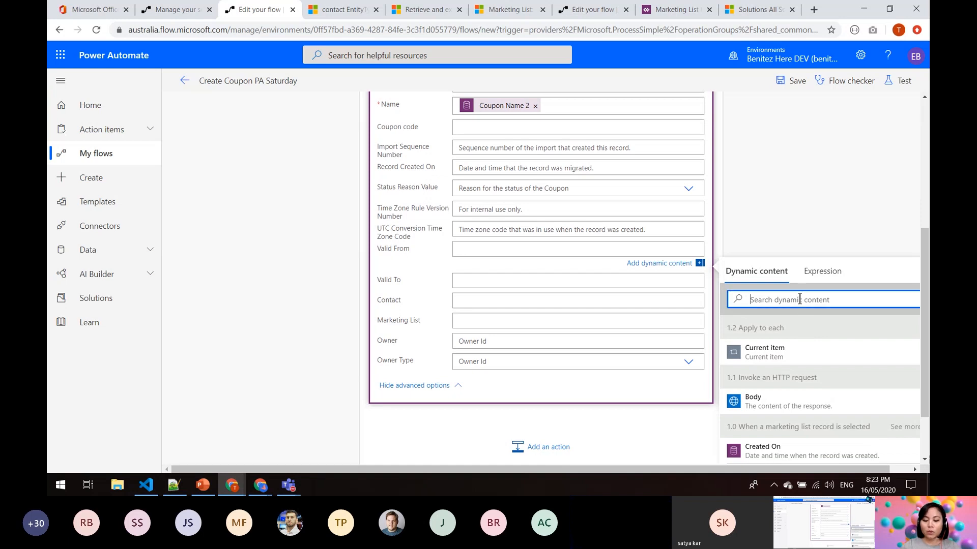
type("Valid")
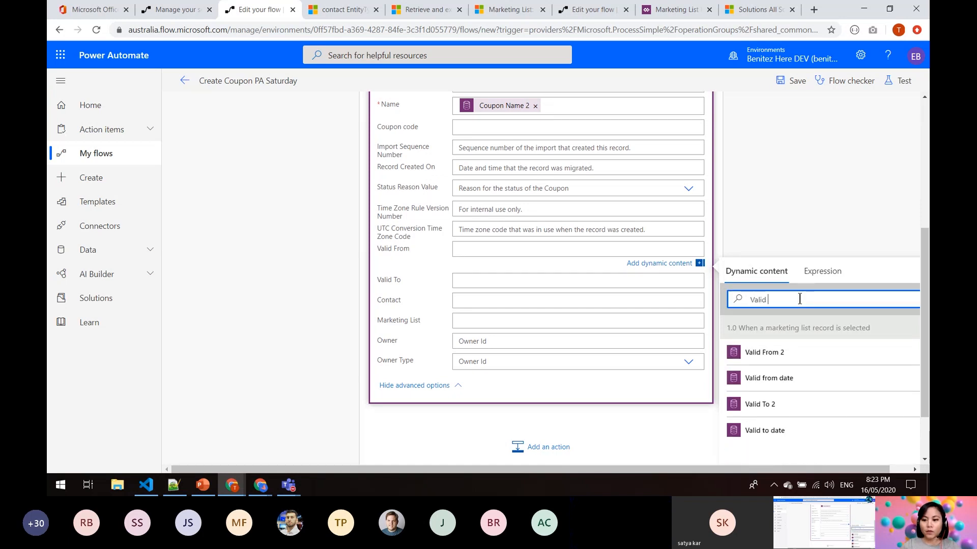
type(" From")
left_click(824, 354)
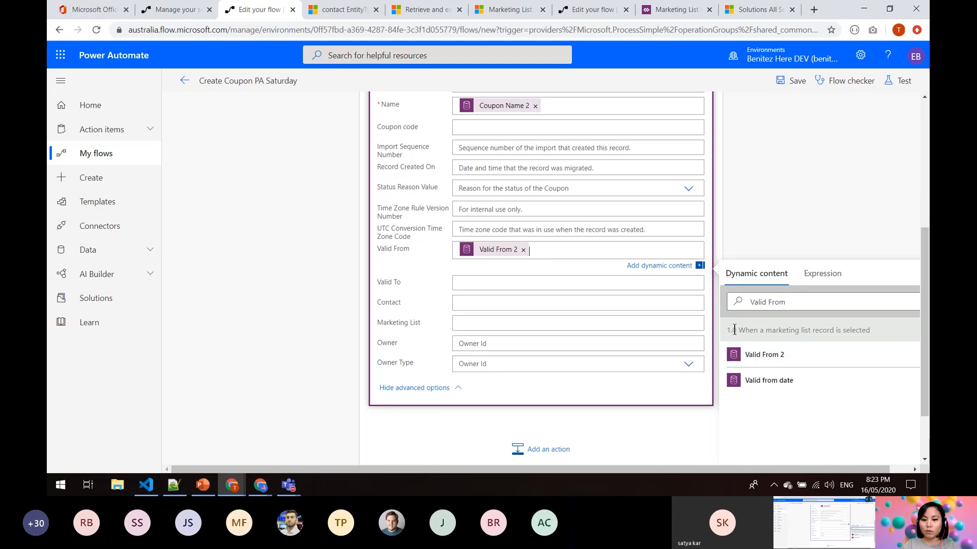
Step: Set the coupon record's Valid To field to the Valid To 2 value from the marketing list trigger
left_click(568, 277)
left_click(768, 322)
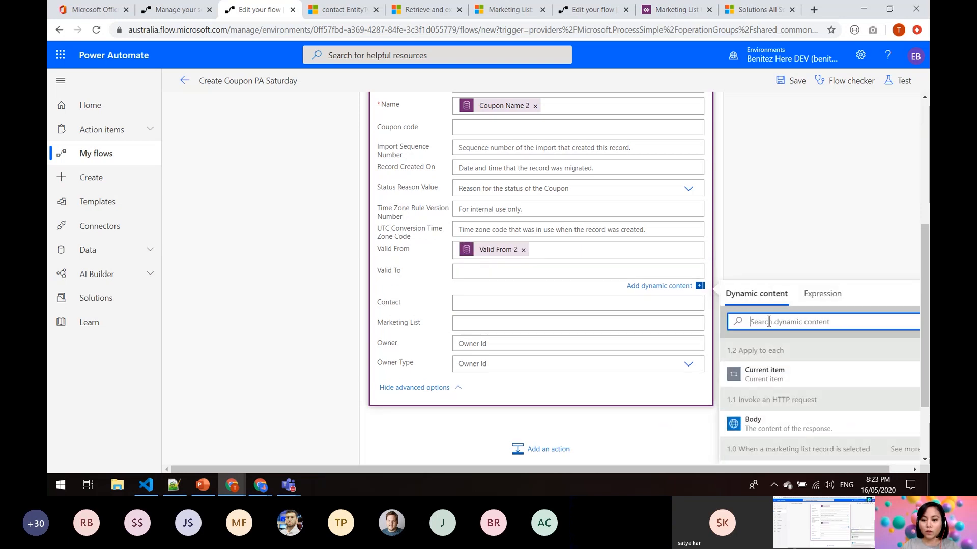
type("Valid From")
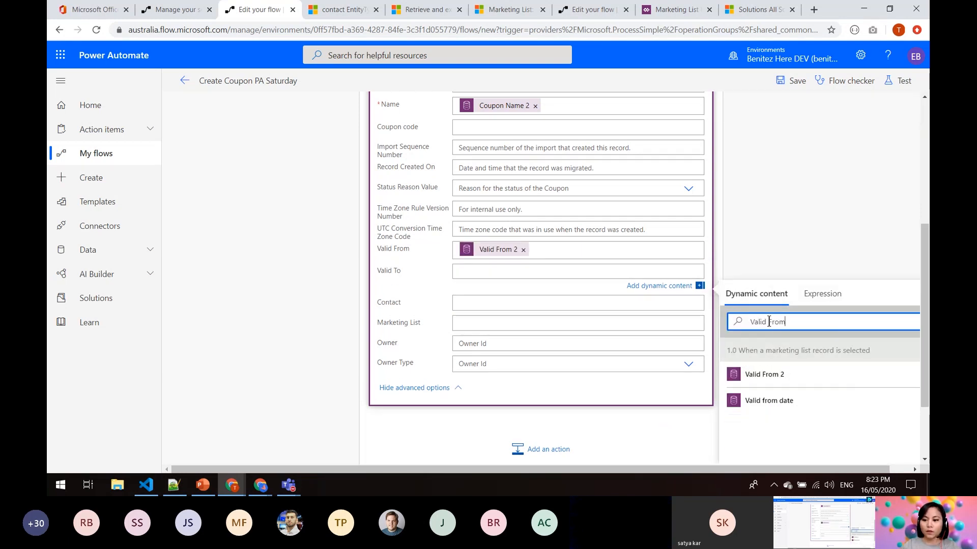
key("BackSpace")
key("BackSpace")
key("BackSpace")
key("BackSpace")
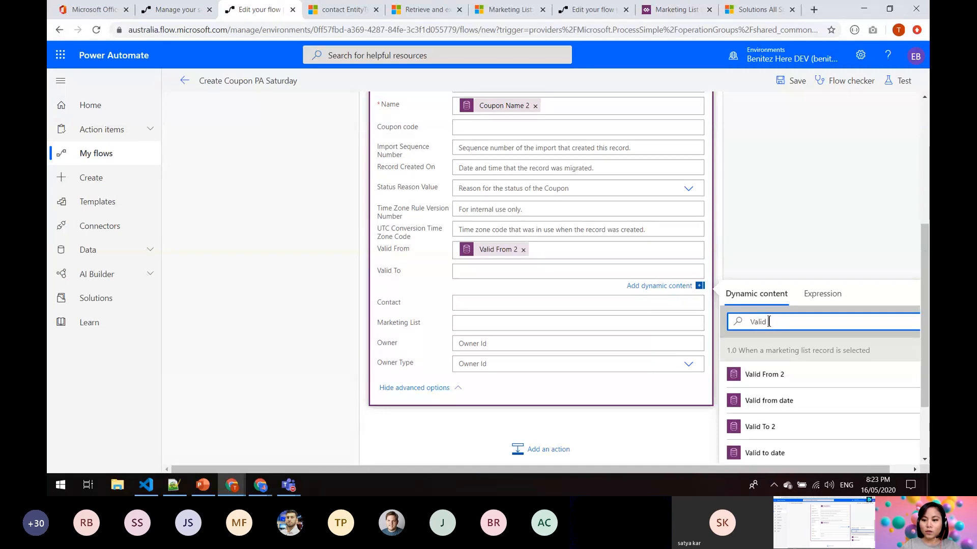
type("To")
left_click(803, 376)
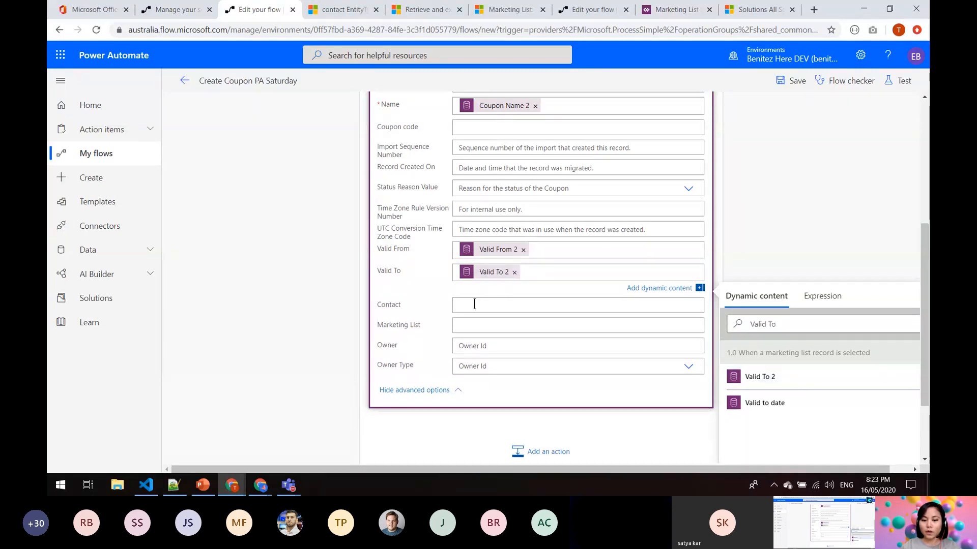
Step: Set the coupon record's Marketing List field to the List unique identifier from the marketing list trigger
left_click(486, 326)
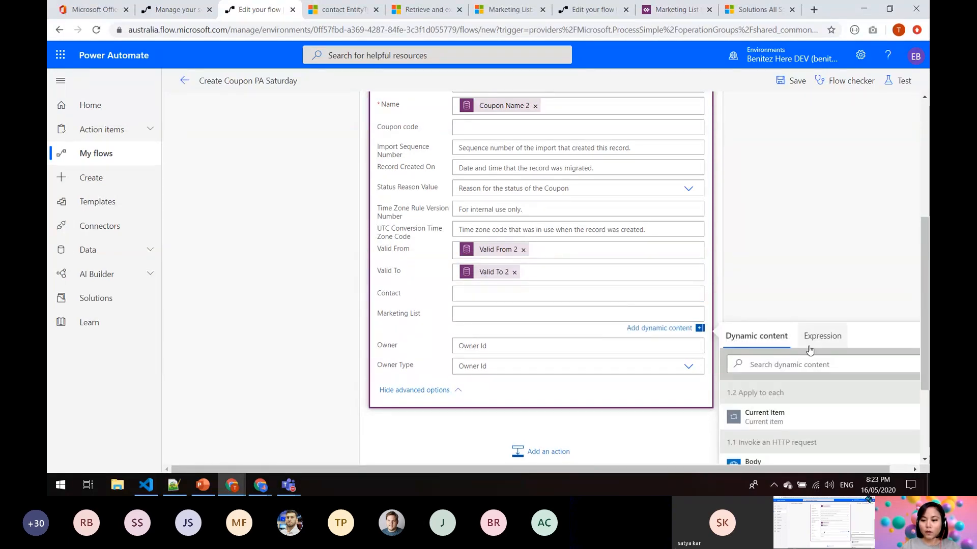
left_click(796, 307)
type("marketing")
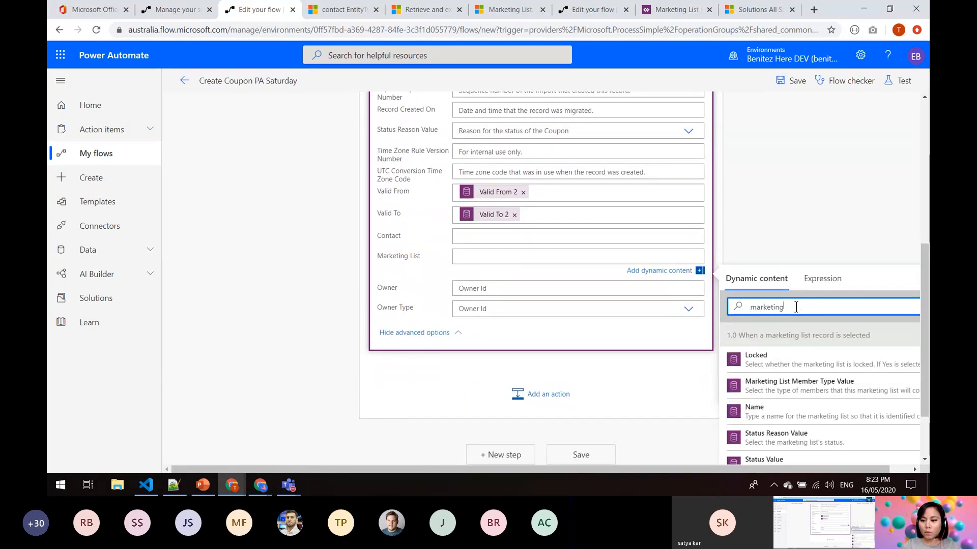
key("ctrl+a")
type("list")
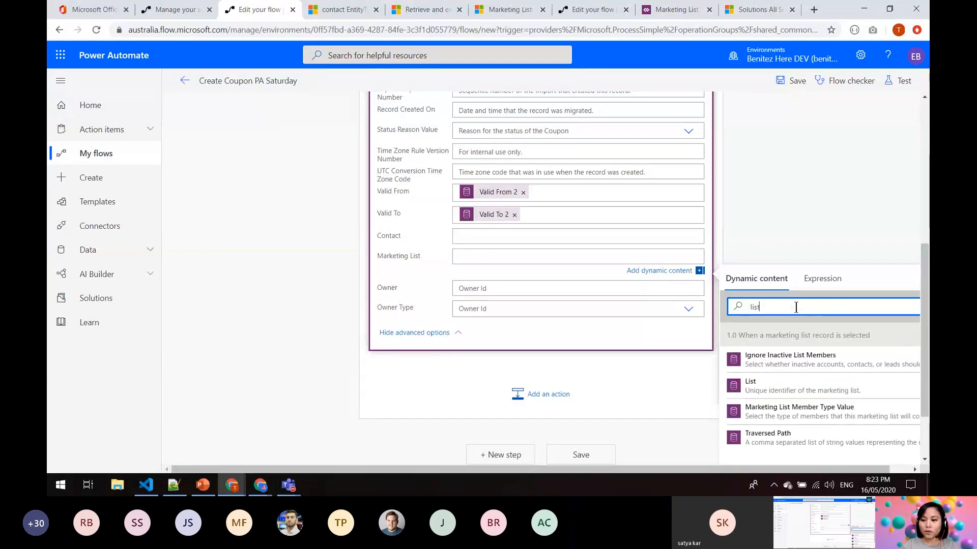
left_click(781, 387)
Step: Open the coupon record's Contact field for editing and check the contact attributes in the FetchXML file in Notepad++
left_click(504, 235)
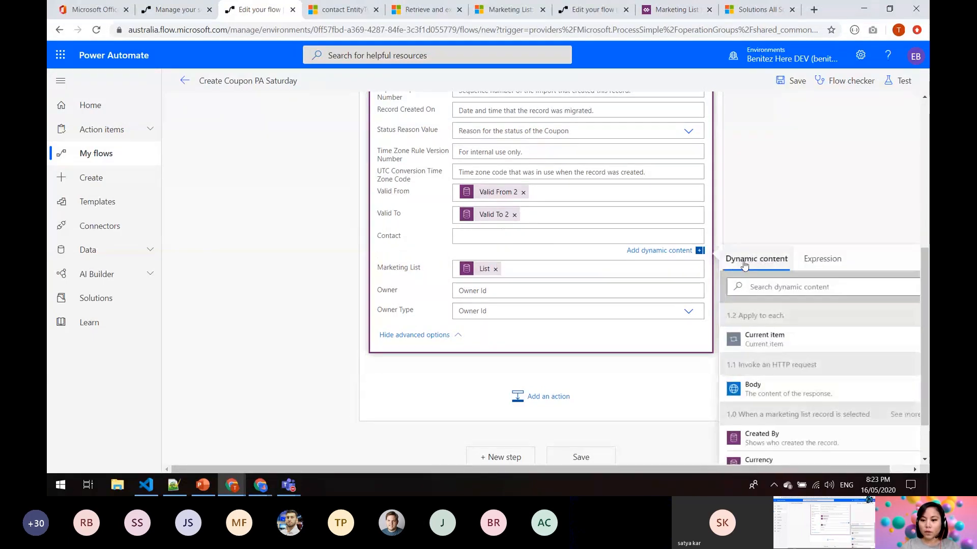
left_click(768, 287)
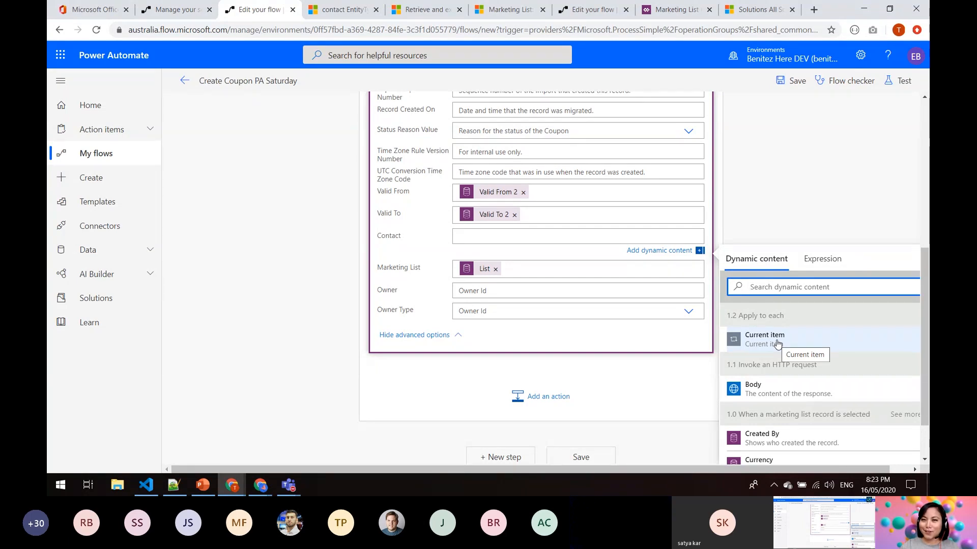
scroll(777, 344, "up", 2)
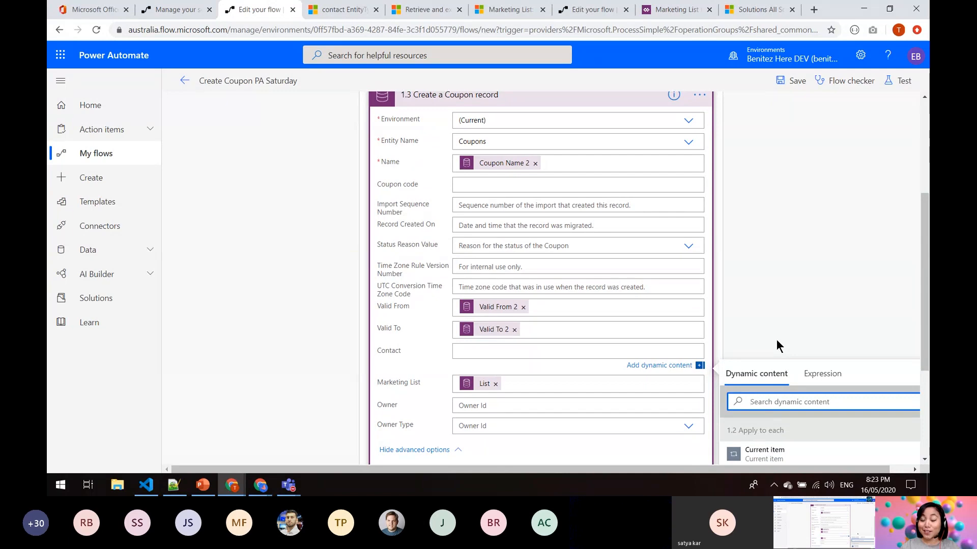
key("alt+Tab")
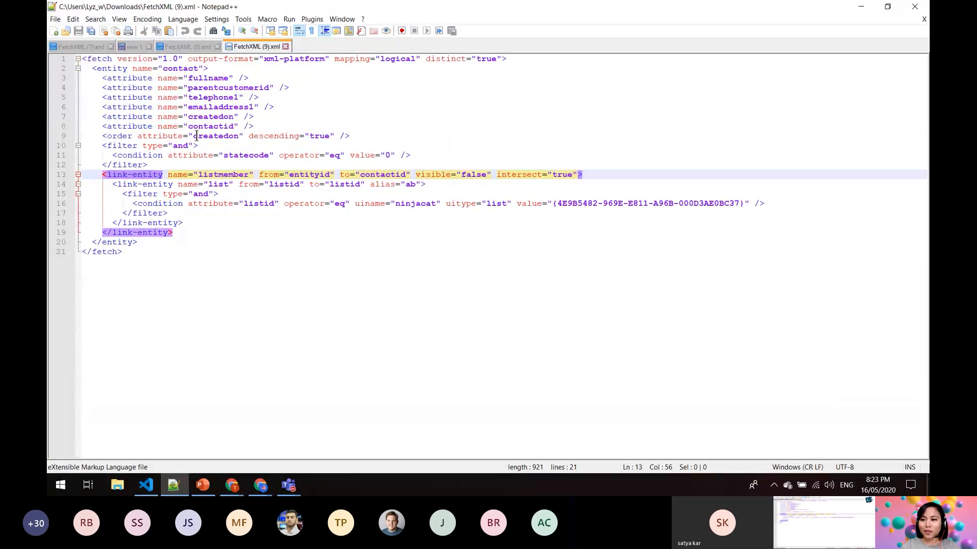
left_click(860, 10)
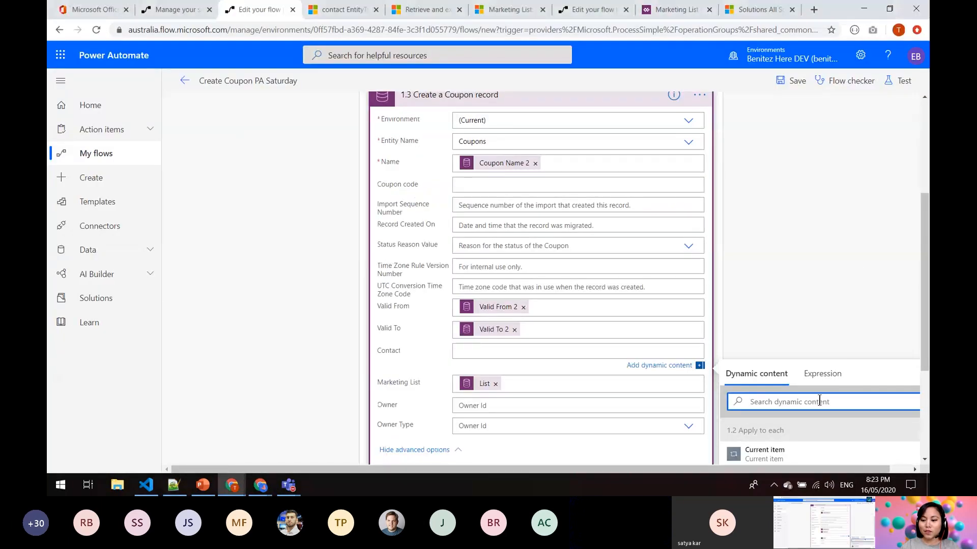
scroll(819, 399, "down", 1)
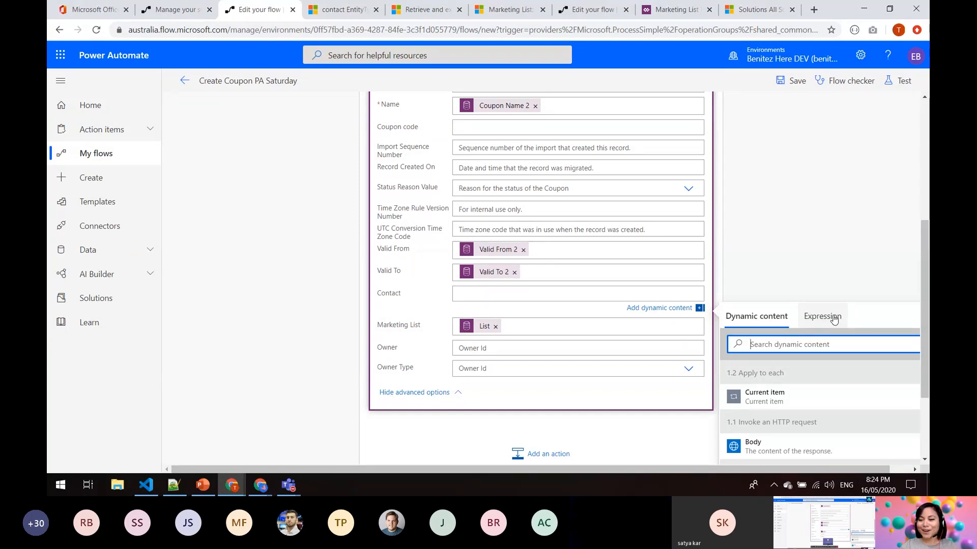
Step: Write the expression items(1.2_Apply_to_each)?['contactid'] for the coupon record's Contact field
left_click(834, 317)
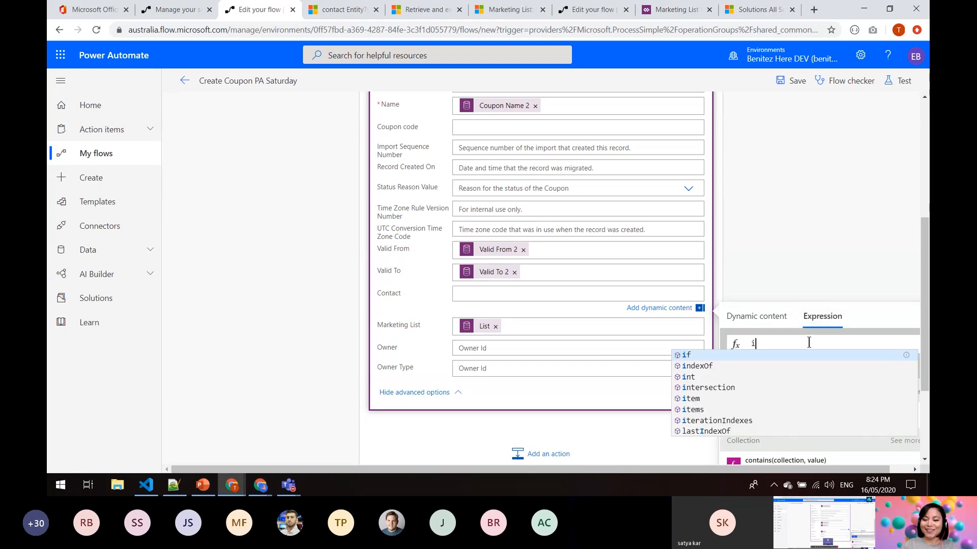
type("it")
key("Down")
key("Return")
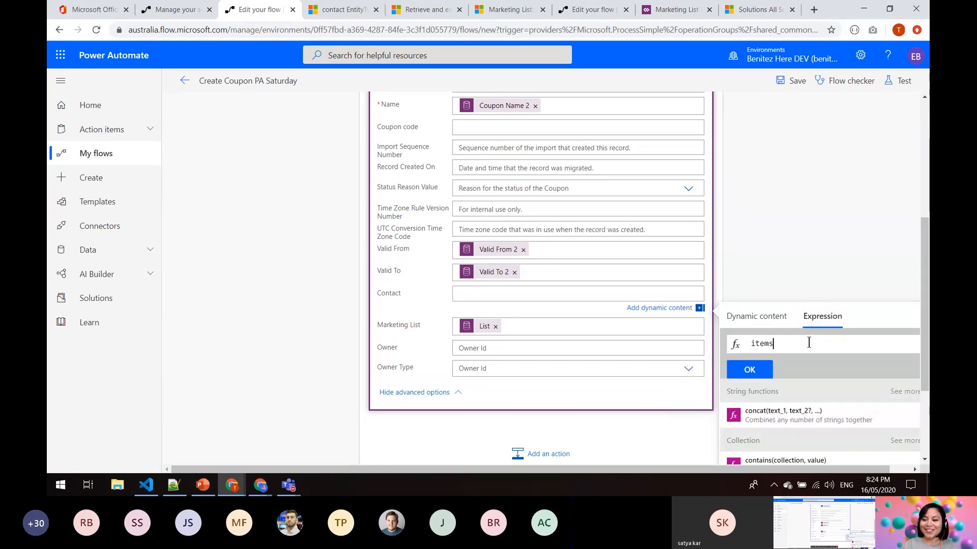
type("()")
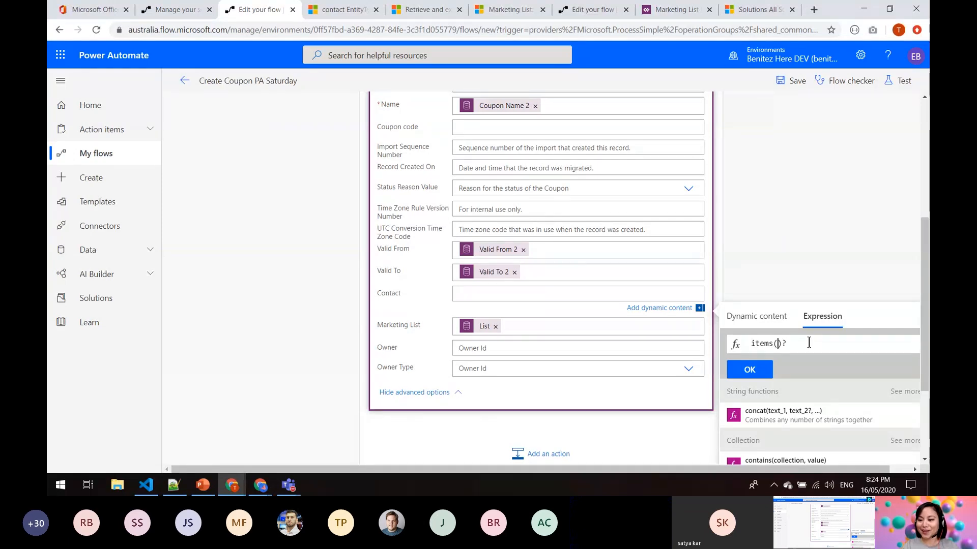
type("1.2_")
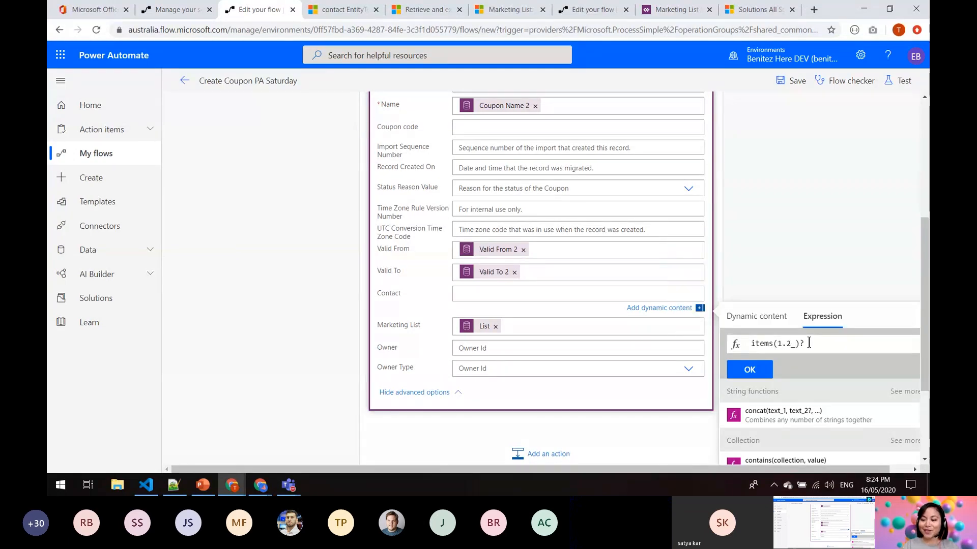
scroll(687, 304, "up", 1)
scroll(677, 300, "up", 2)
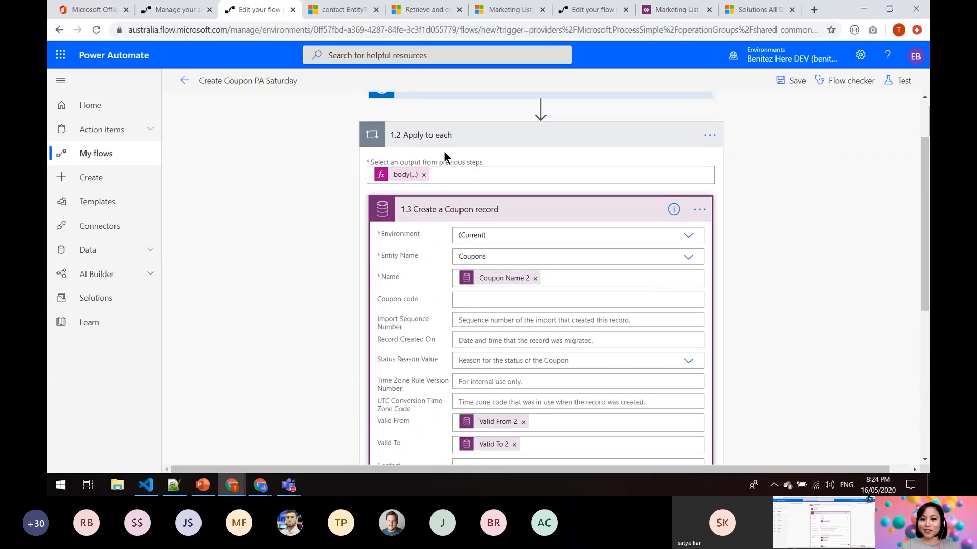
scroll(672, 301, "down", 2)
type("Appl")
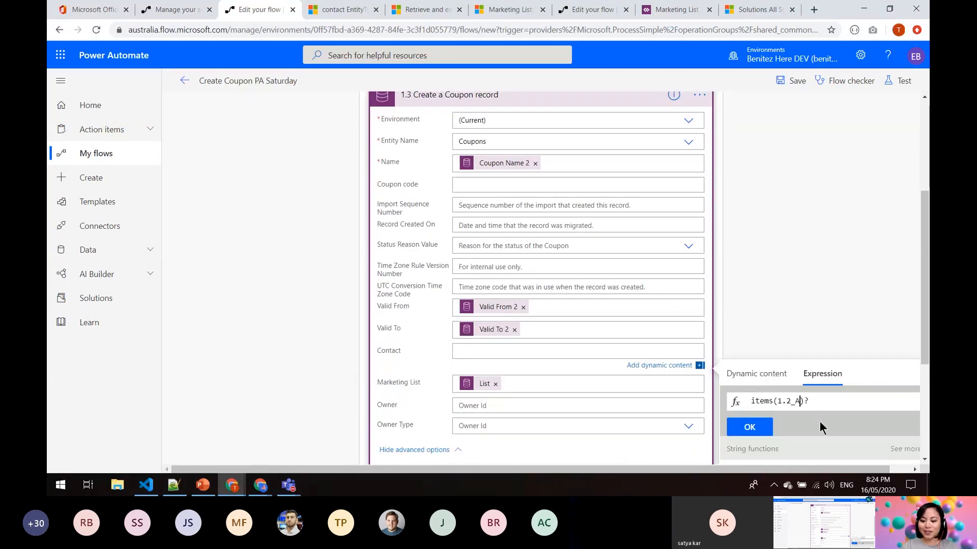
type("y_to")
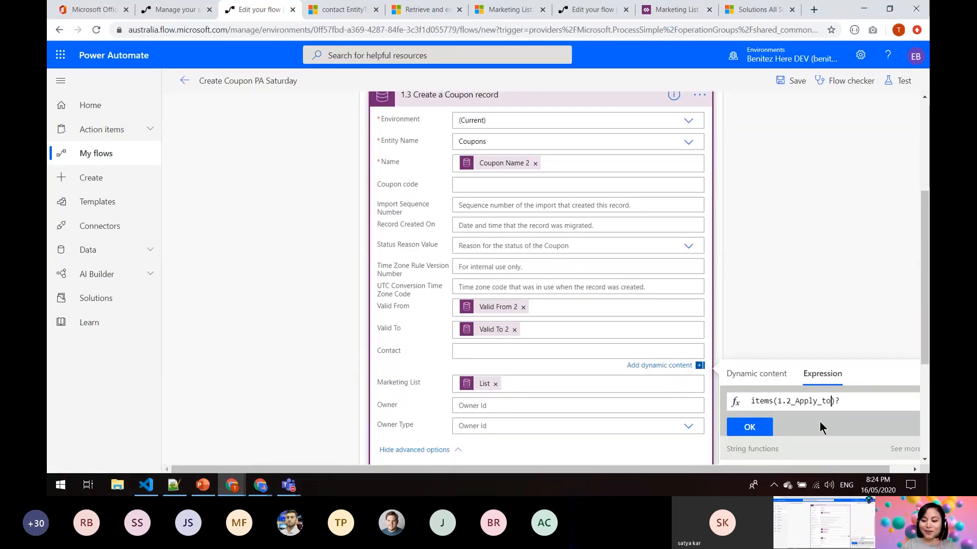
type("_each)")
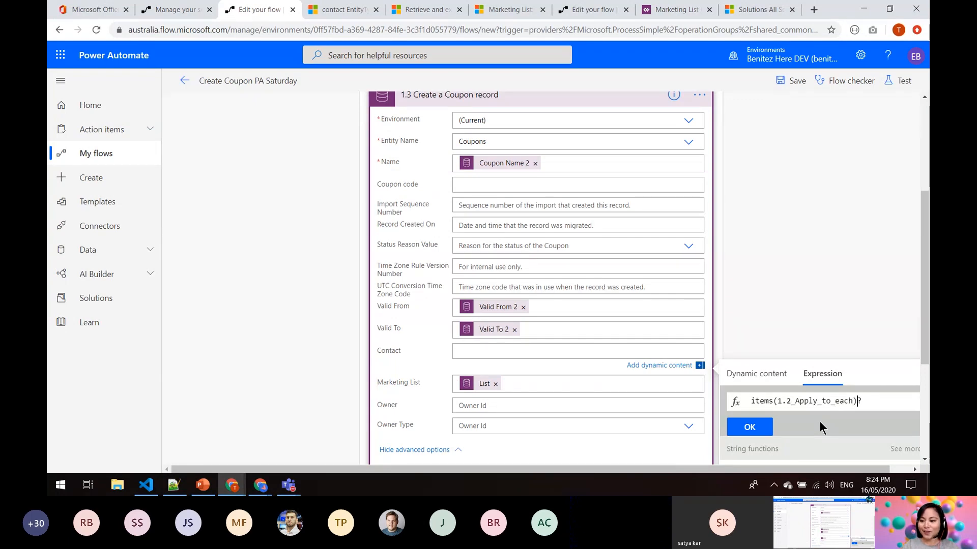
type("?['co")
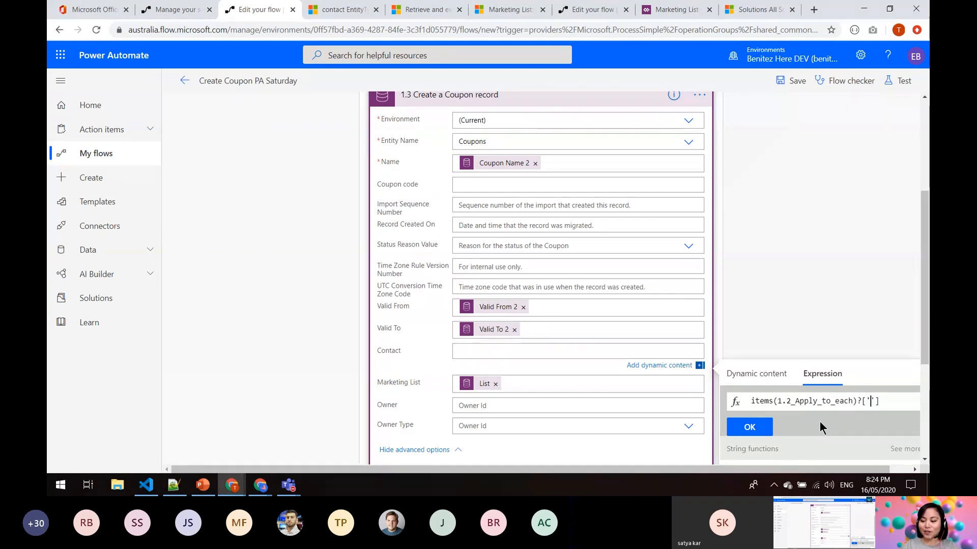
type("ntactid")
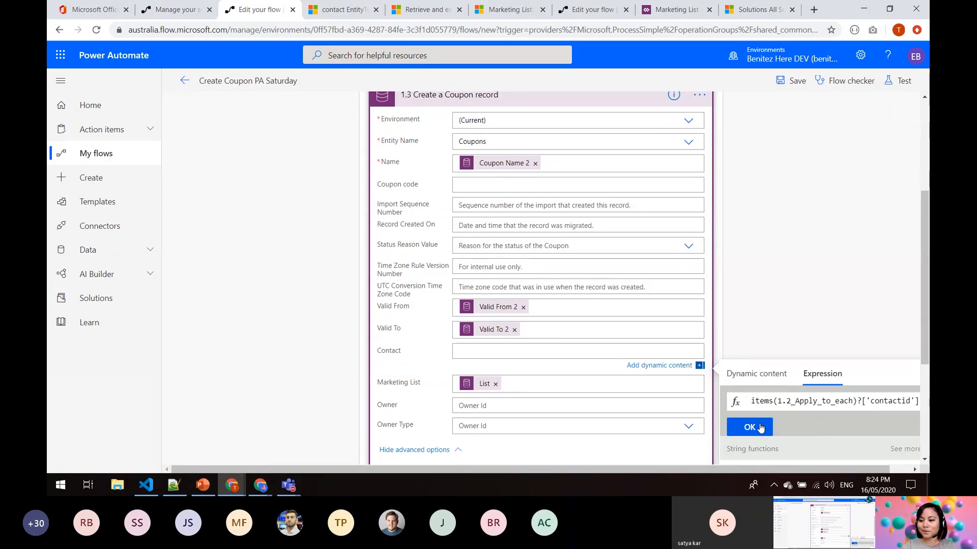
Step: Enclose 1.2_Apply_to_each in single quotes within the expression and insert it into the Contact field
left_click(779, 402, "shift")
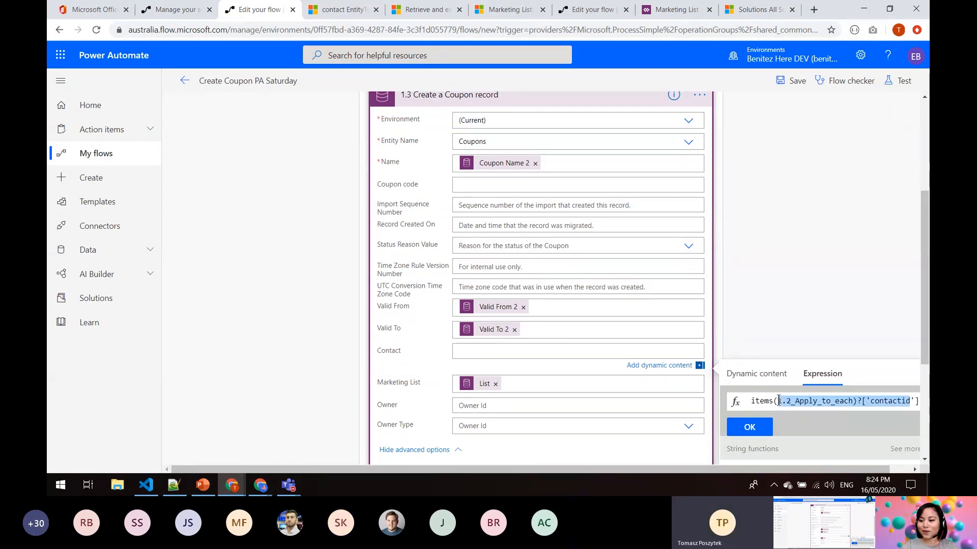
left_click(788, 399)
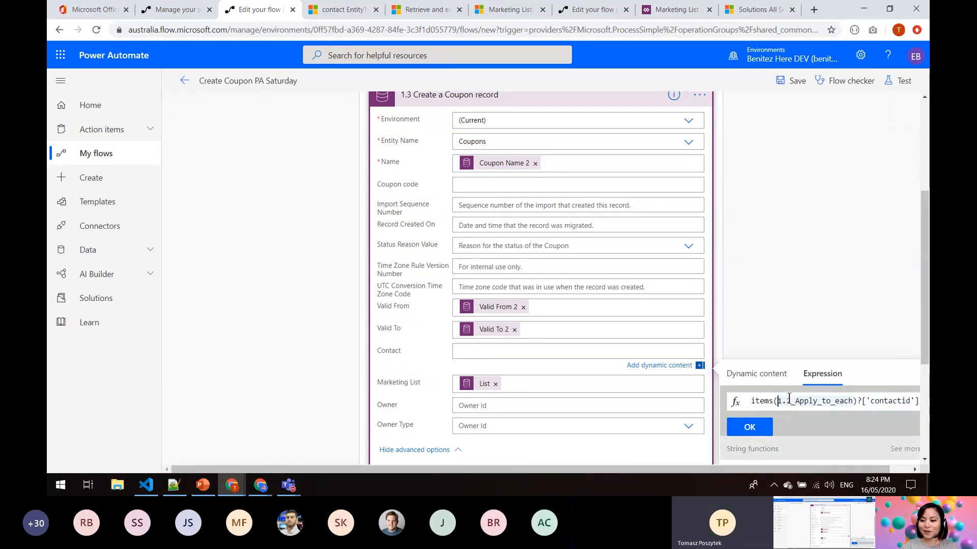
type("'")
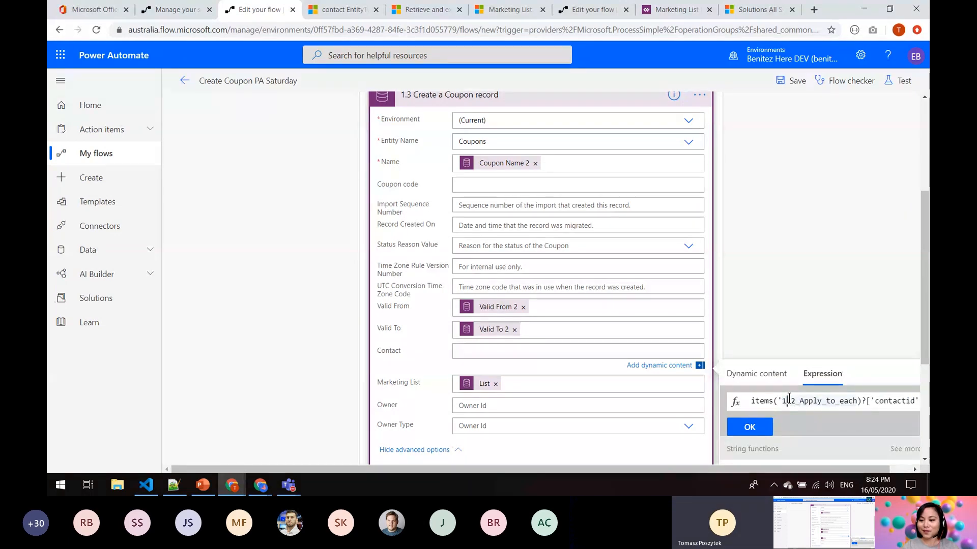
key("Right")
key("Right")
key("Right")
key("Right")
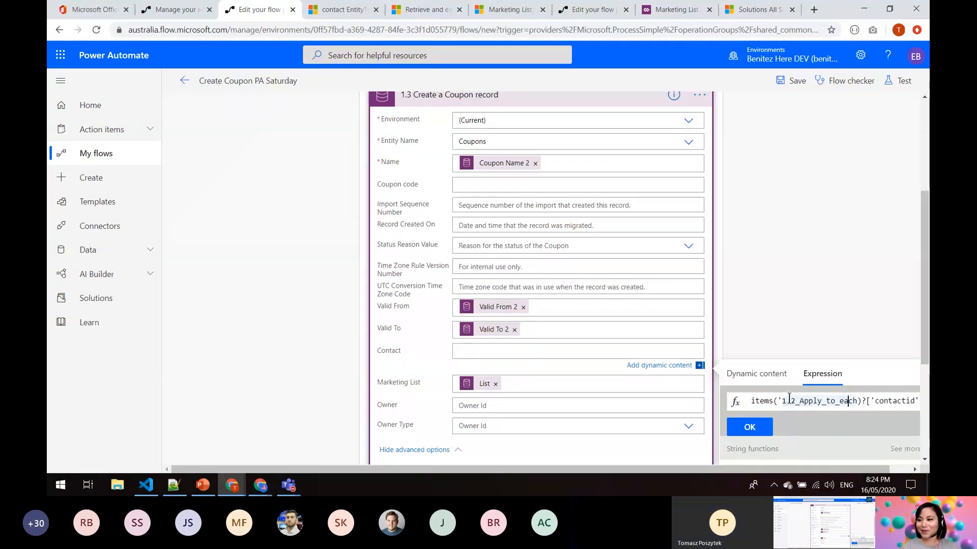
key("Right")
key("Right")
type("'")
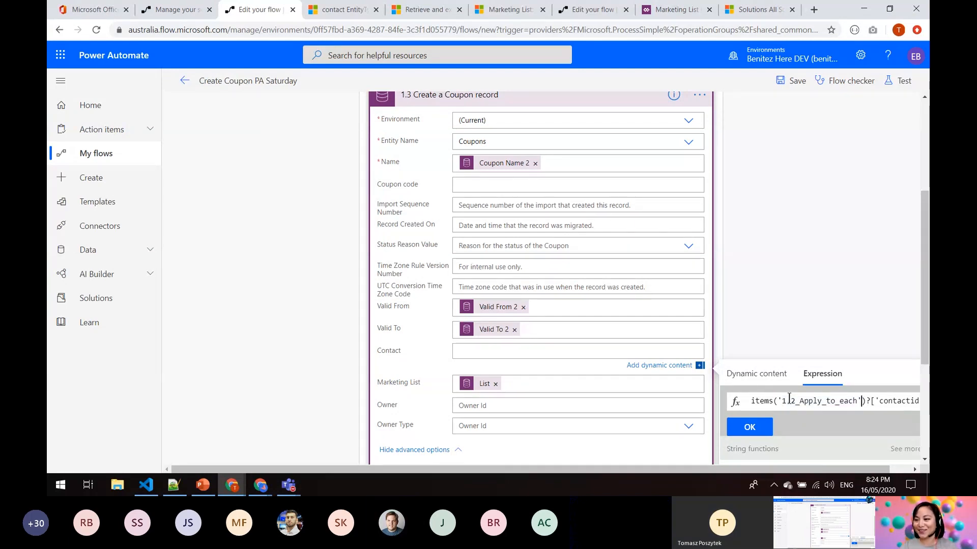
left_click(752, 429)
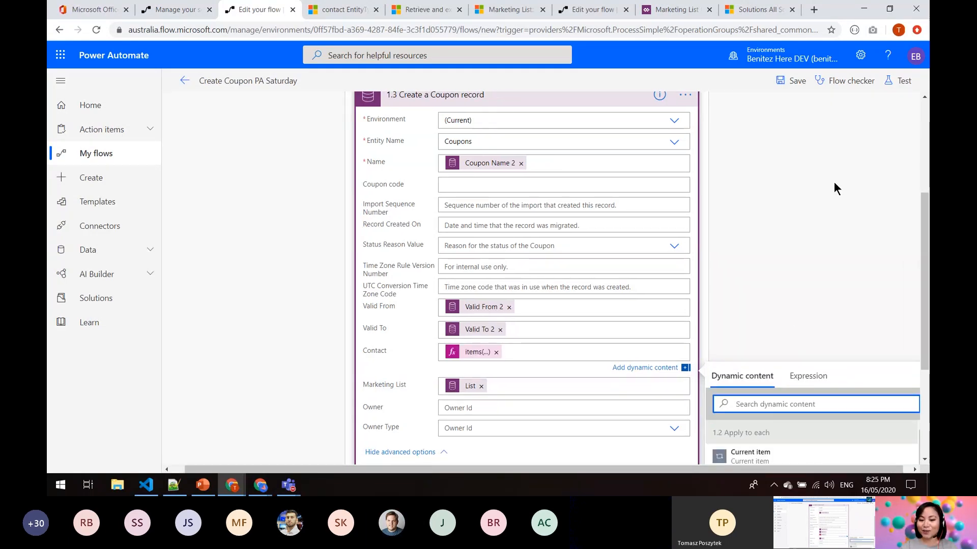
Step: Save the flow and review its HTTP request, Apply to each and coupon record actions
left_click(794, 81)
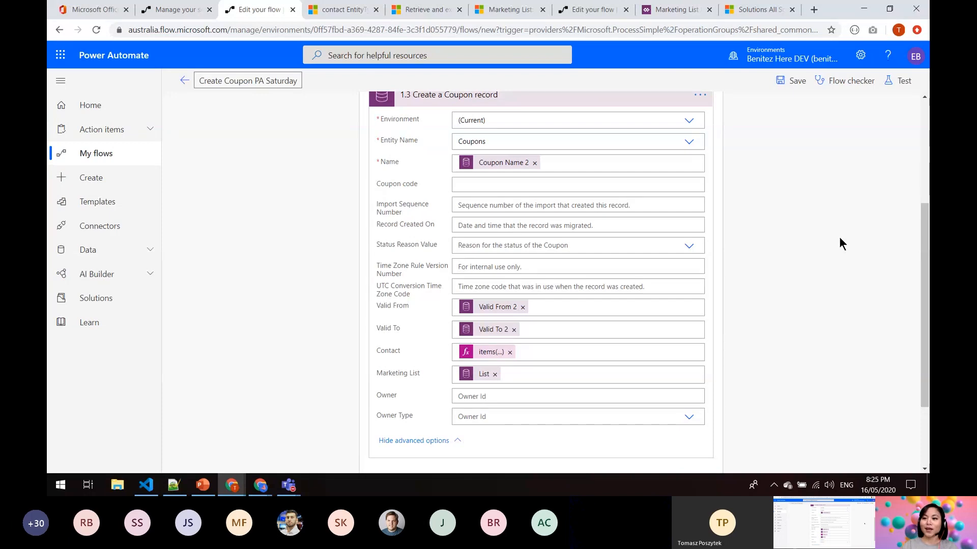
scroll(838, 238, "up", 3)
scroll(840, 239, "up", 1)
left_click(485, 175)
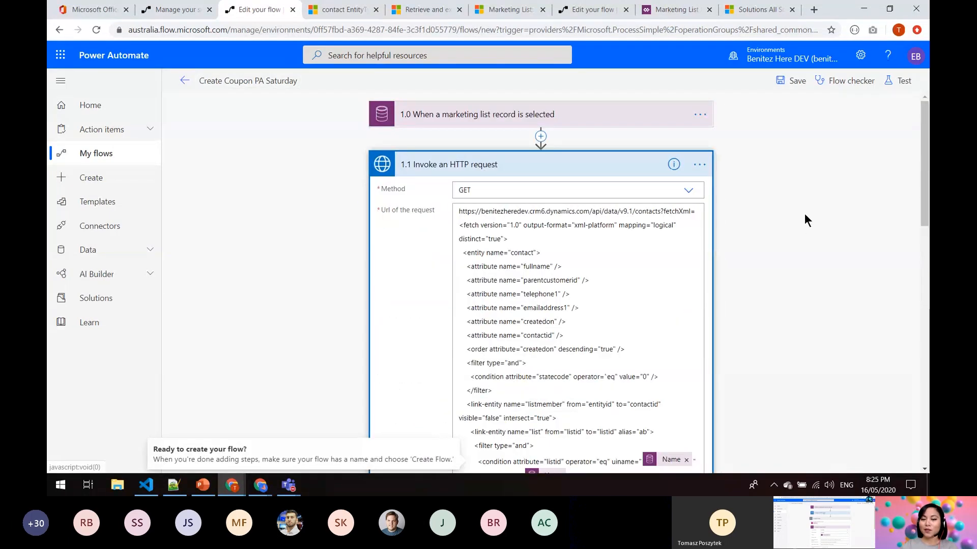
scroll(798, 220, "down", 2)
scroll(798, 219, "up", 1)
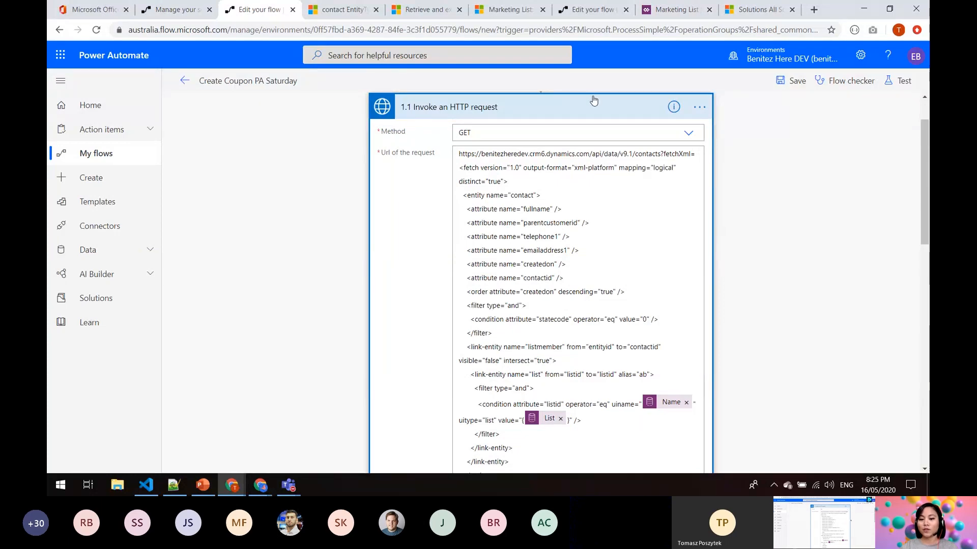
left_click(572, 107)
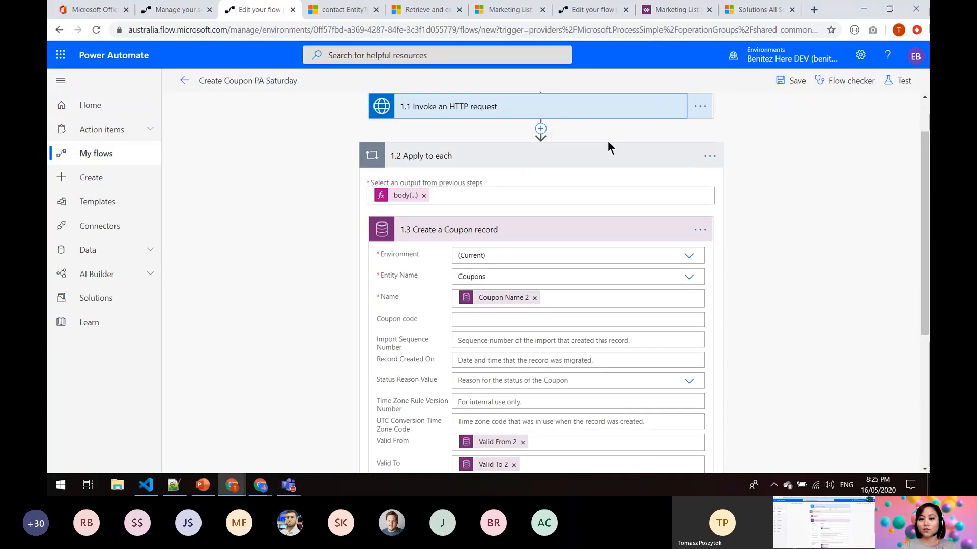
scroll(608, 140, "down", 1)
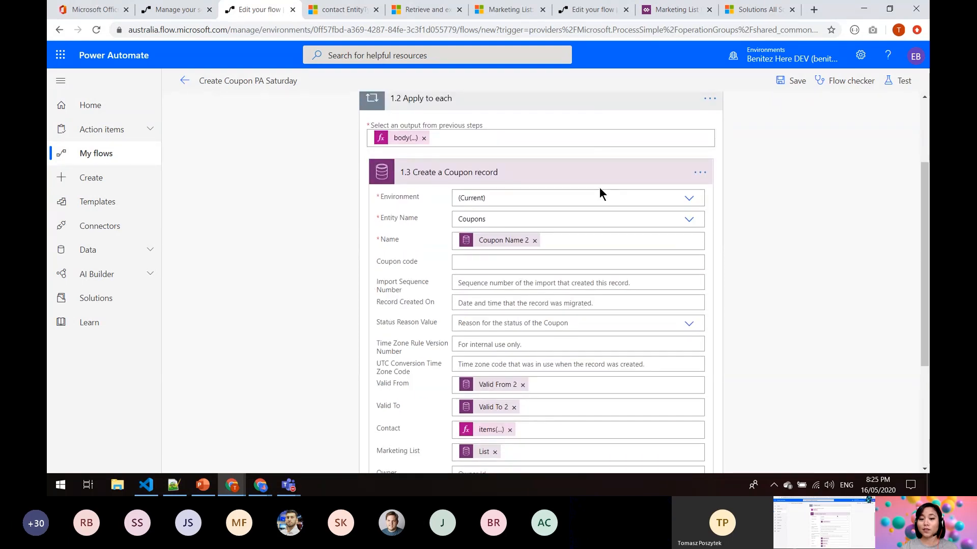
scroll(599, 192, "down", 2)
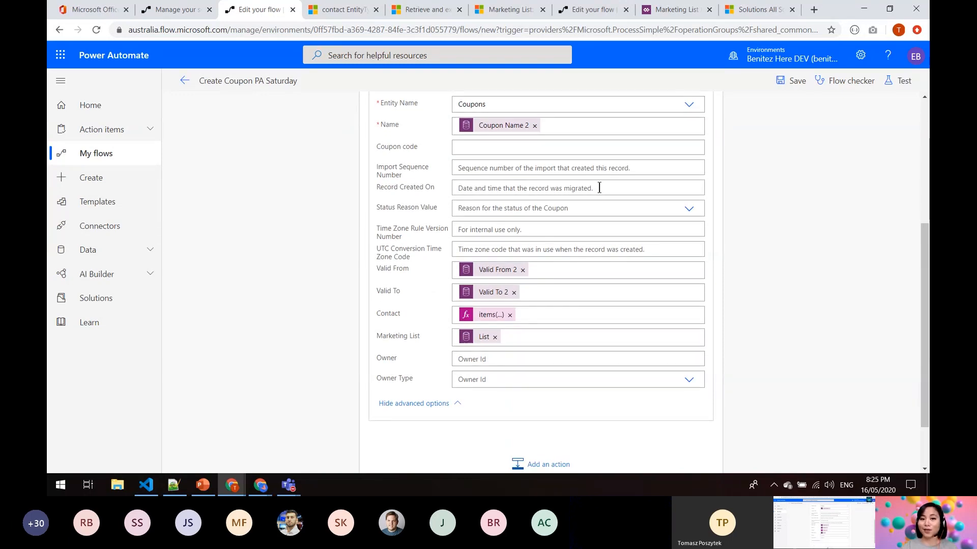
Step: Switch to the ninjacat marketing list in Dynamics 365, reload the record and show its available flows
left_click(489, 10)
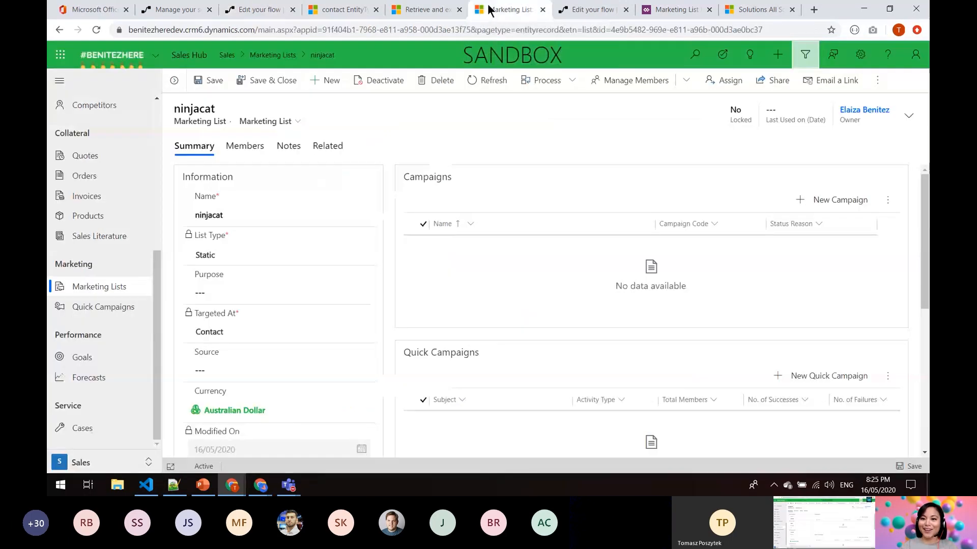
left_click(97, 30)
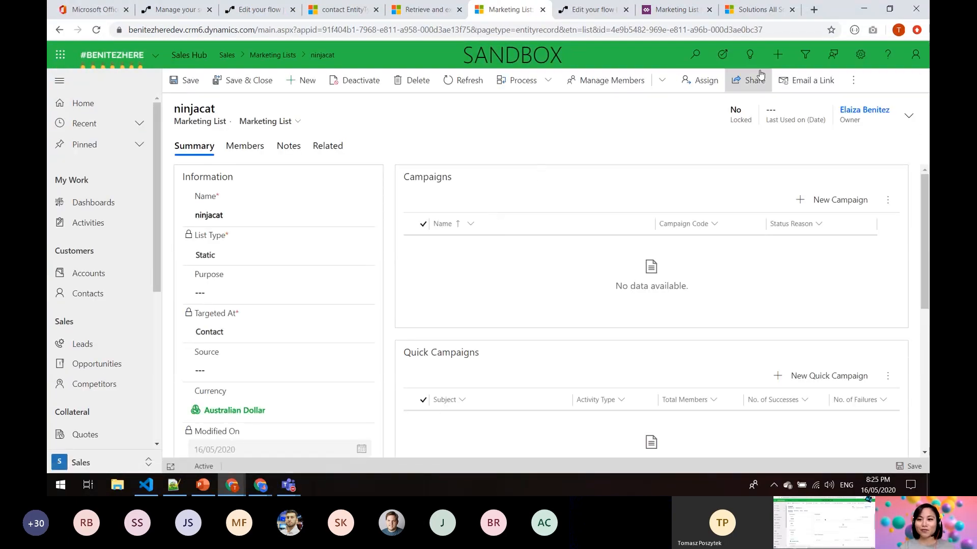
left_click(855, 81)
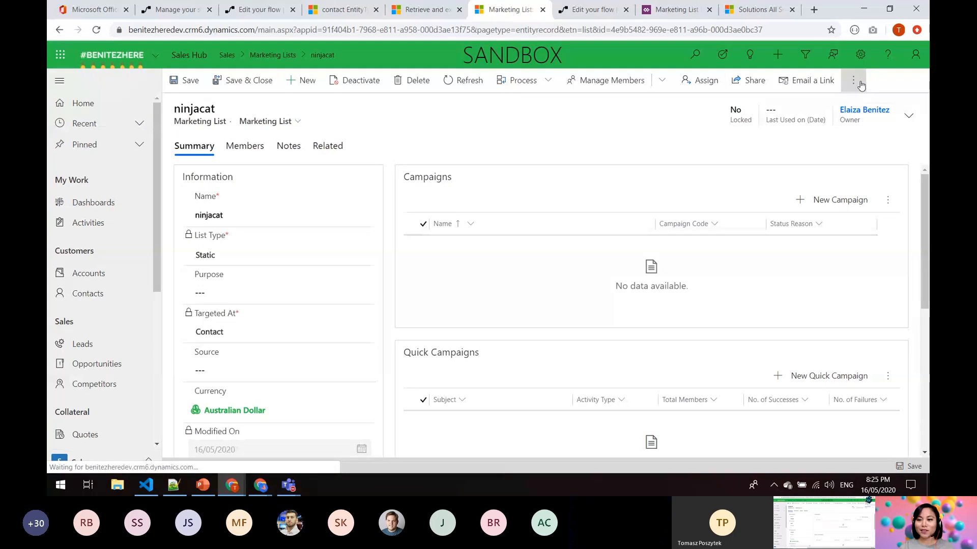
left_click(833, 112)
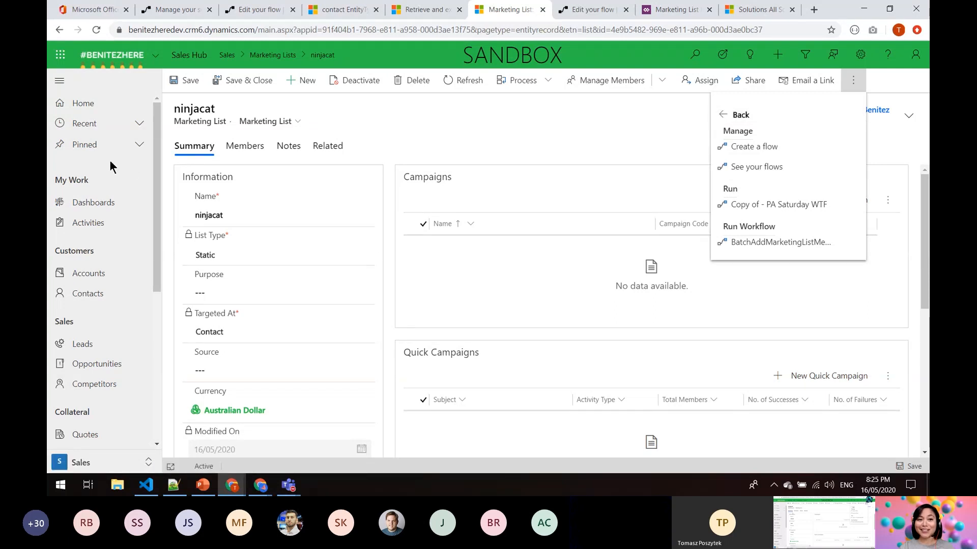
Step: Reload the ninjacat marketing list record once more and list the flows available to run on it
left_click(97, 29)
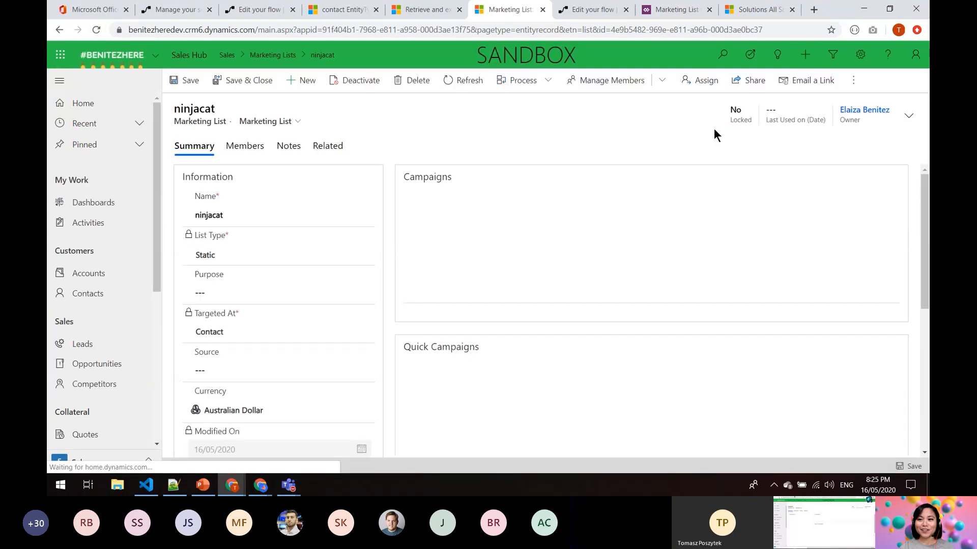
left_click(855, 80)
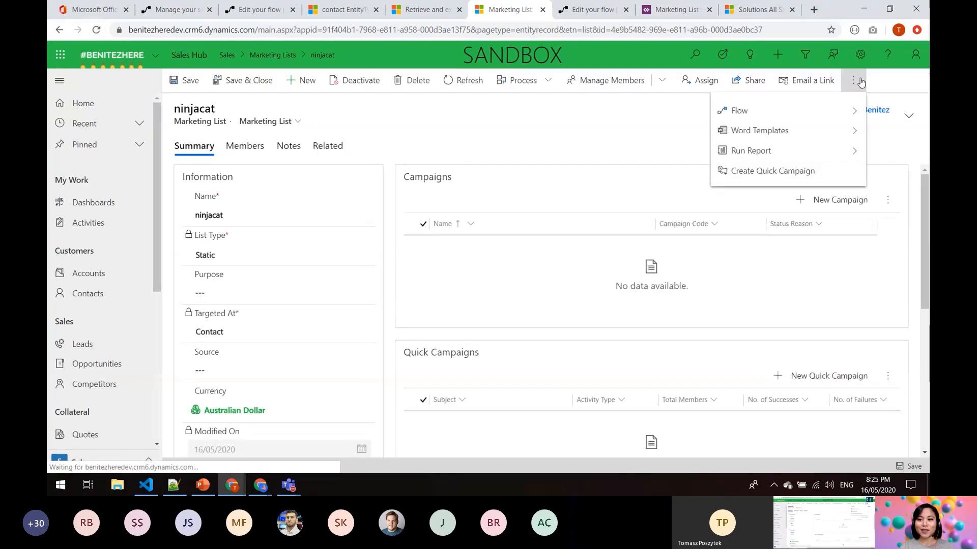
left_click(824, 110)
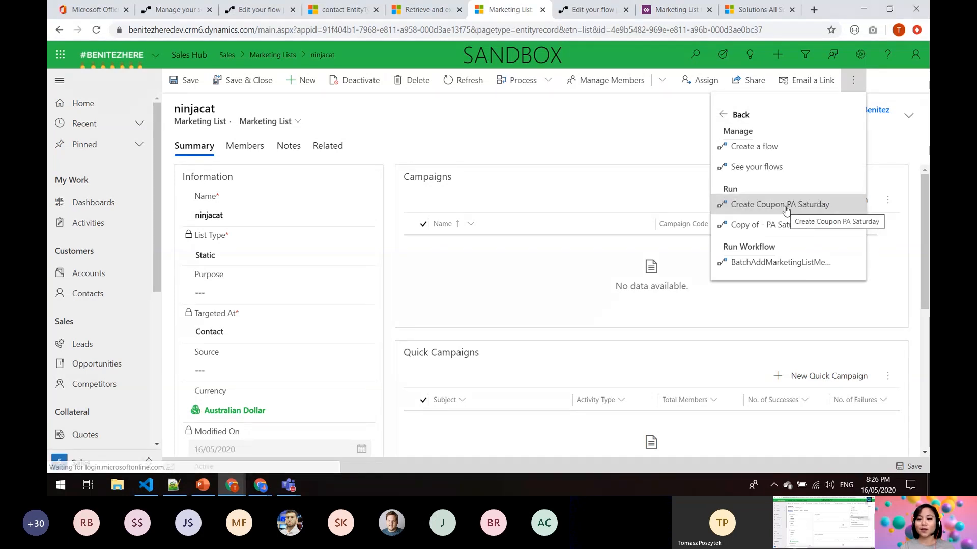
left_click(787, 205)
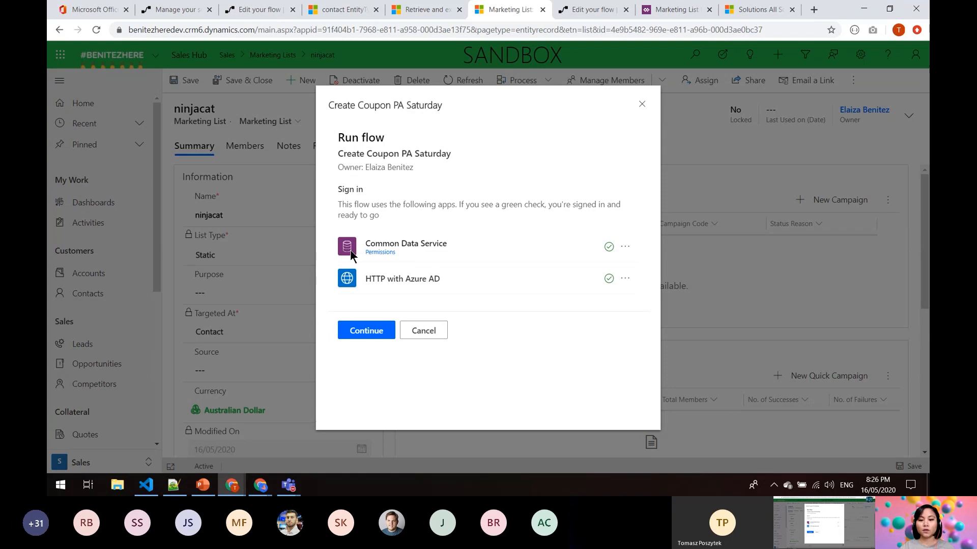
left_click(356, 338)
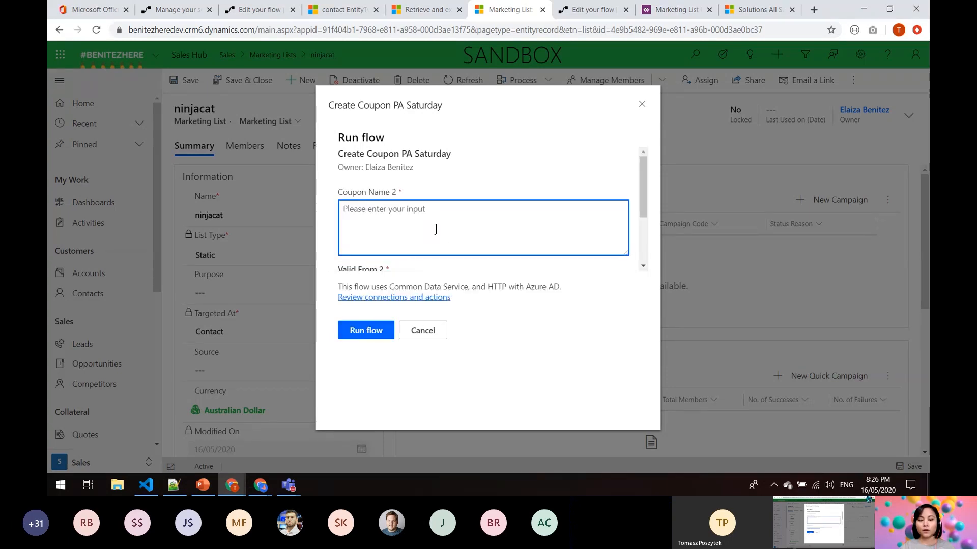
left_click(413, 329)
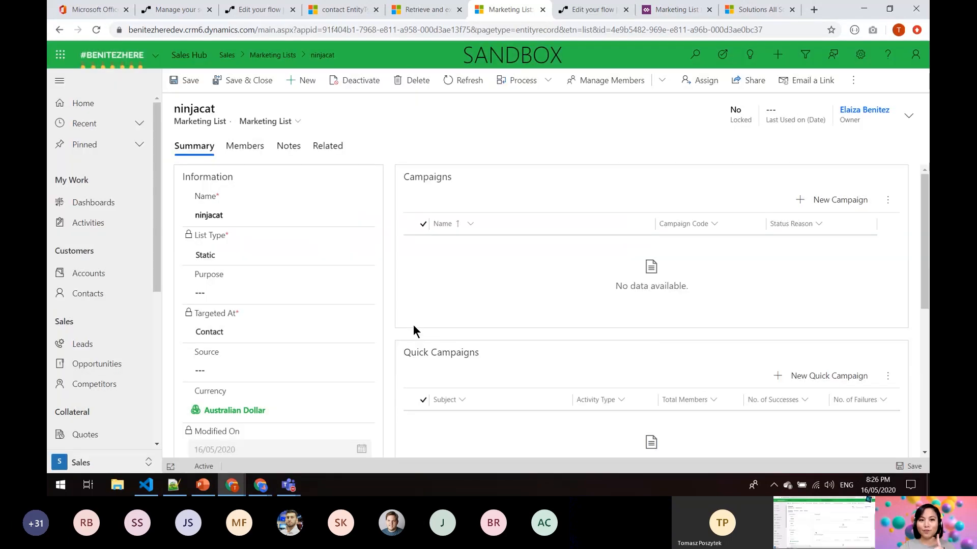
Step: Check the connection used by the 1.1 Invoke an HTTP request action in Power Automate, and return to the ninjacat record
left_click(253, 10)
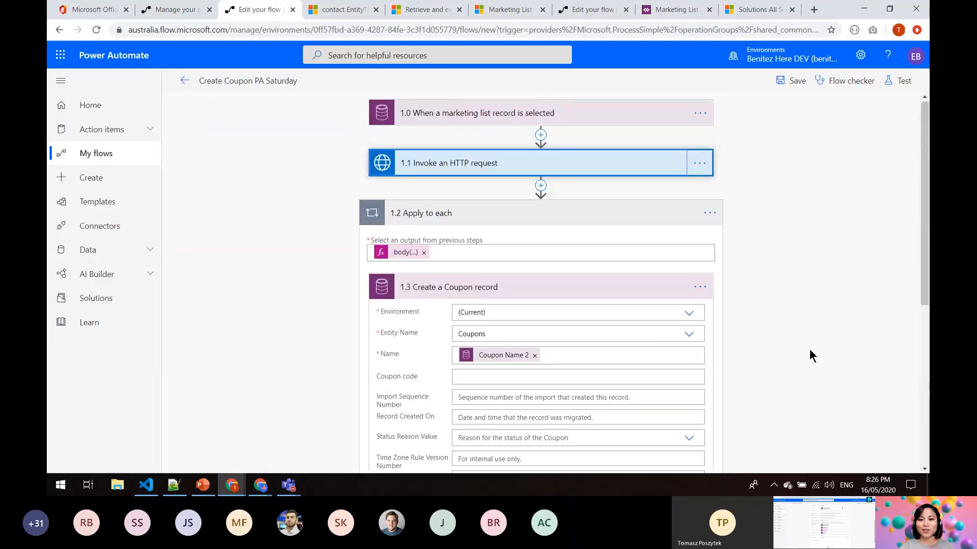
left_click(699, 165)
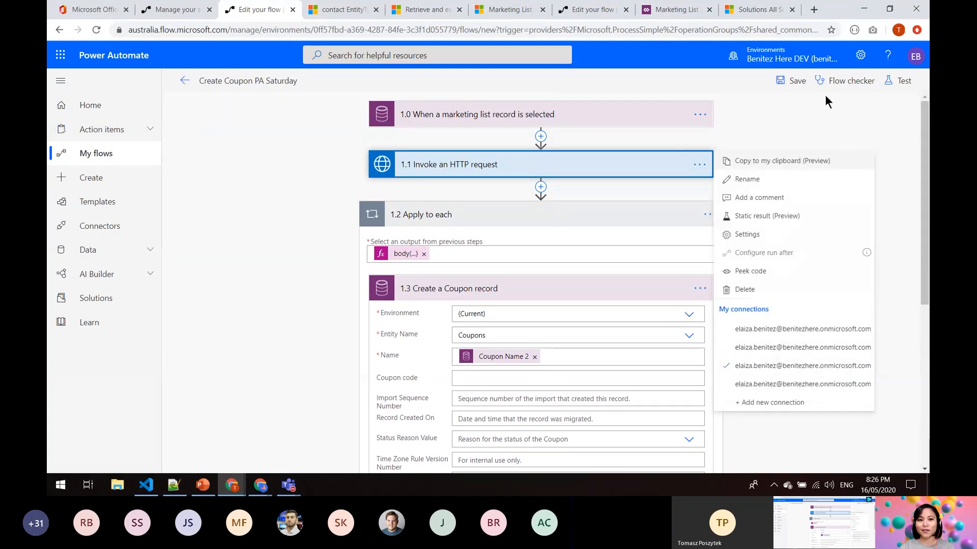
left_click(776, 118)
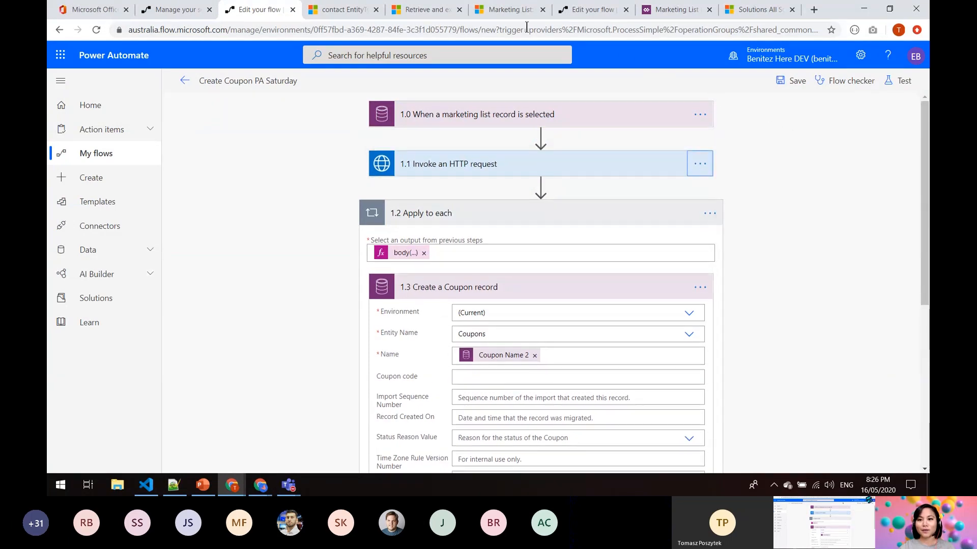
left_click(510, 10)
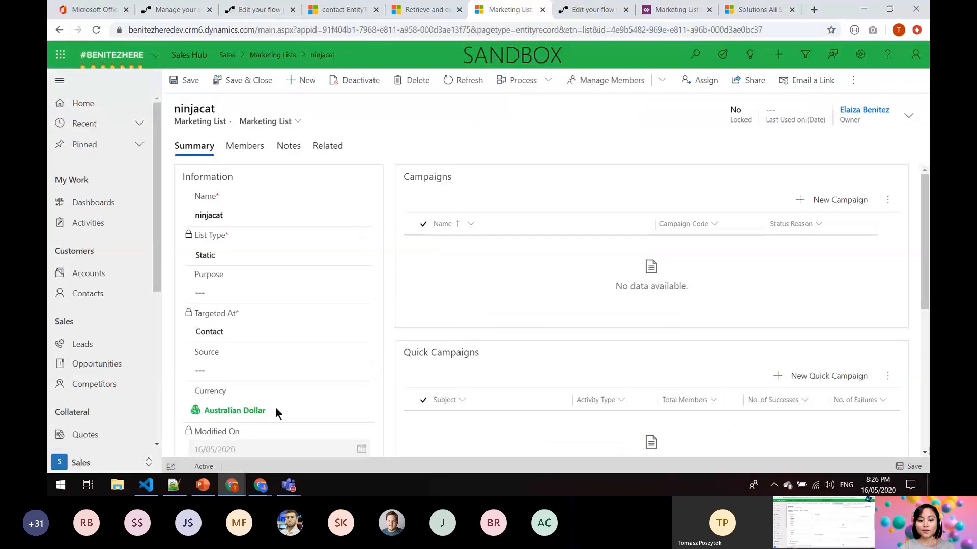
mouse_move(233, 490)
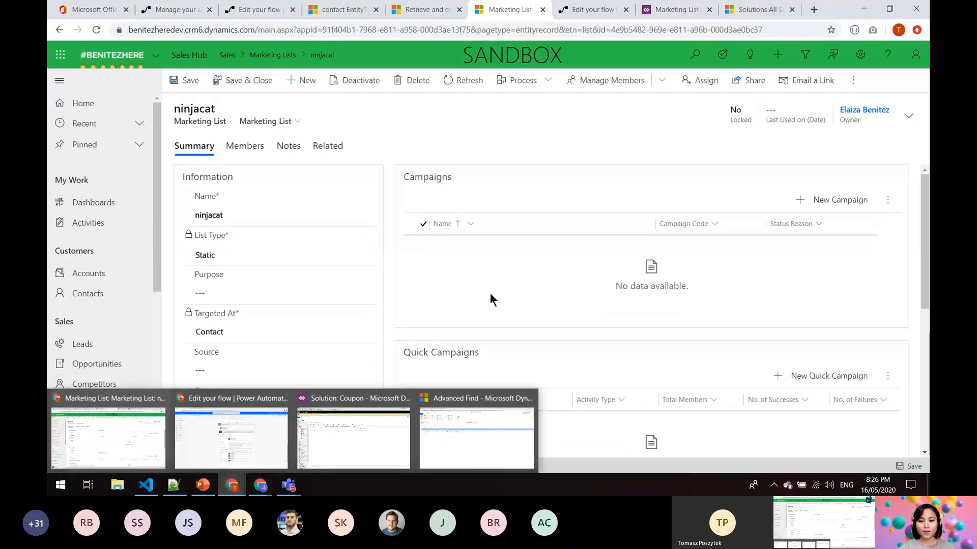
Step: Start the Create Coupon PA Saturday flow from the ninjacat record and enter Saturday Promo as the coupon name
left_click(853, 80)
left_click(771, 114)
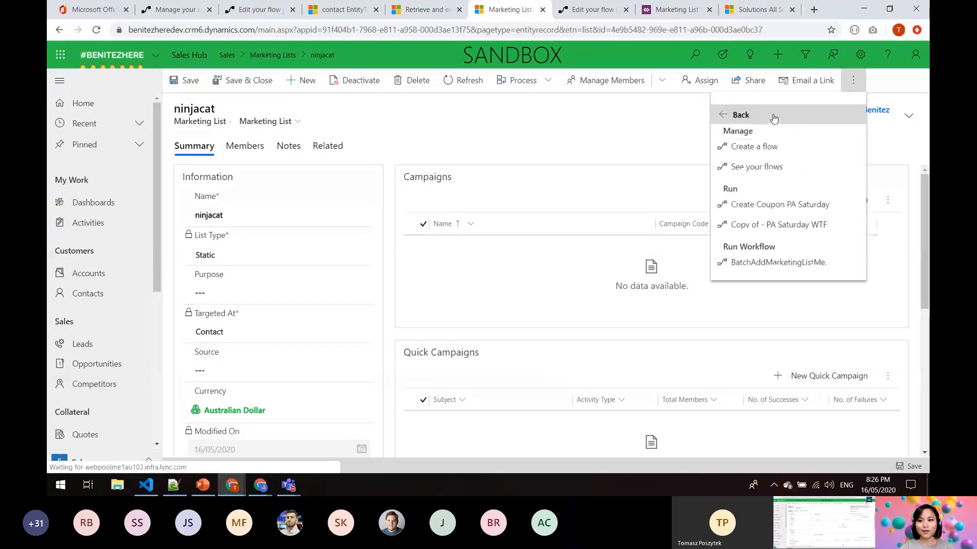
left_click(789, 206)
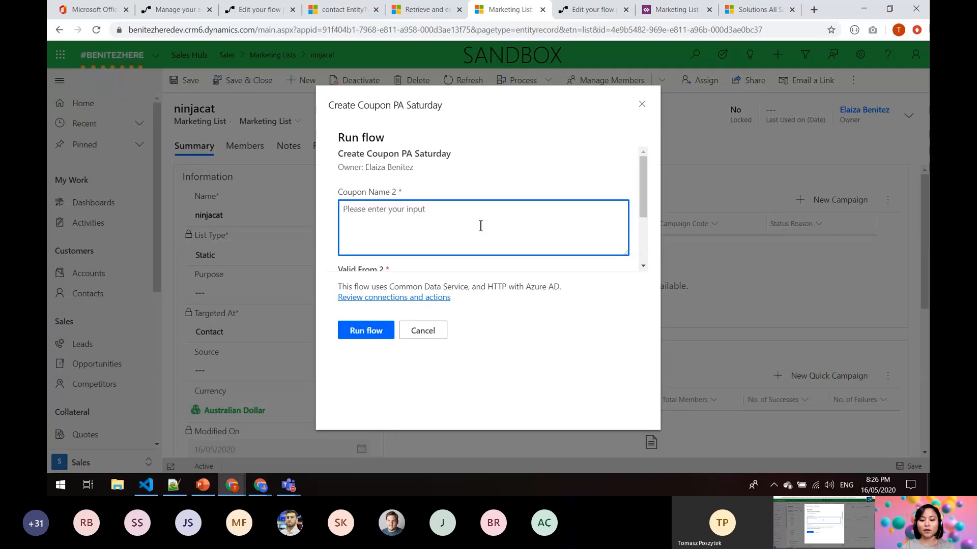
type("Saturday Promo")
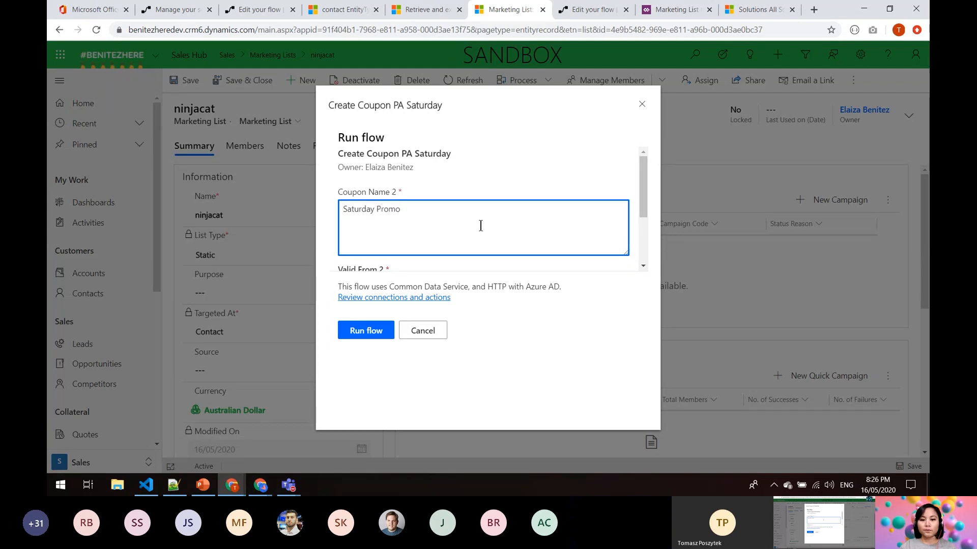
Step: Set the coupon's Valid From 2 date to 2020-05-16 and its Valid To 2 date to 2020-05-31
scroll(484, 222, "down", 2)
left_click(484, 228)
scroll(571, 227, "down", 1)
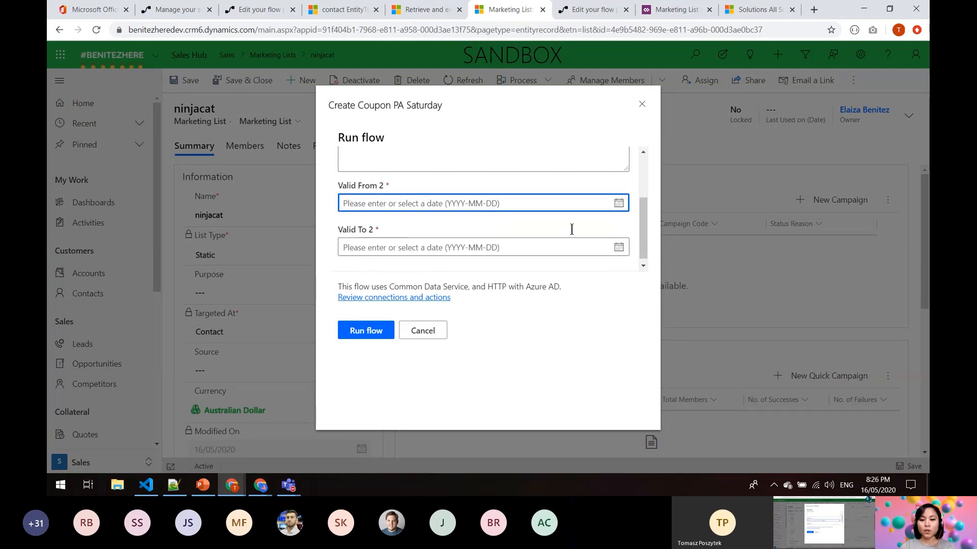
left_click(618, 198)
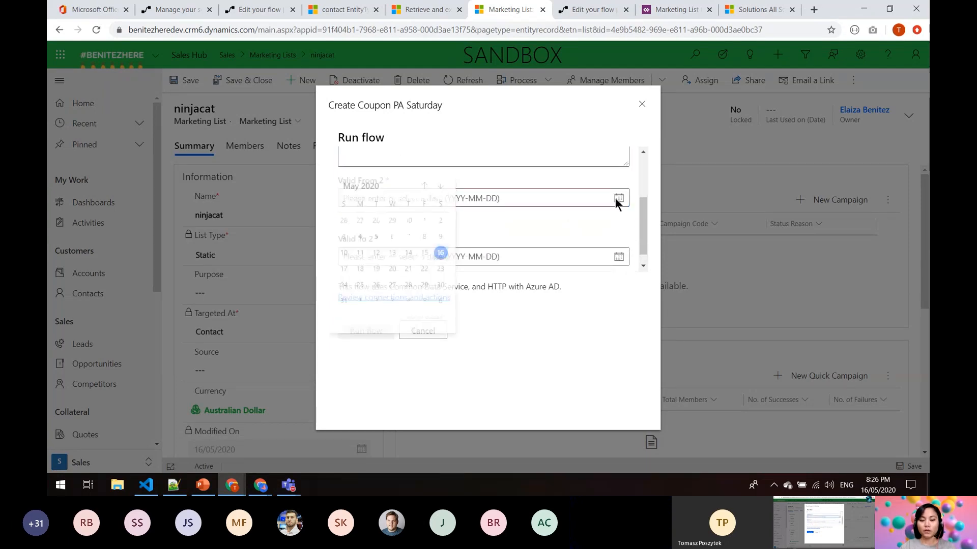
left_click(441, 257)
left_click(618, 242)
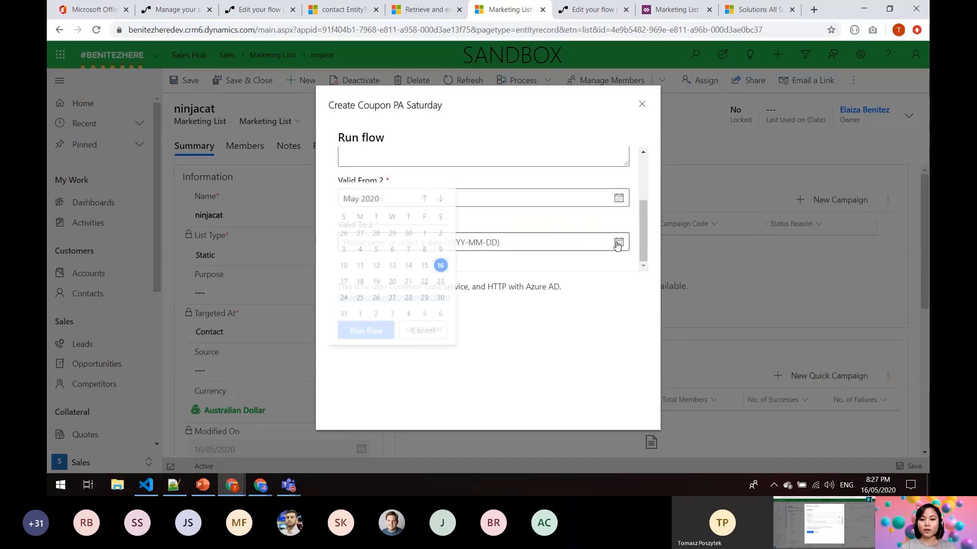
left_click(344, 317)
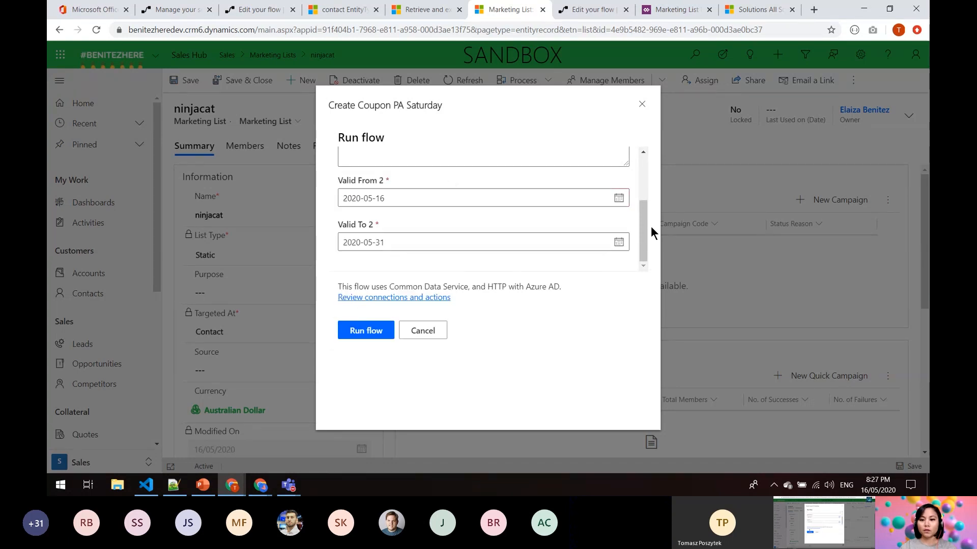
Step: Review the entered coupon name and dates, run the flow and close the run dialog
left_click_drag(642, 229, 637, 183)
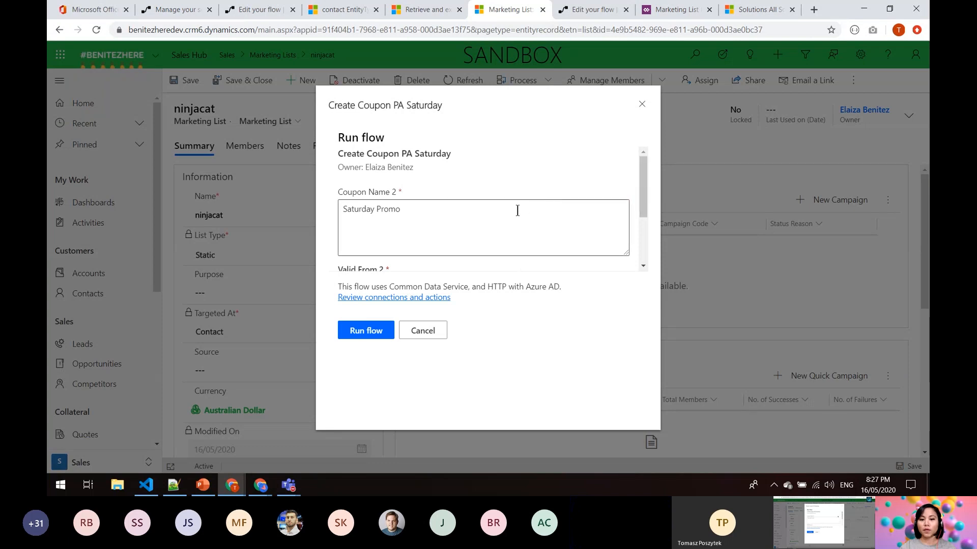
left_click_drag(643, 174, 641, 217)
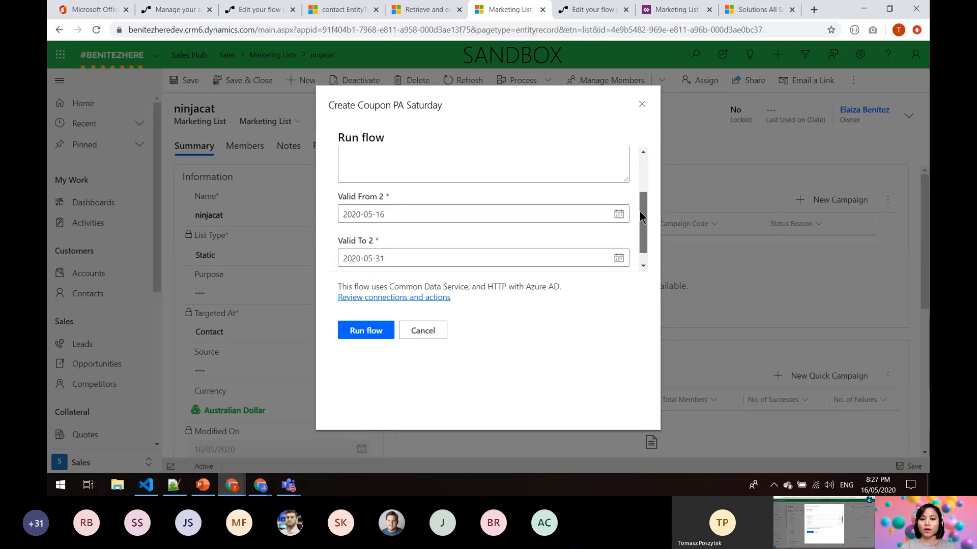
left_click(387, 331)
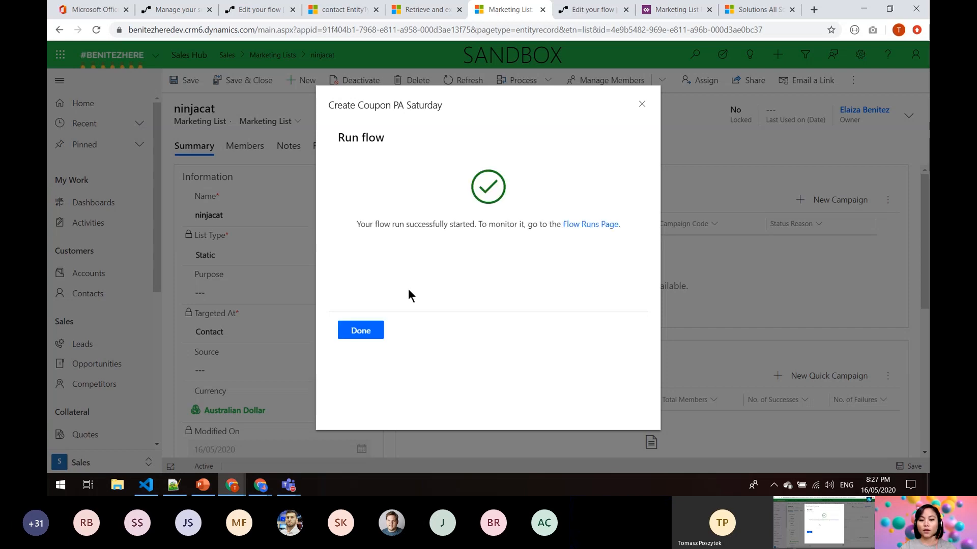
left_click(373, 330)
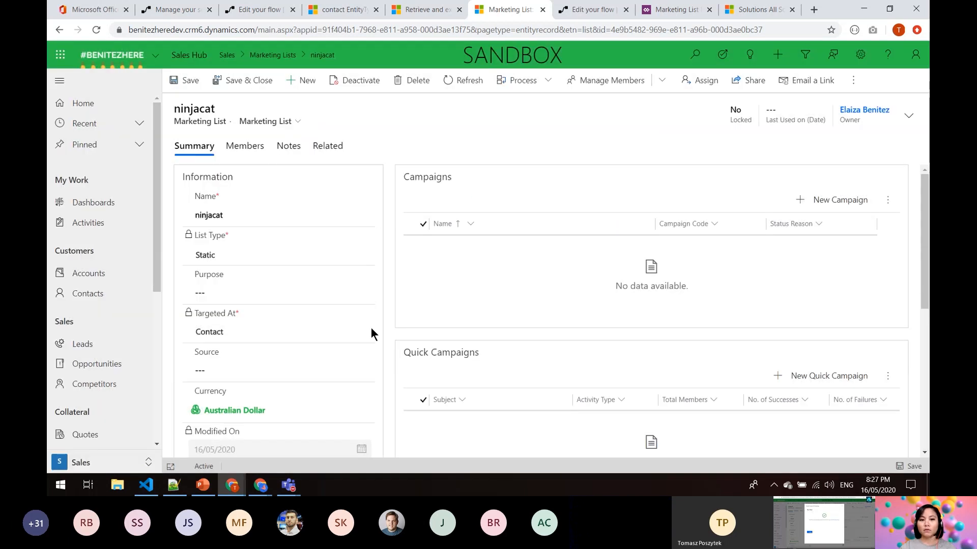
Step: Switch to Power Automate, save the Create Coupon PA Saturday flow and leave the editor for its details page
left_click(265, 10)
left_click(186, 82)
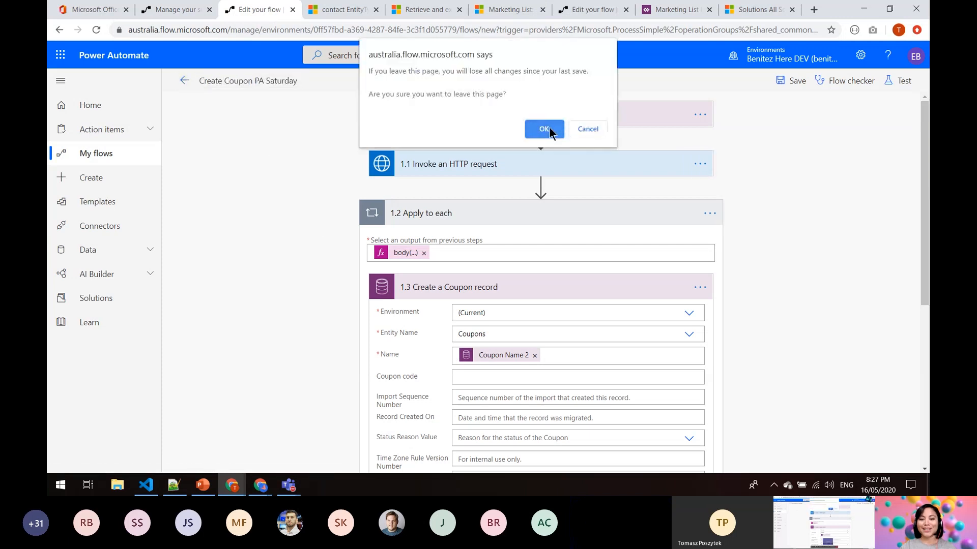
left_click(586, 129)
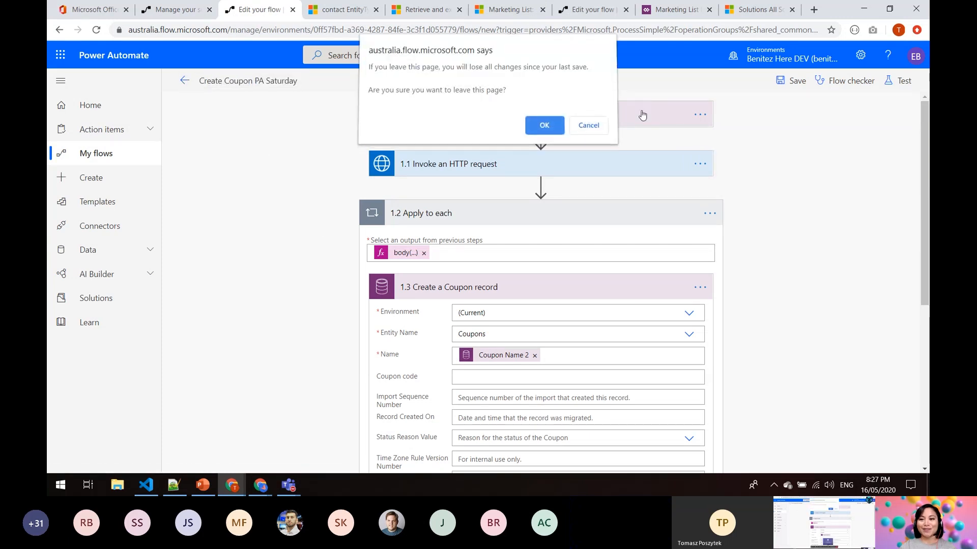
left_click(791, 83)
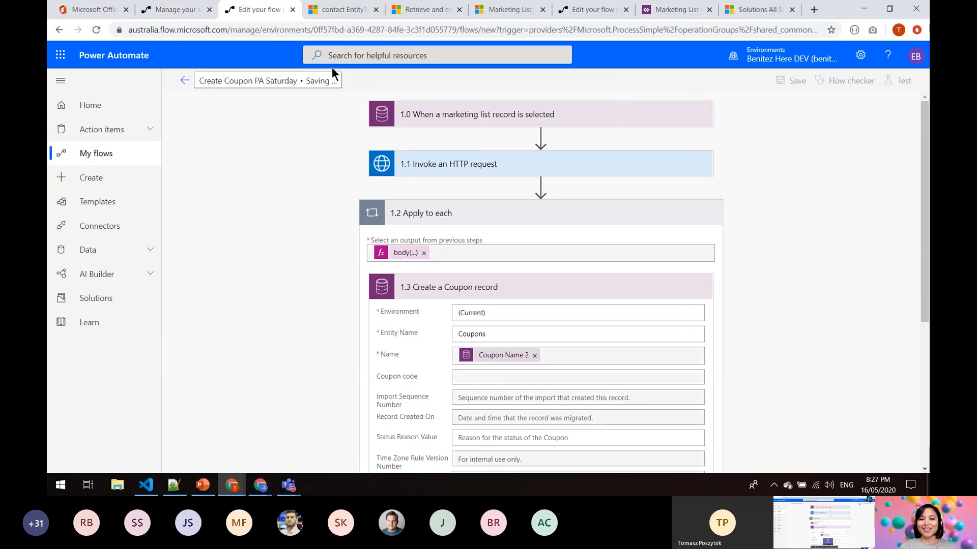
left_click(183, 81)
left_click(538, 130)
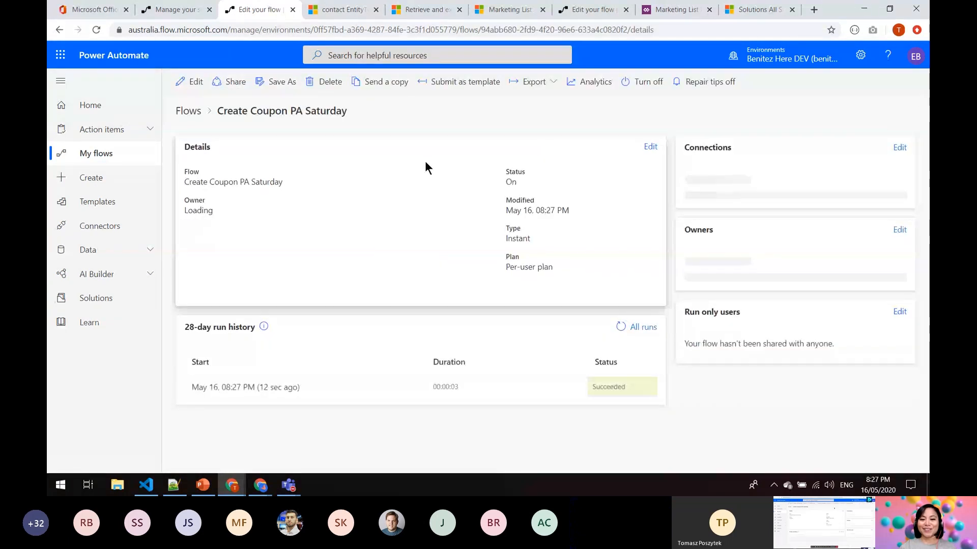
Step: Open the flow's latest run and examine the coupon record inputs and outputs across the Apply to each iterations
left_click(236, 389)
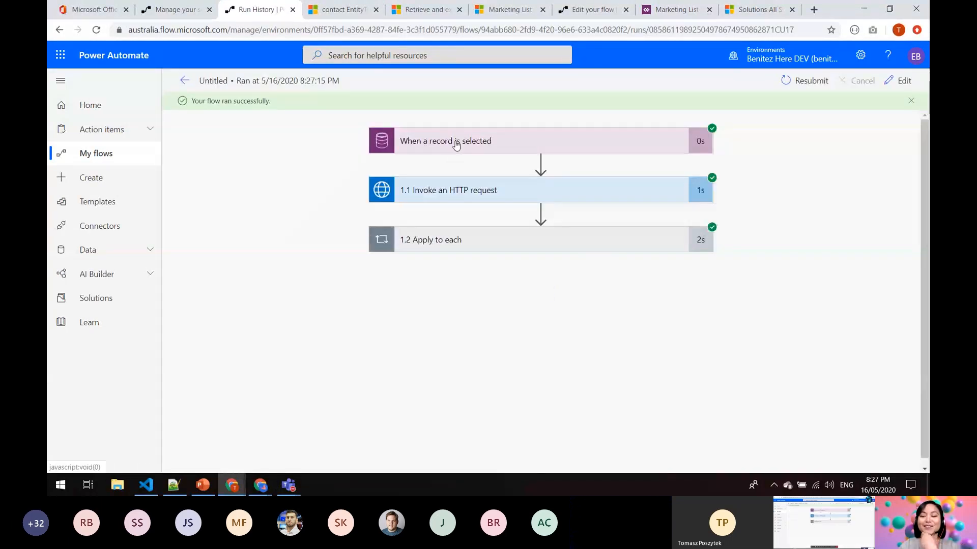
left_click(472, 247)
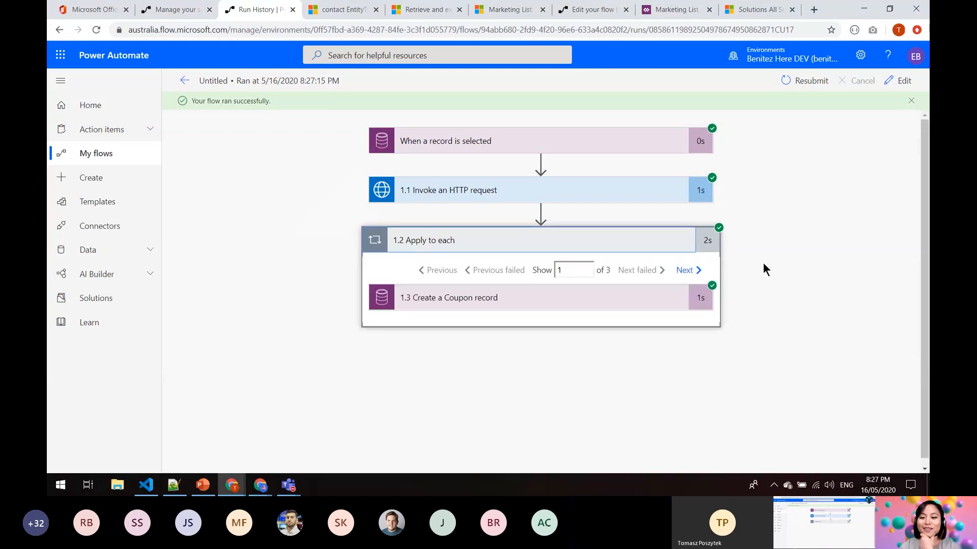
left_click(659, 300)
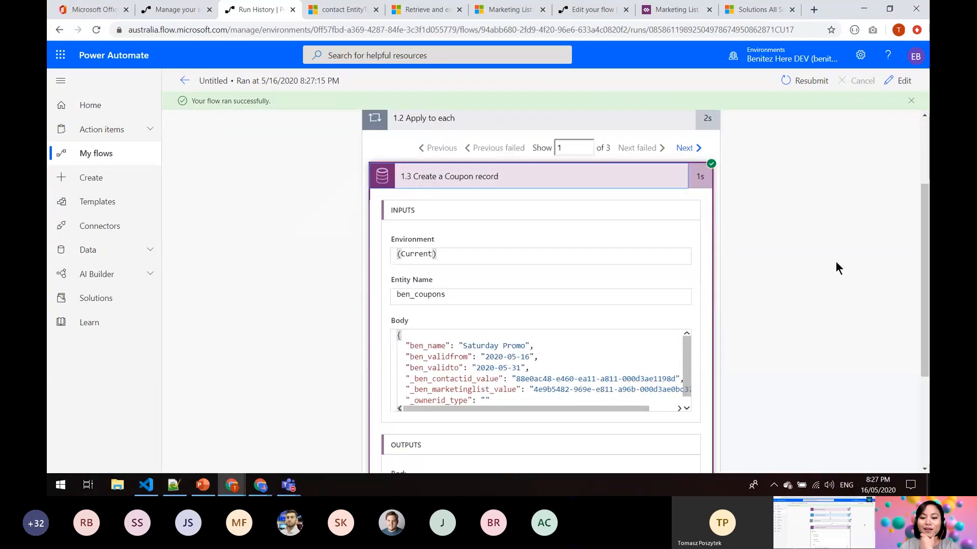
left_click(686, 205)
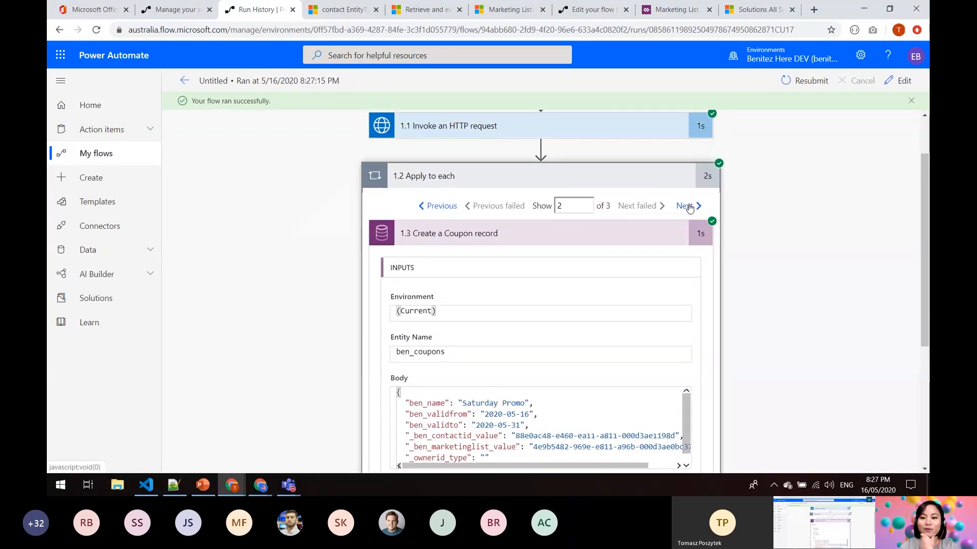
left_click(685, 205)
scroll(823, 203, "down", 6)
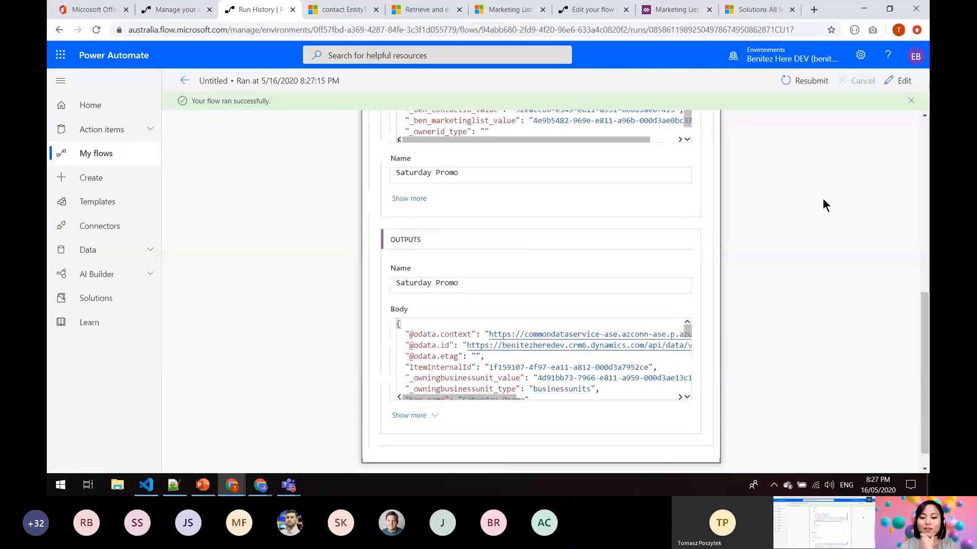
scroll(822, 203, "up", 5)
scroll(822, 198, "up", 1)
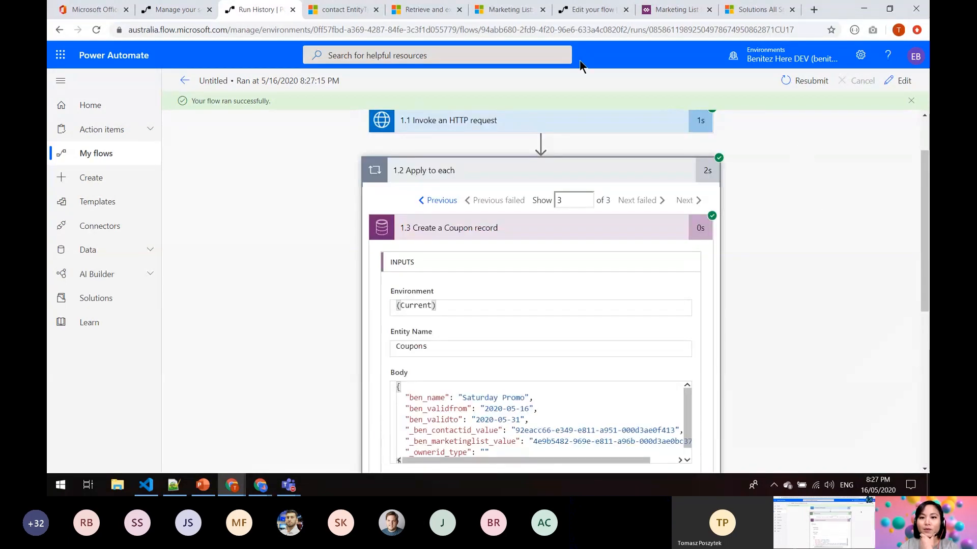
Step: Switch back to the ninjacat record in Dynamics 365 and show its related coupons
left_click(522, 15)
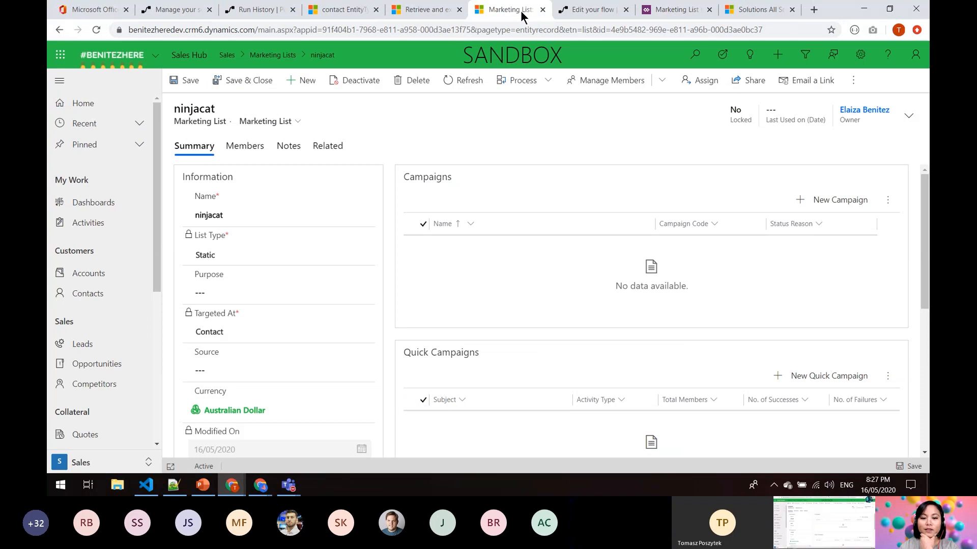
left_click(339, 148)
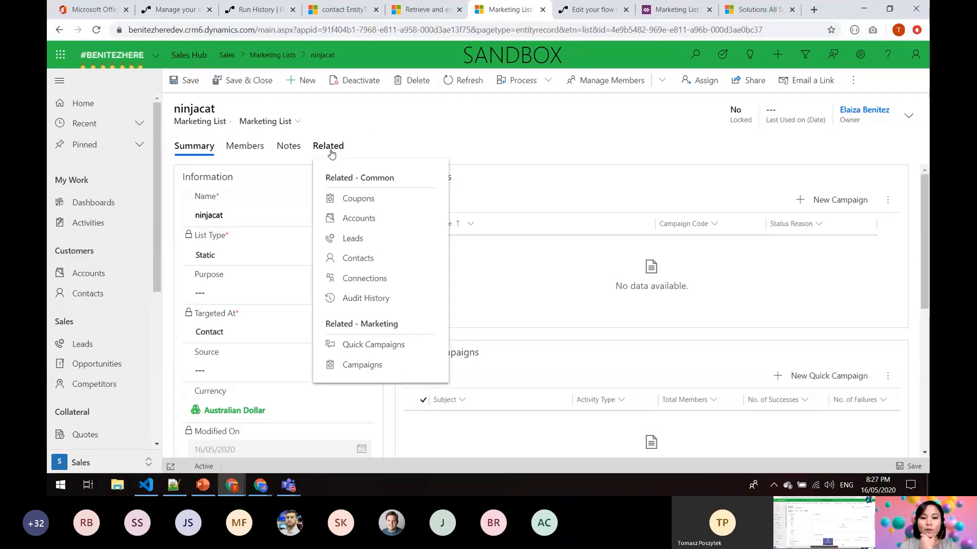
left_click(359, 199)
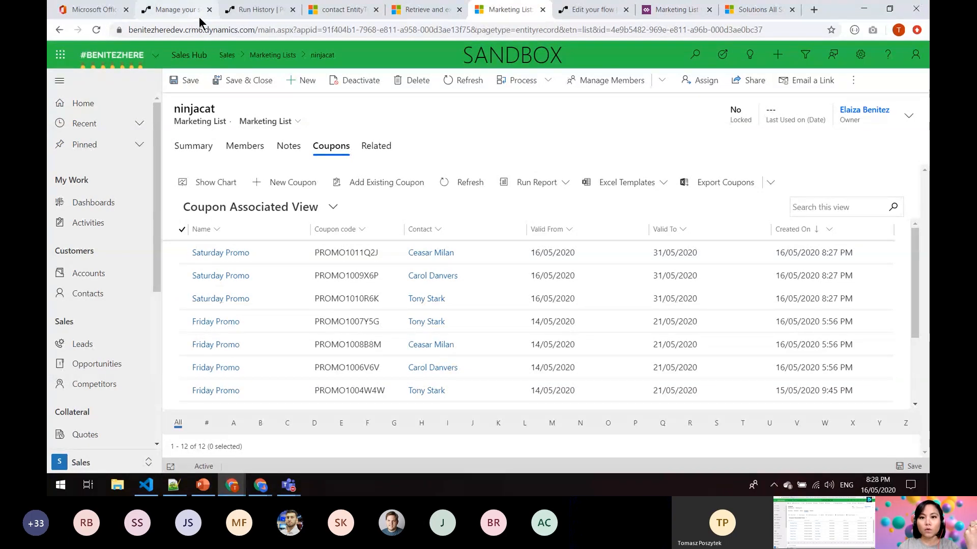
Step: Switch to the Generate Coupon flow and show the marketing list update trigger's details, including its advanced options
left_click(593, 15)
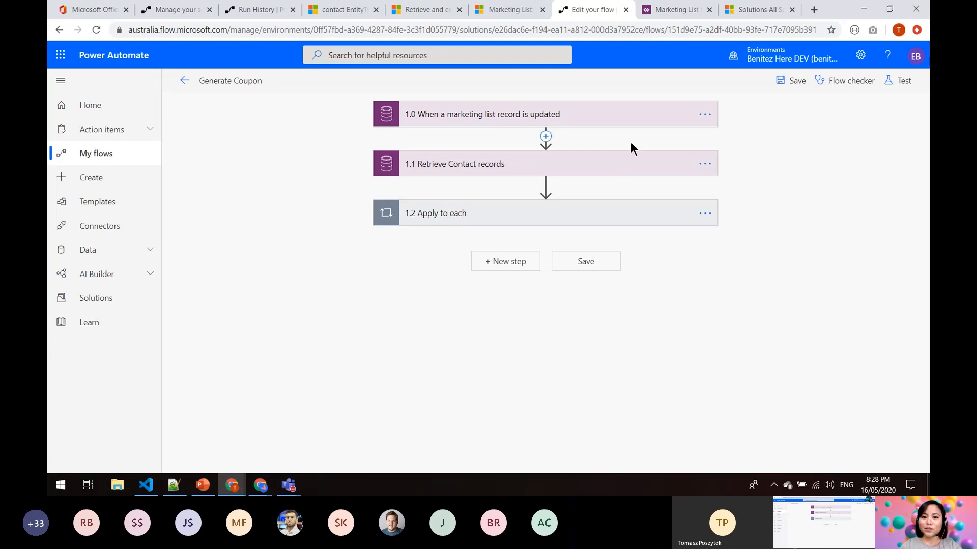
left_click(623, 113)
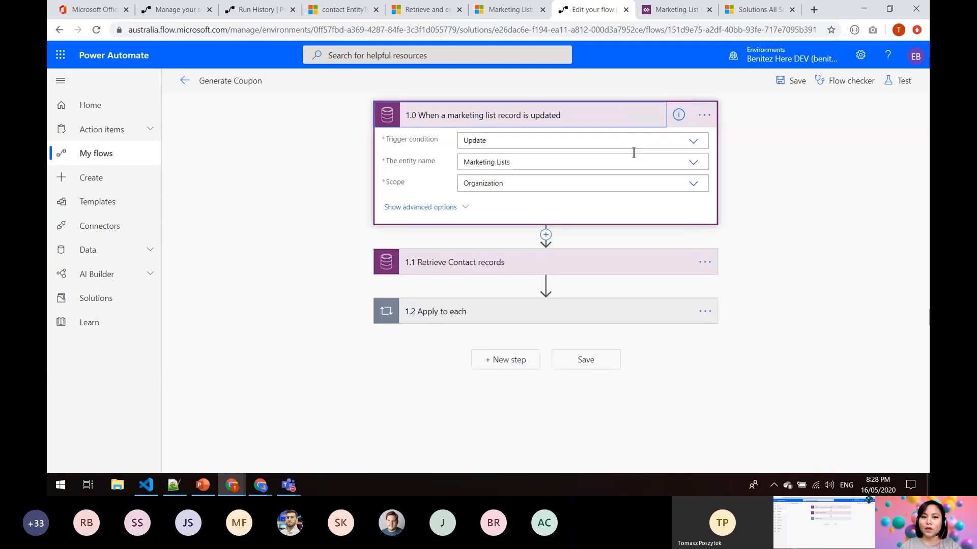
left_click(407, 207)
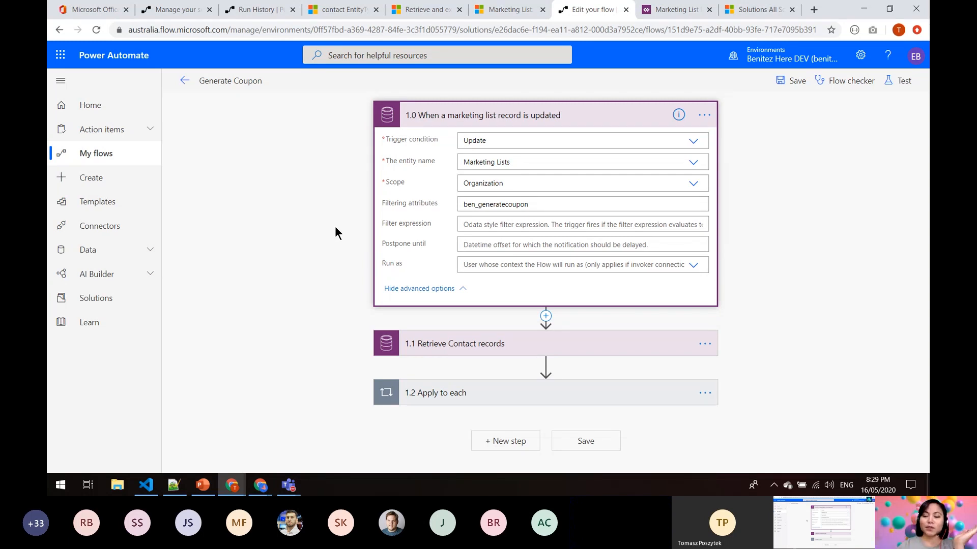
Step: Go back to the ninjacat record, switch it to the Coupon form and show its Generate Coupon fields
left_click(506, 9)
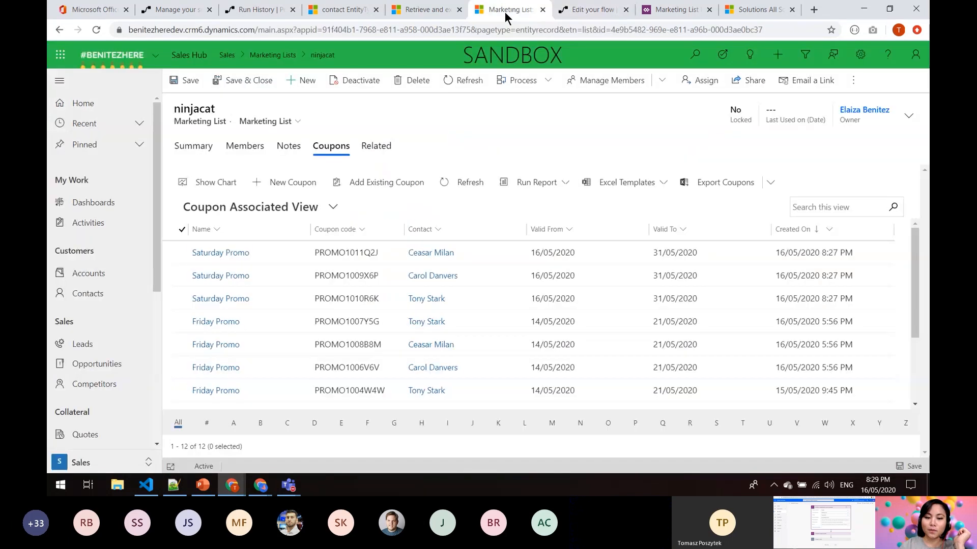
left_click(299, 123)
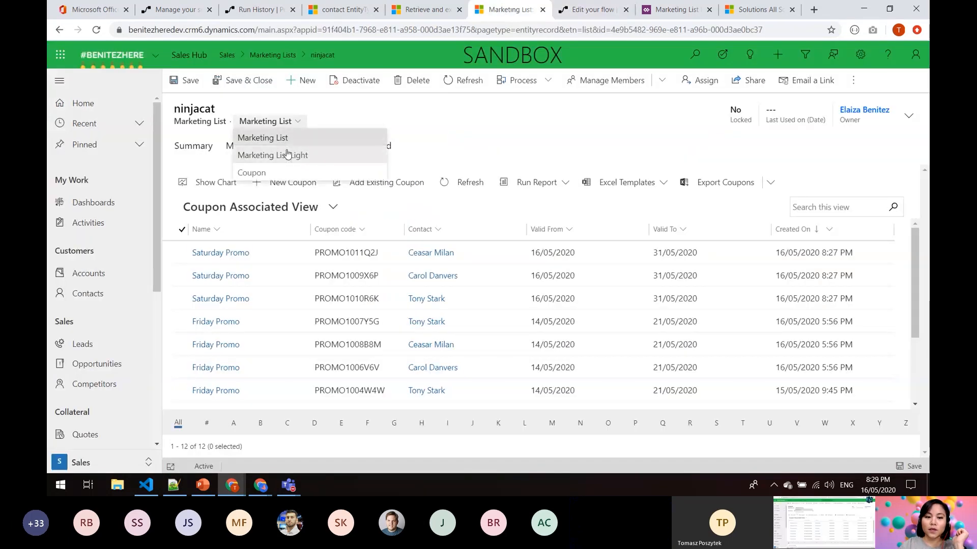
left_click(275, 170)
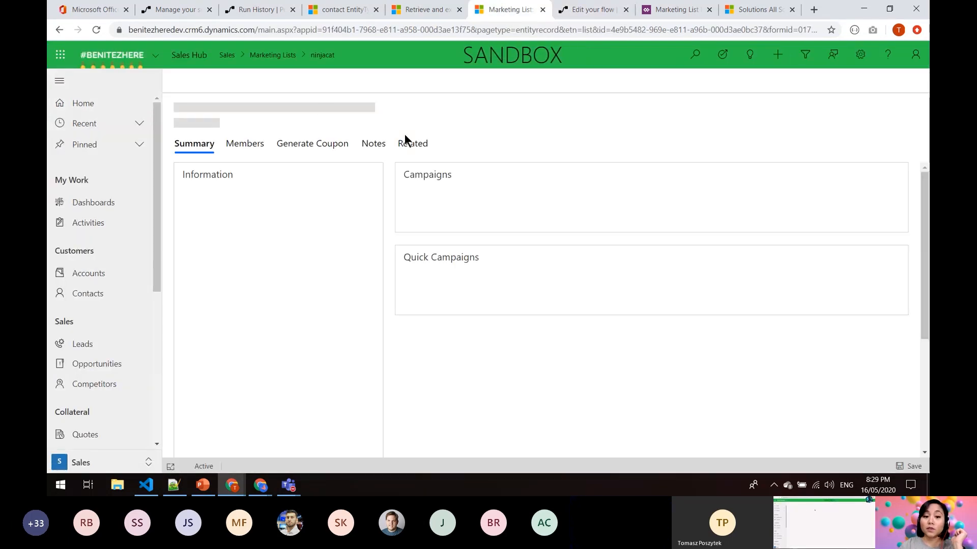
left_click(342, 148)
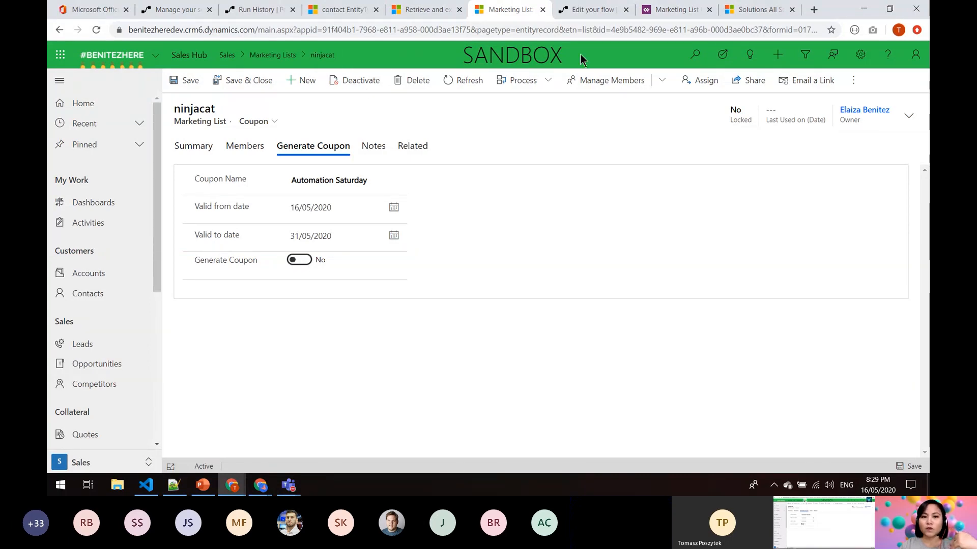
Step: Return to the Generate Coupon flow and examine the Retrieve Contact records action's advanced options and its Fetch XML Query
left_click(601, 12)
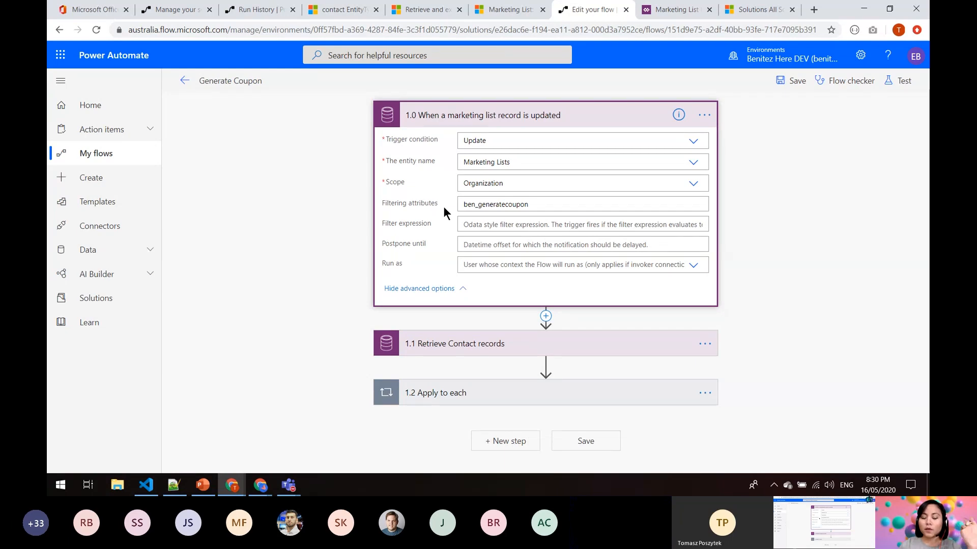
left_click(554, 342)
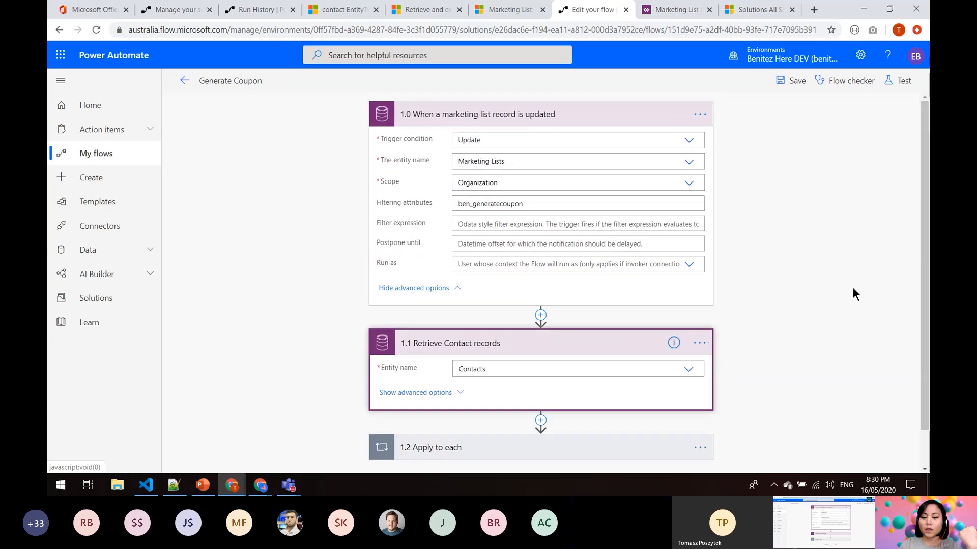
scroll(478, 374, "down", 1)
left_click(465, 353)
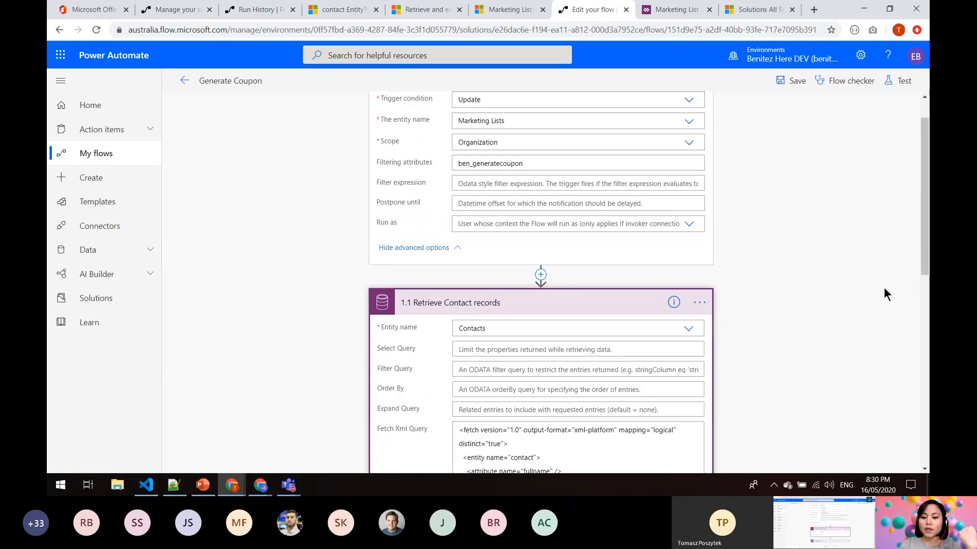
scroll(881, 293, "down", 5)
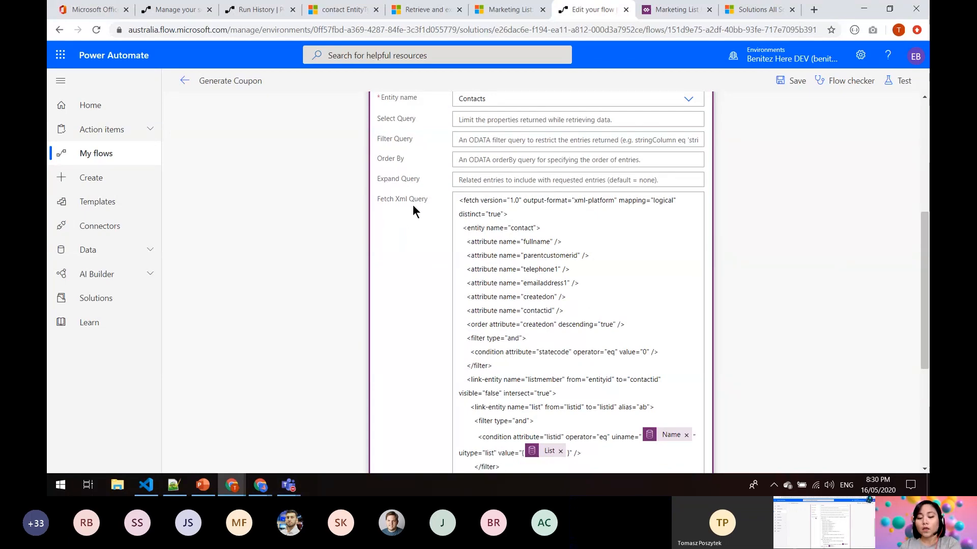
scroll(413, 205, "down", 1)
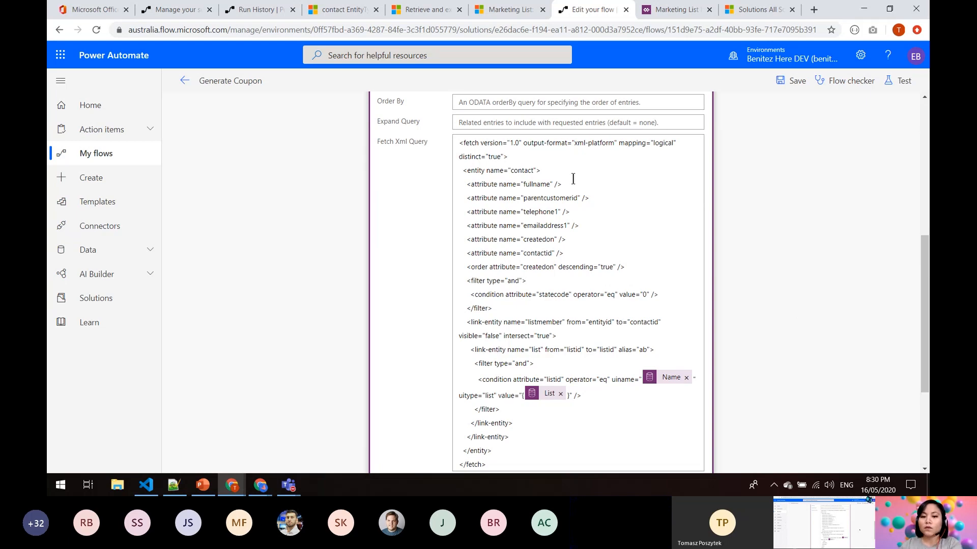
scroll(424, 160, "up", 3)
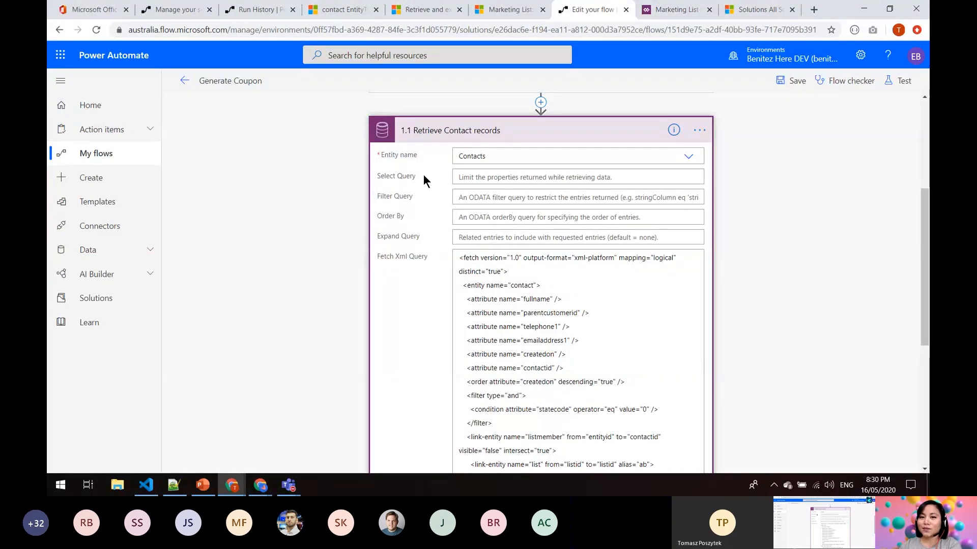
scroll(516, 271, "down", 3)
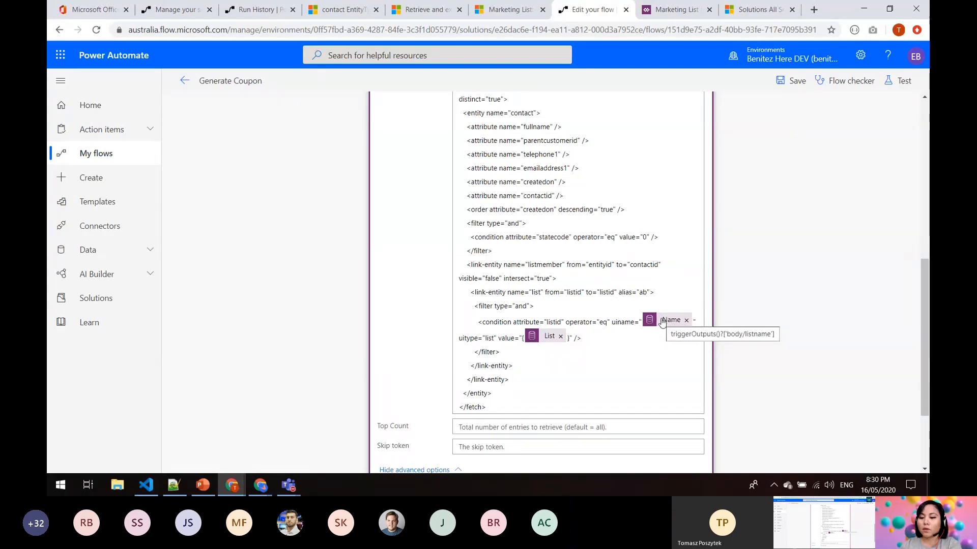
scroll(550, 343, "down", 3)
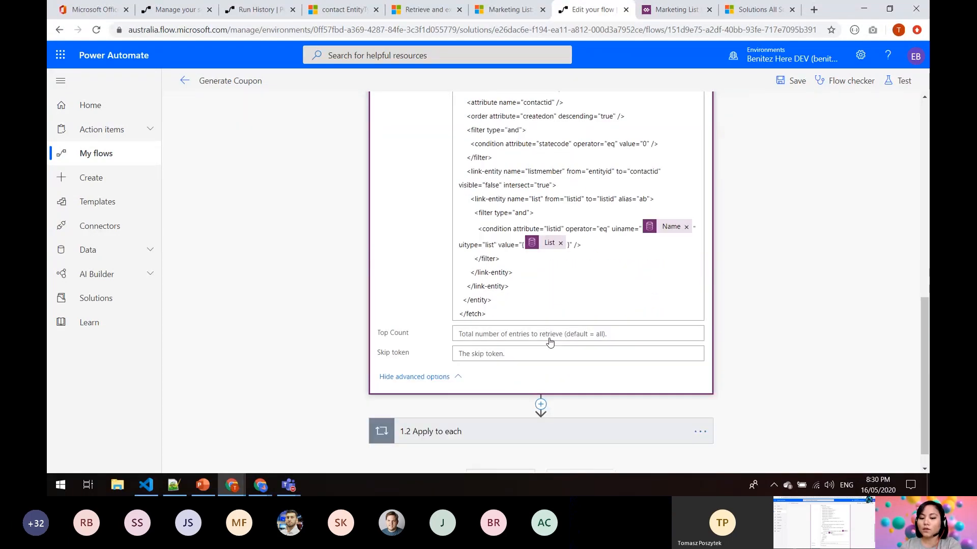
Step: Expand the Apply to each loop and its Create a new Coupon record action, and examine all field mappings including the Contact reference
left_click(476, 406)
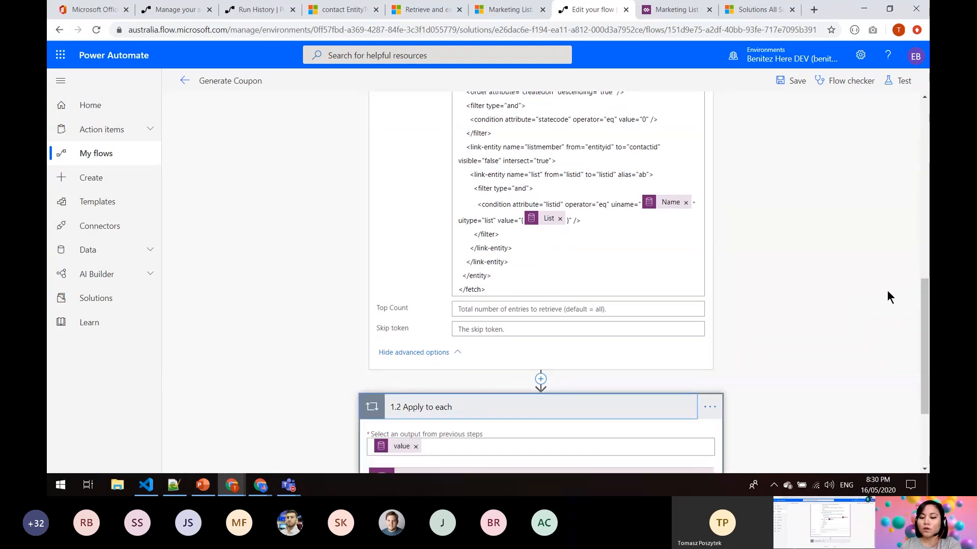
scroll(865, 301, "down", 3)
scroll(854, 300, "down", 1)
left_click(533, 342)
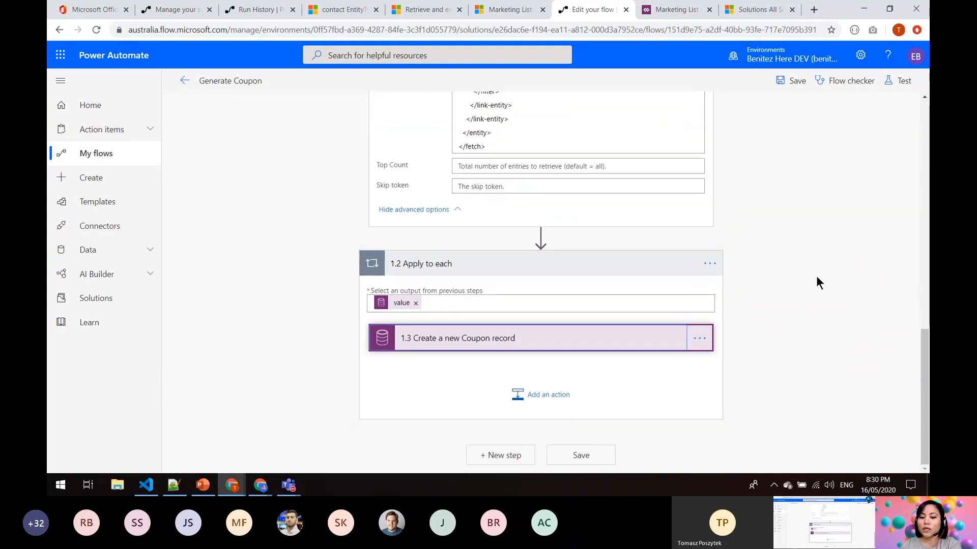
scroll(818, 275, "down", 2)
left_click(451, 332)
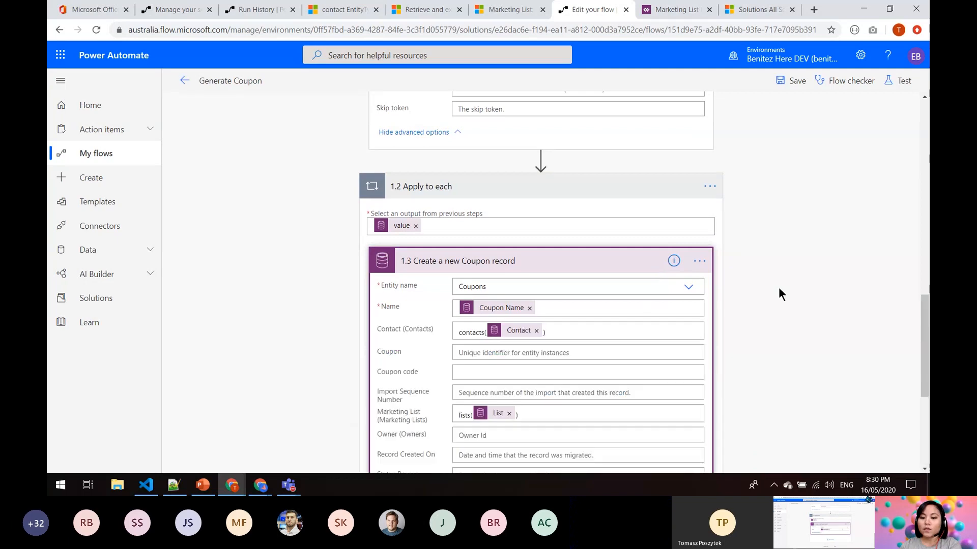
scroll(779, 288, "down", 3)
scroll(778, 288, "down", 2)
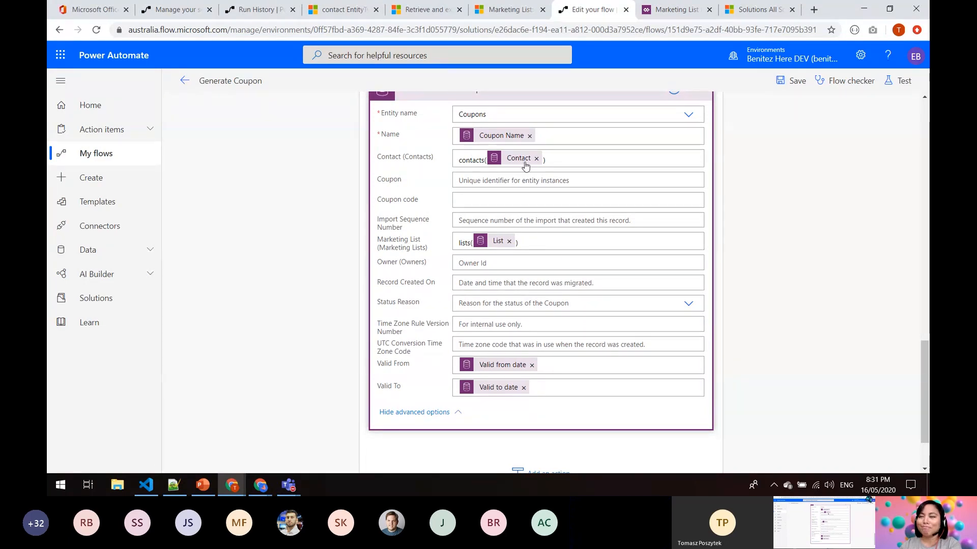
mouse_move(523, 162)
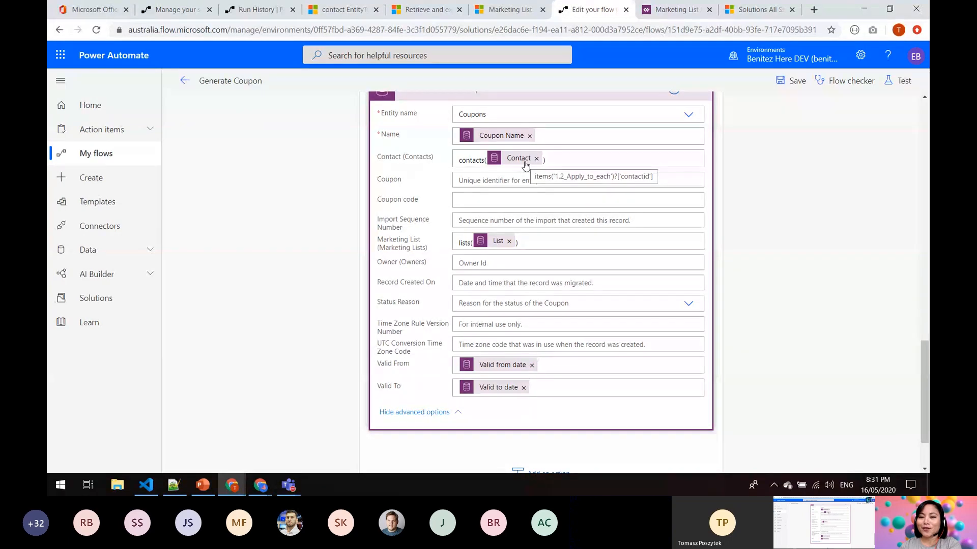
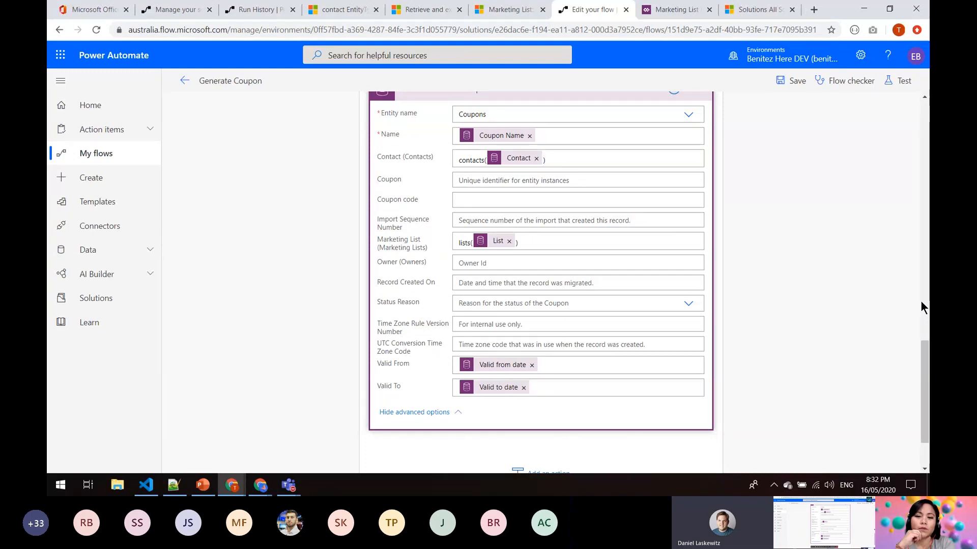
Step: Go back up the flow to the Retrieve Contact records action and review its Fetch XML Query again
scroll(850, 299, "up", 2)
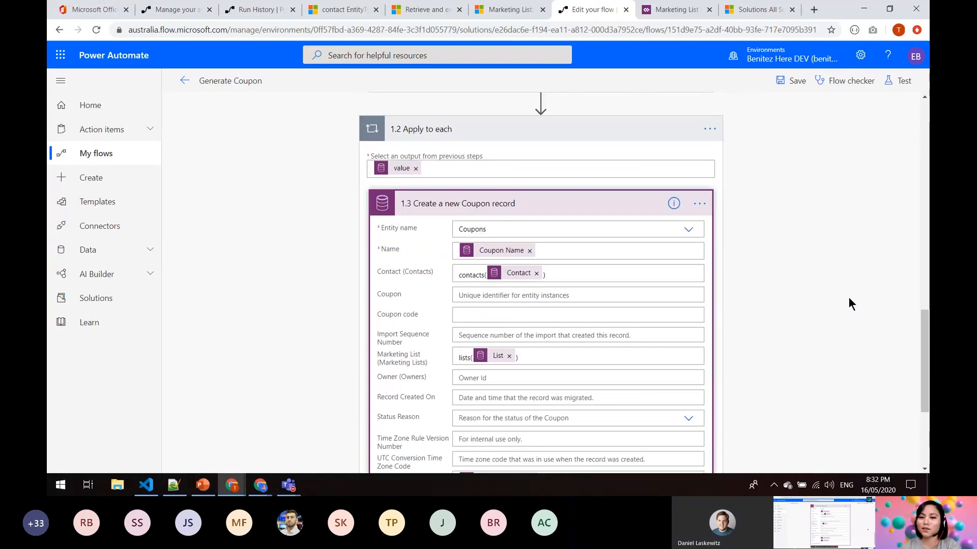
scroll(847, 287, "up", 3)
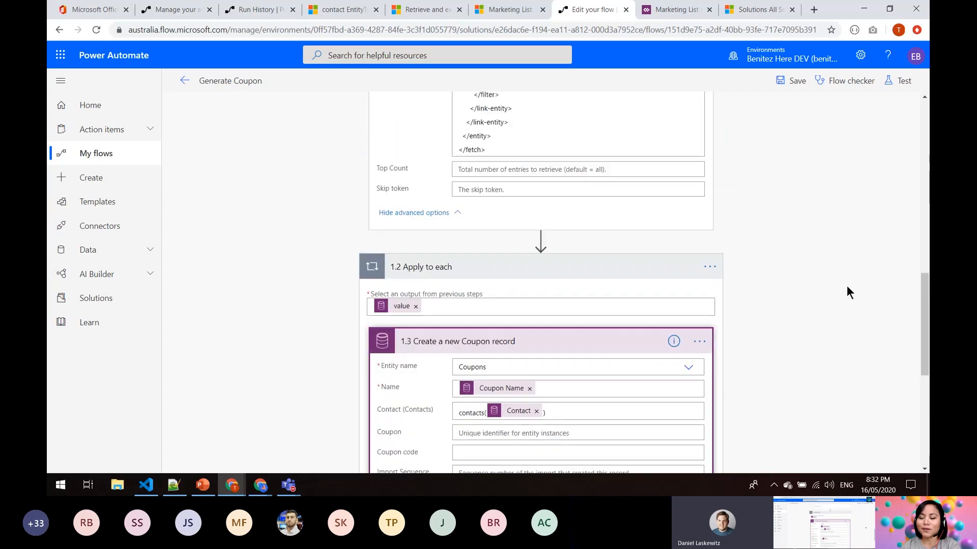
scroll(847, 293, "up", 4)
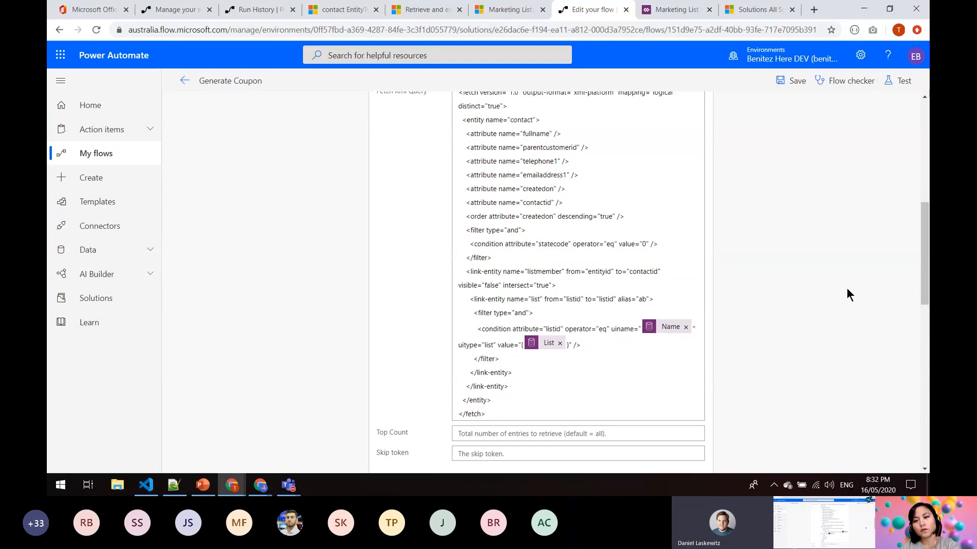
scroll(847, 288, "up", 3)
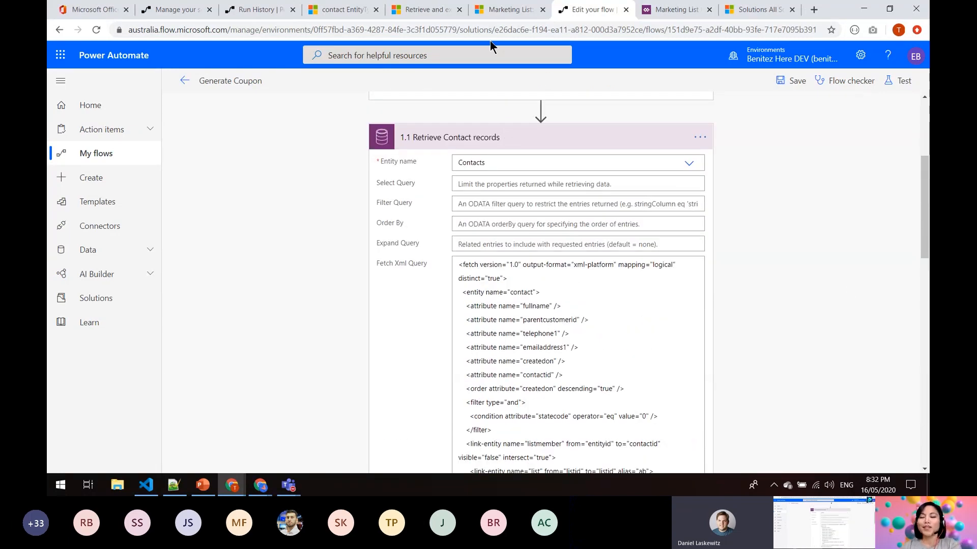
Step: Open the Create Coupon PA Saturday flow for editing from its run history and highlight the host name in the HTTP request's URL
left_click(255, 14)
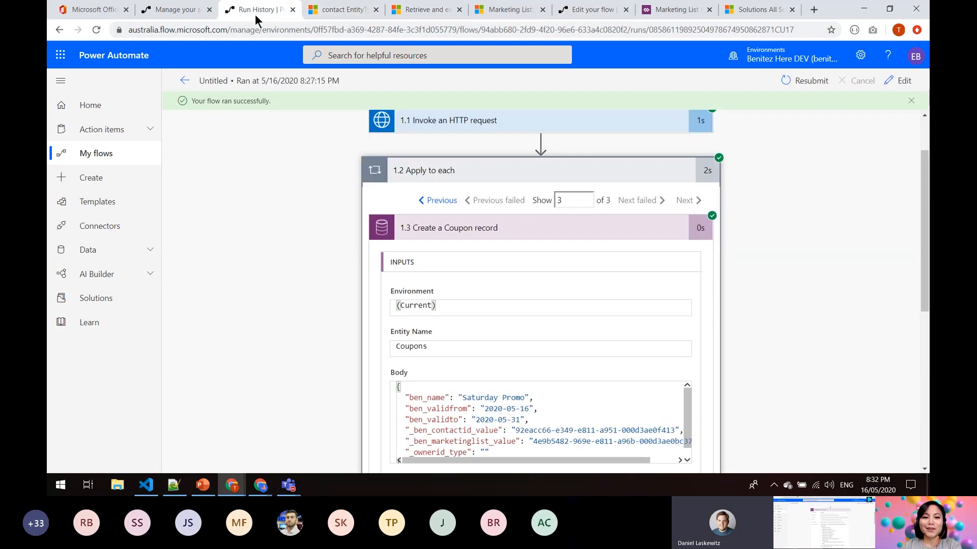
left_click(900, 80)
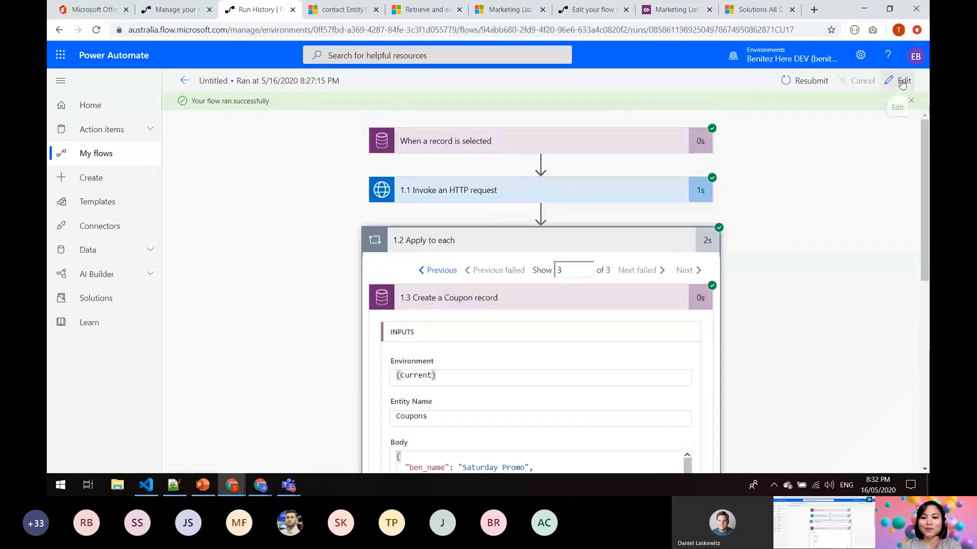
left_click(479, 167)
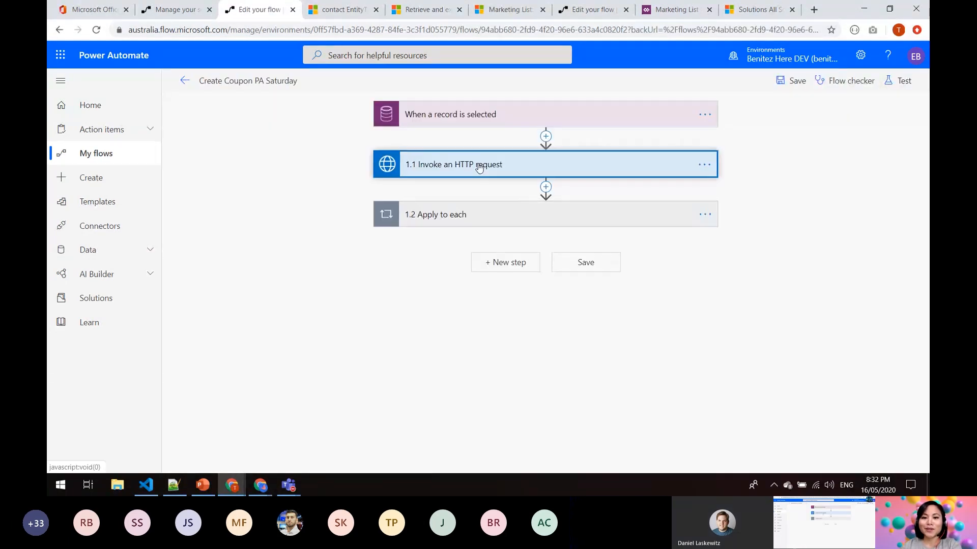
left_click_drag(481, 216, 589, 211)
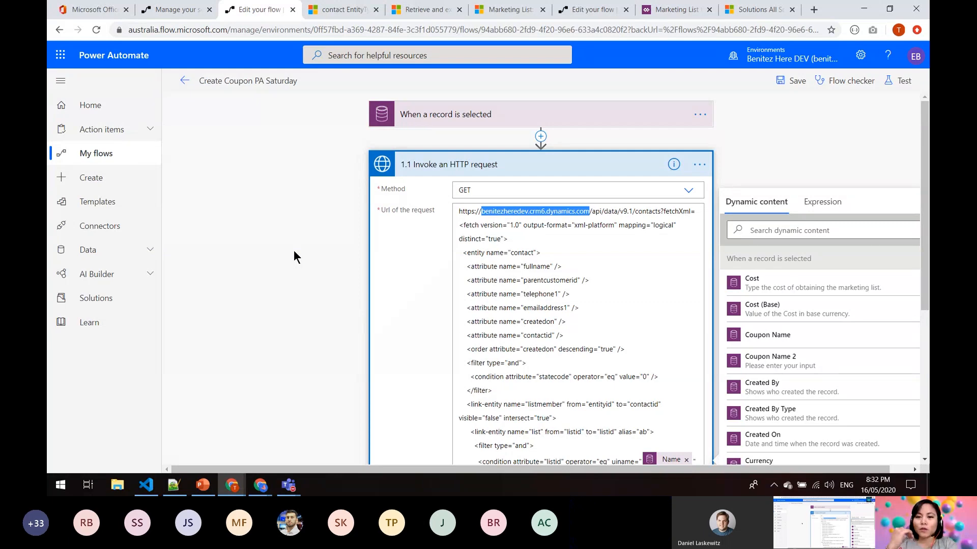
Step: Insert a Common Data Service List records action between the record-selected trigger and the Invoke an HTTP request action
left_click(541, 136)
left_click(519, 153)
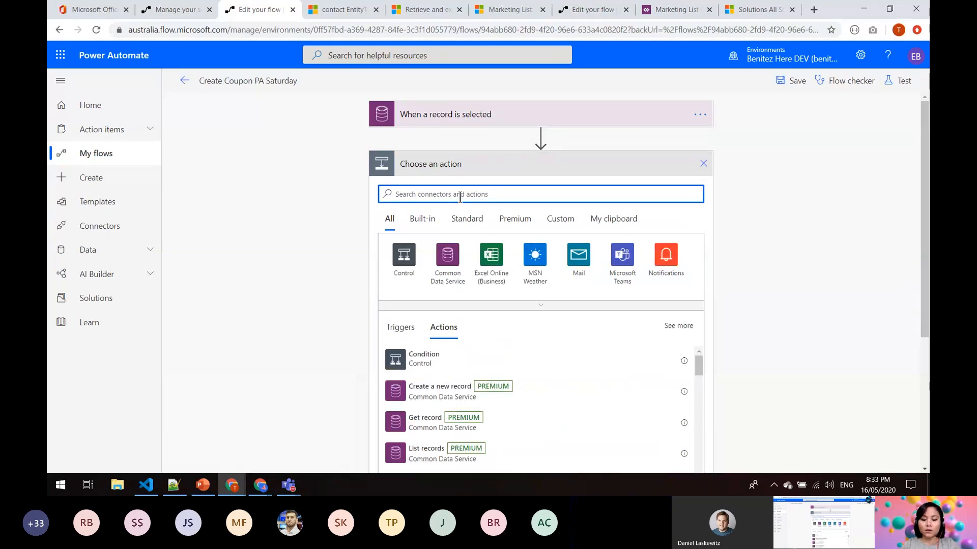
type("Co")
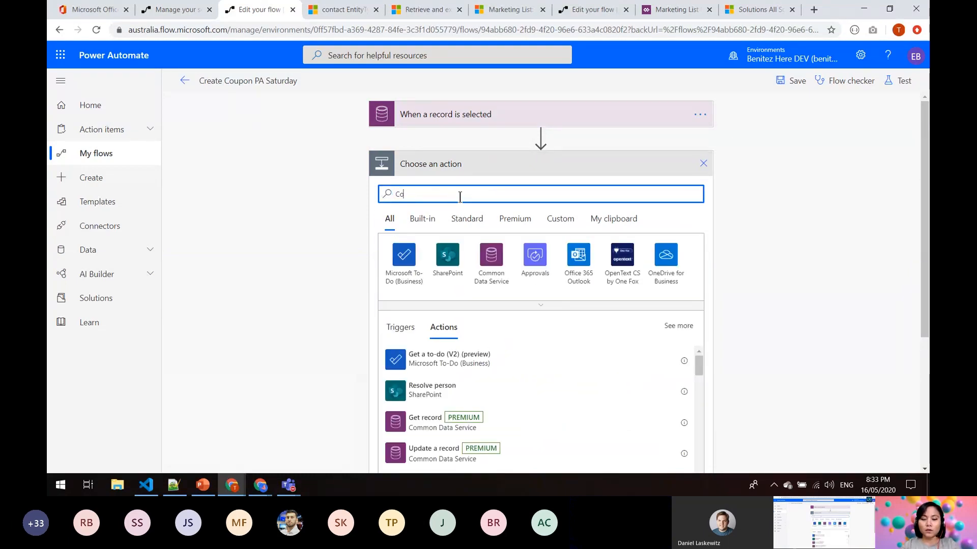
key("BackSpace")
key("BackSpace")
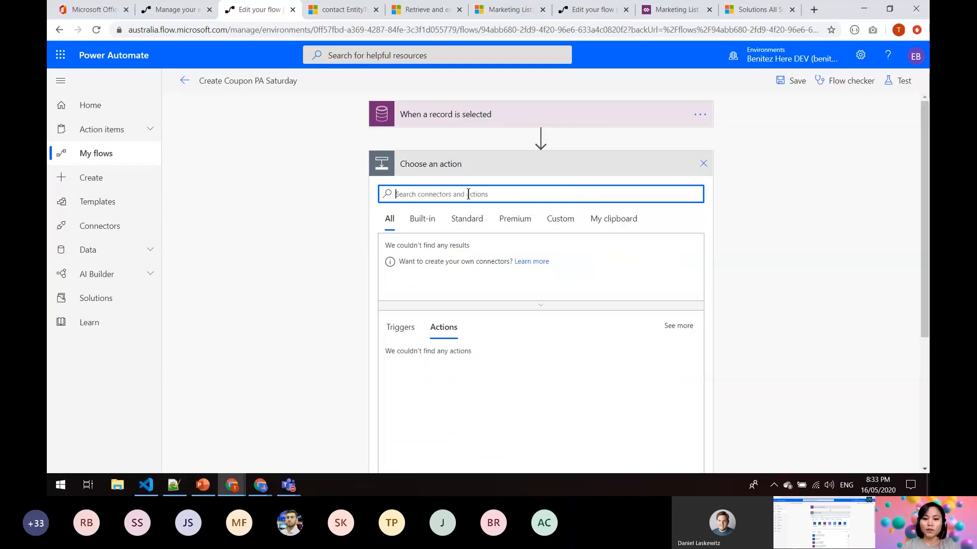
type("List")
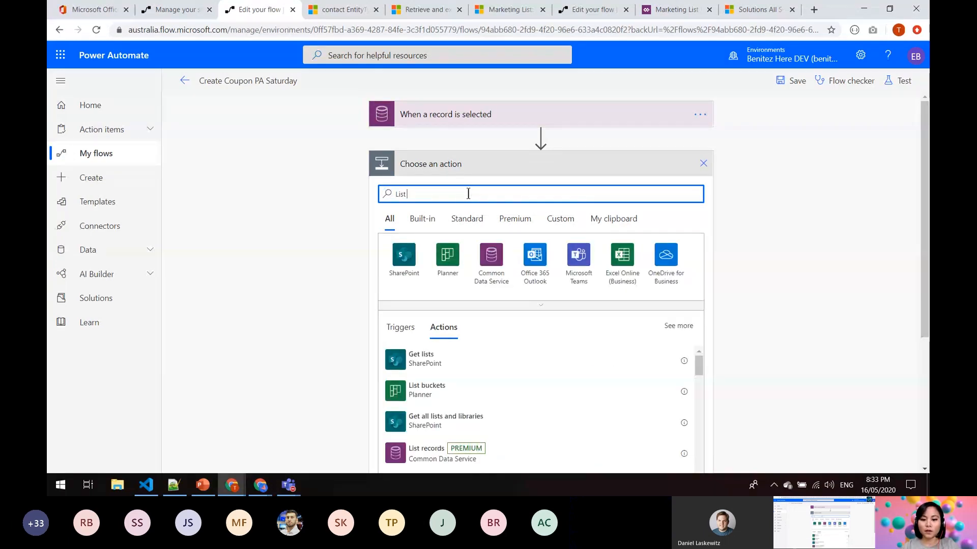
left_click(430, 454)
Step: Set the List records environment to (Current) and search the entity names for "model"
left_click(571, 192)
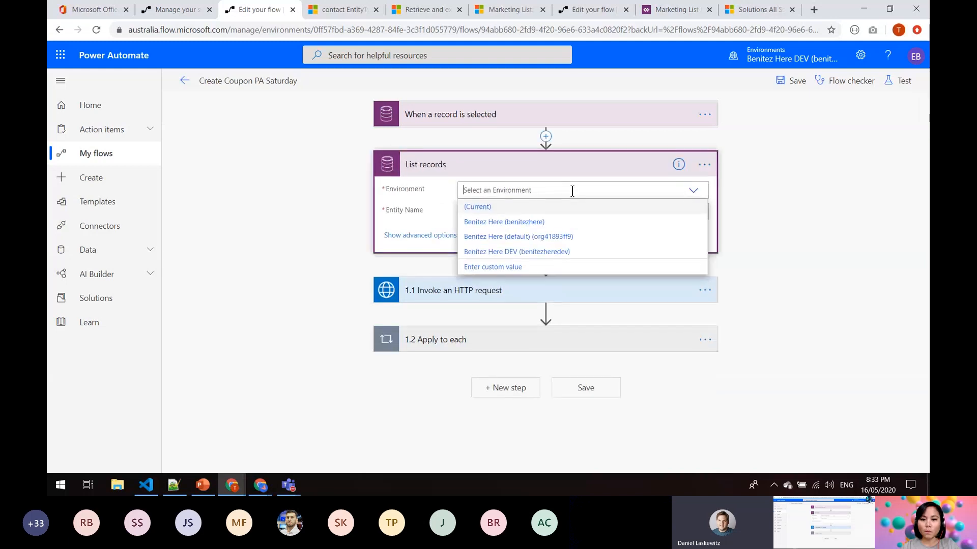
left_click(512, 208)
type("mo")
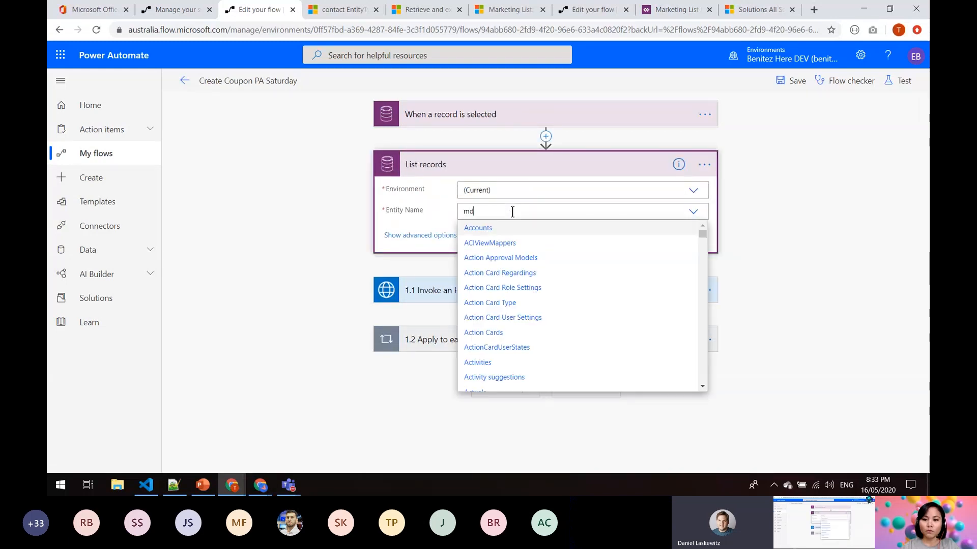
type("de")
key("BackSpace")
key("BackSpace")
type("odel")
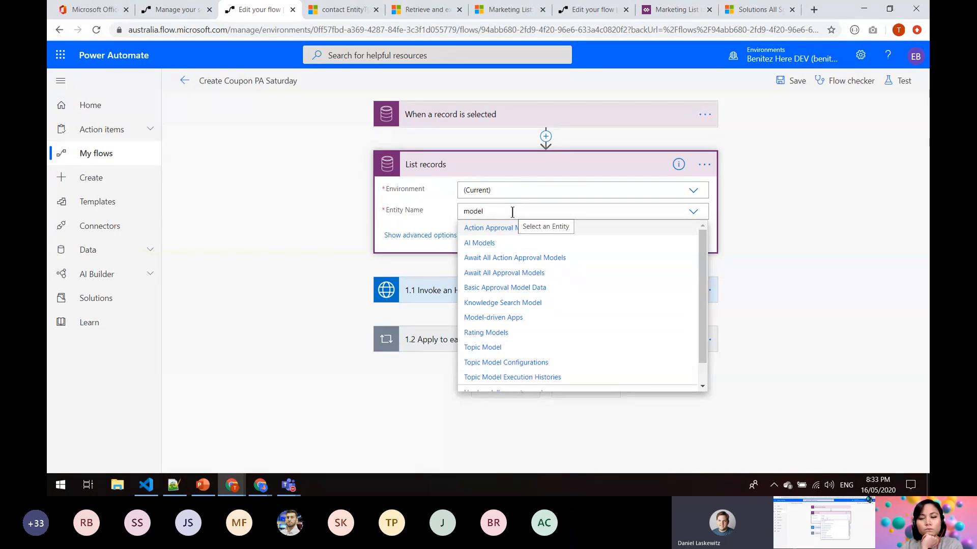
Step: Expand the record-selected trigger and highlight the number at the end of its Coupon Name 2 input
left_click(510, 118)
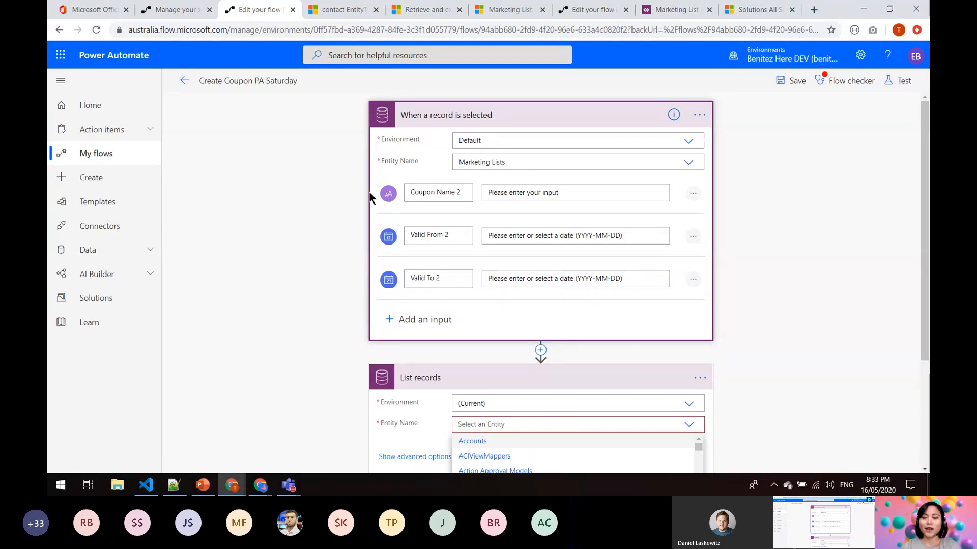
left_click(462, 191)
double_click(459, 191)
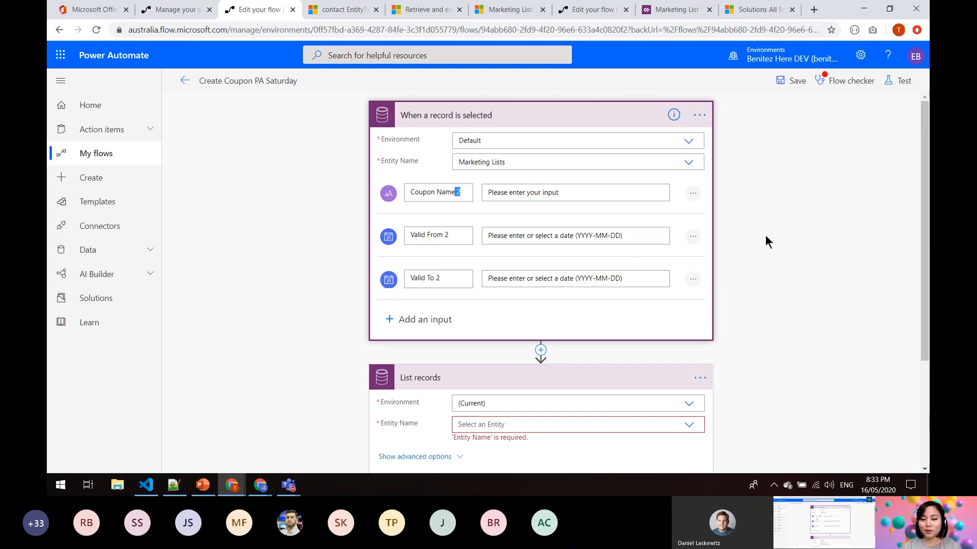
Step: Expand the Apply to each loop and its Create a Coupon record action, including the advanced options
scroll(763, 250, "down", 3)
left_click(436, 407)
scroll(786, 329, "down", 3)
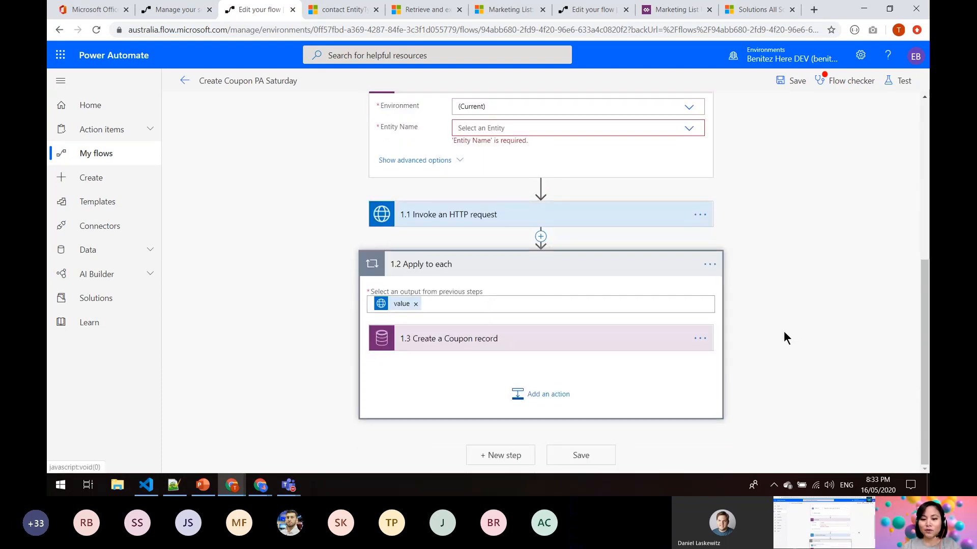
left_click(464, 338)
scroll(792, 282, "down", 2)
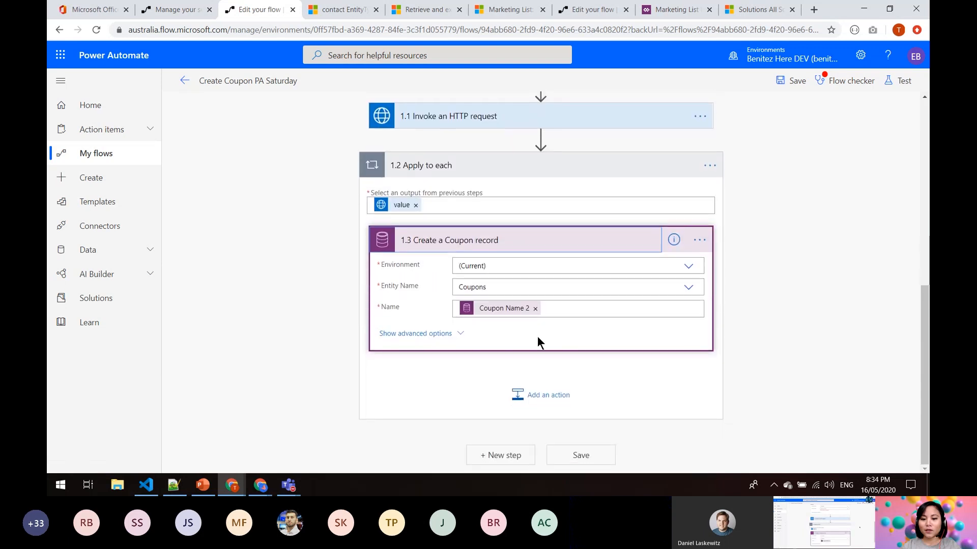
left_click(463, 334)
Step: Remove the Coupon Name 2 value from the coupon record's Name field and search the dynamic content for "Coupon"
left_click(535, 309)
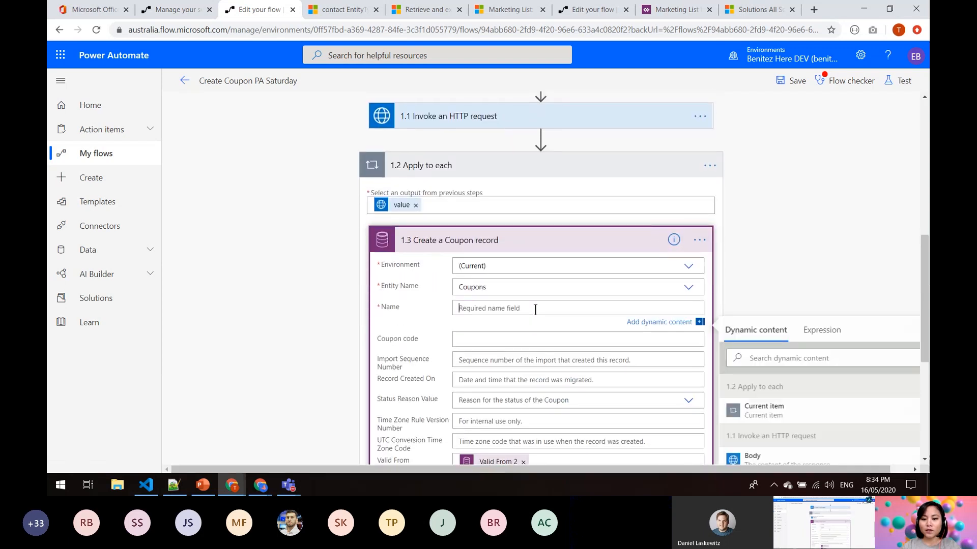
left_click(747, 358)
type("Coupon")
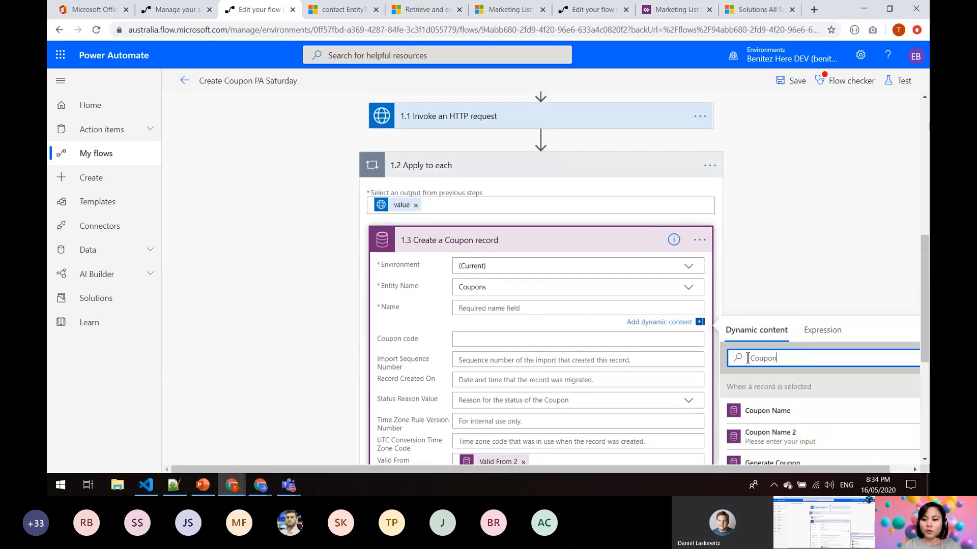
scroll(781, 338, "down", 1)
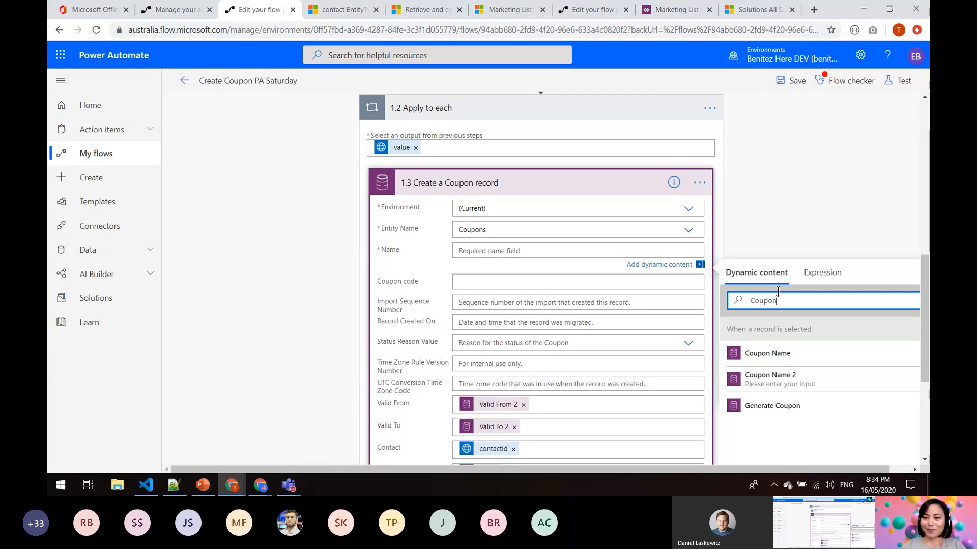
left_click_drag(776, 301, 734, 302)
key("BackSpace")
left_click(800, 209)
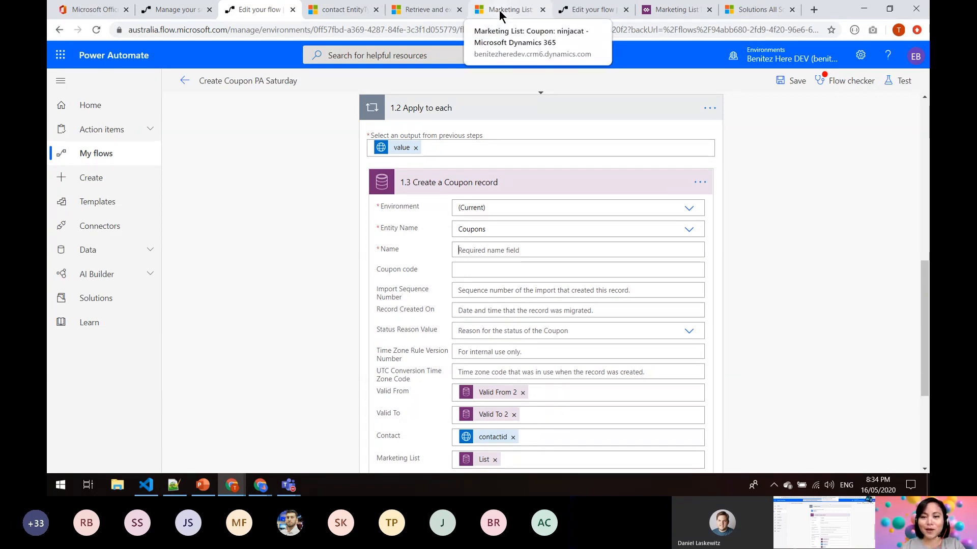
Step: On the ninjacat marketing list in Dynamics 365, set Generate Coupon to Yes and save the record
left_click(499, 10)
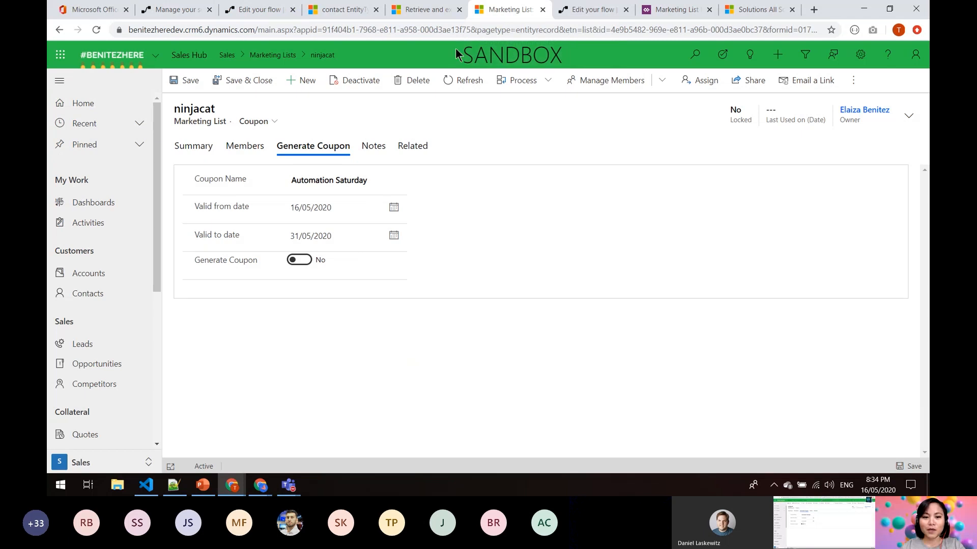
left_click(304, 265)
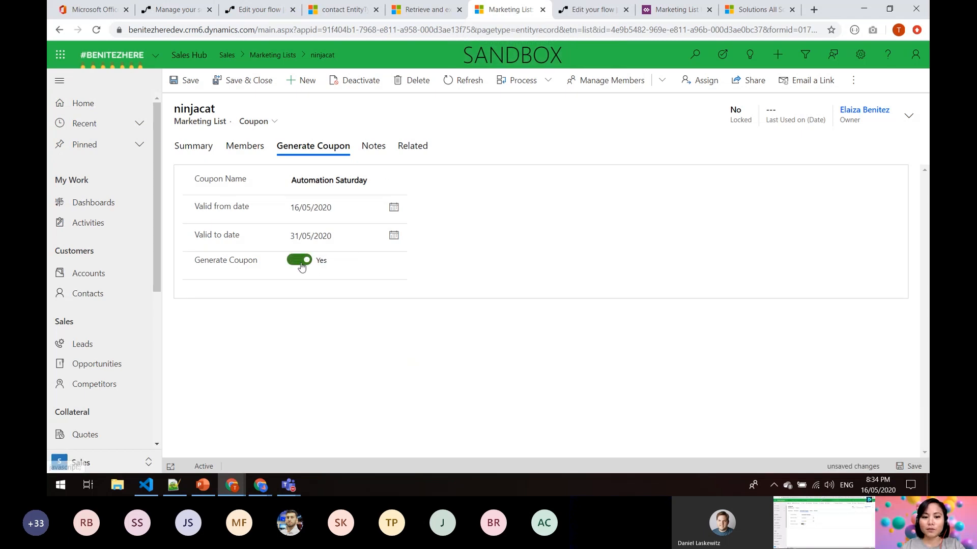
left_click(911, 466)
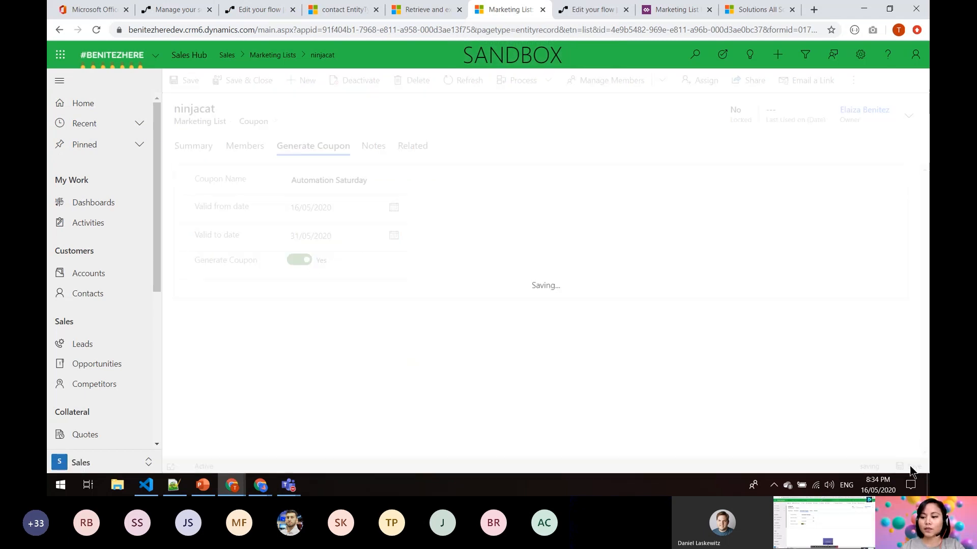
Step: Open the newest run of the Generate Coupon flow and inspect the Create a new Coupon record action inside its loop
left_click(593, 11)
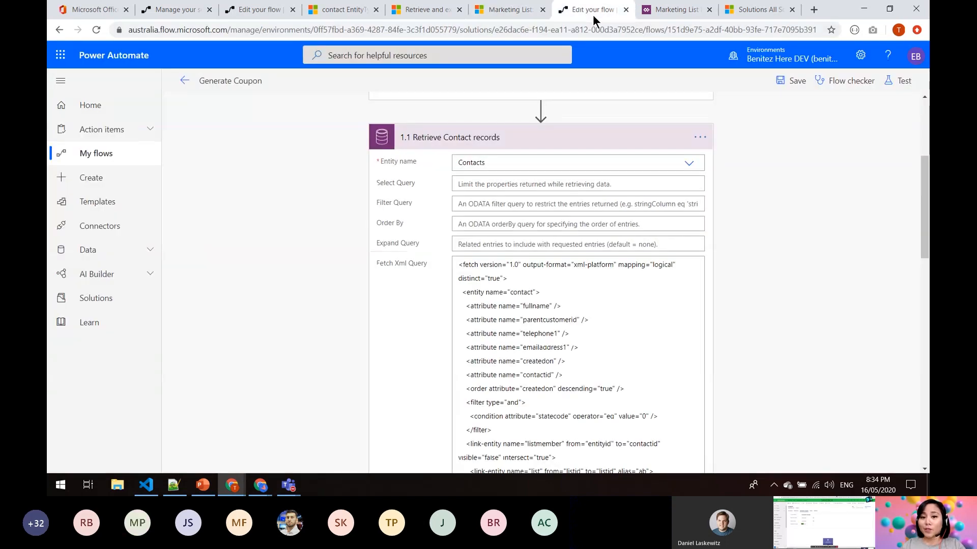
left_click(185, 80)
left_click(542, 129)
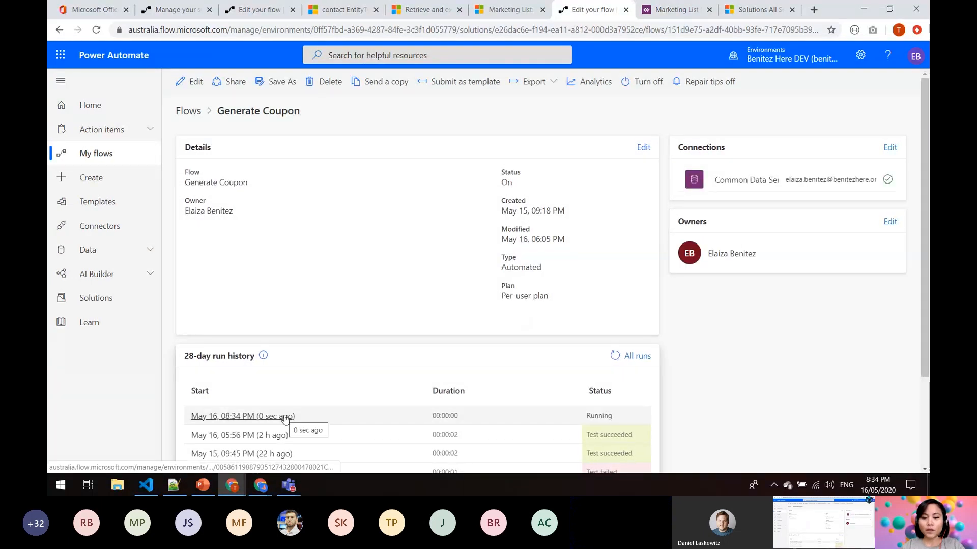
left_click(300, 417)
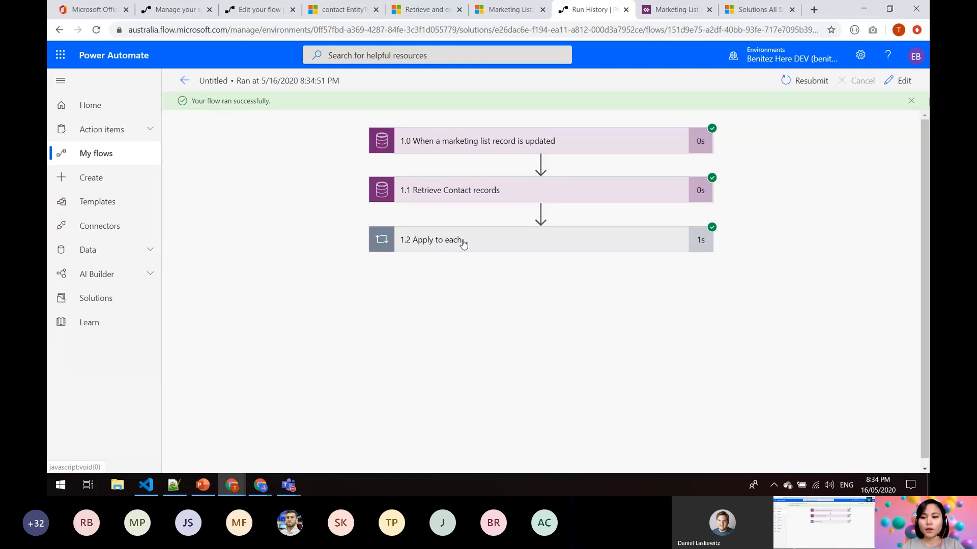
left_click(464, 243)
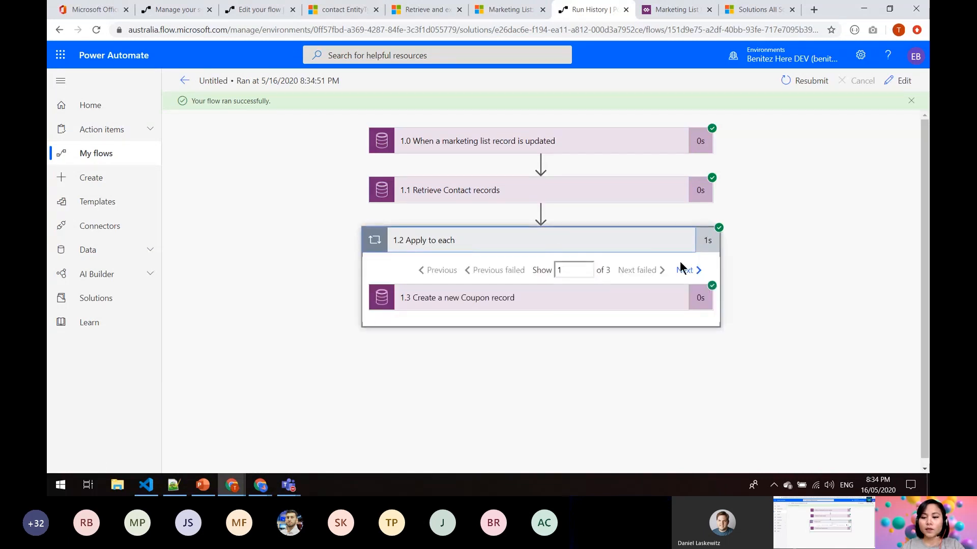
left_click(667, 297)
scroll(743, 265, "down", 1)
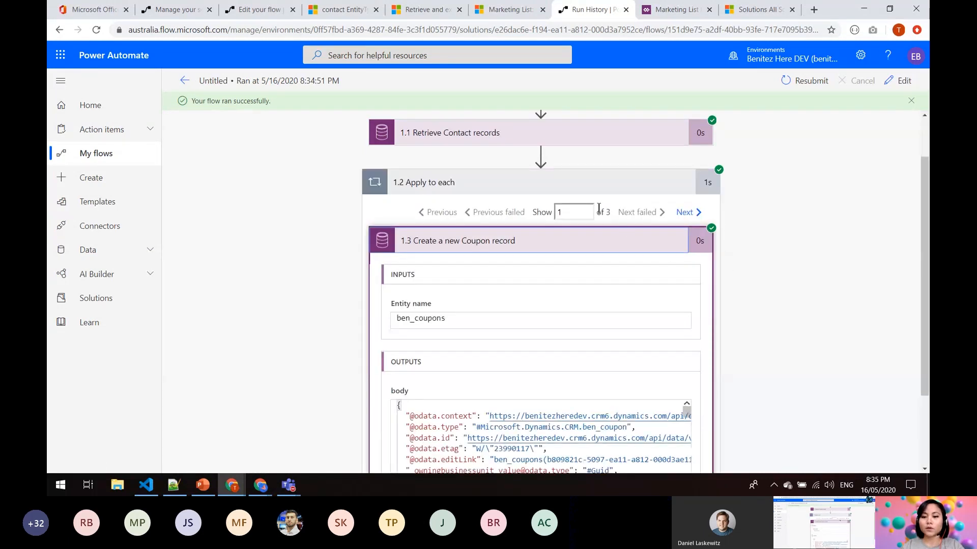
Step: Show the coupons related to the ninjacat marketing list and deny the incoming screen control request
left_click(517, 16)
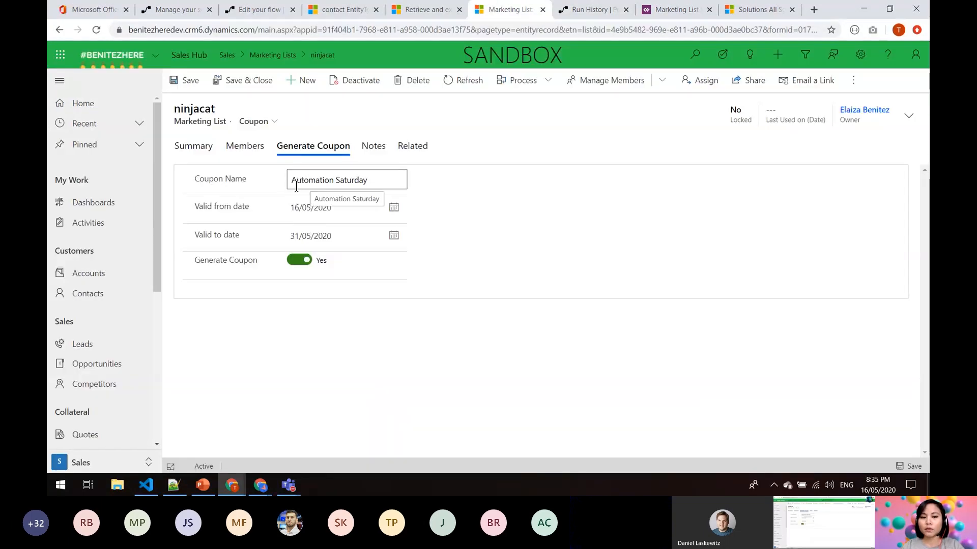
left_click(413, 147)
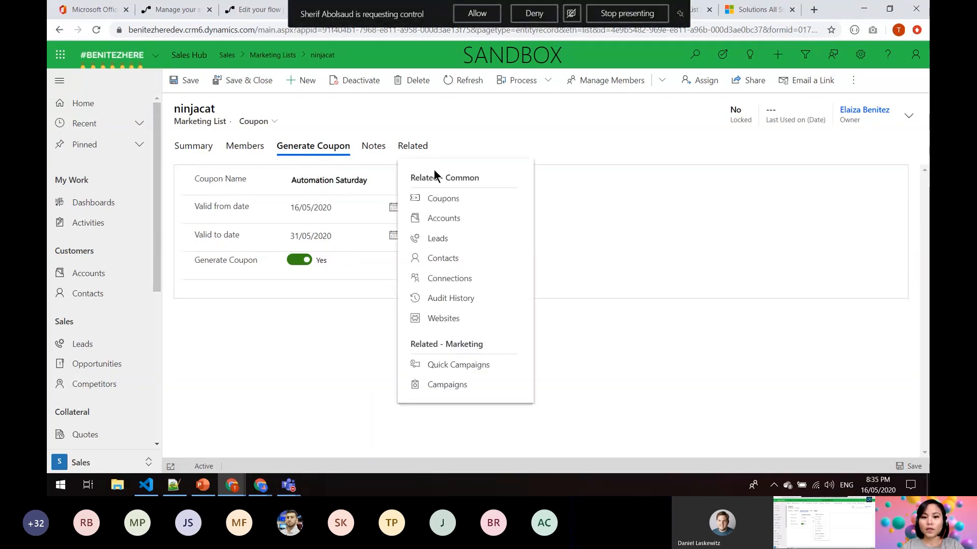
left_click(438, 202)
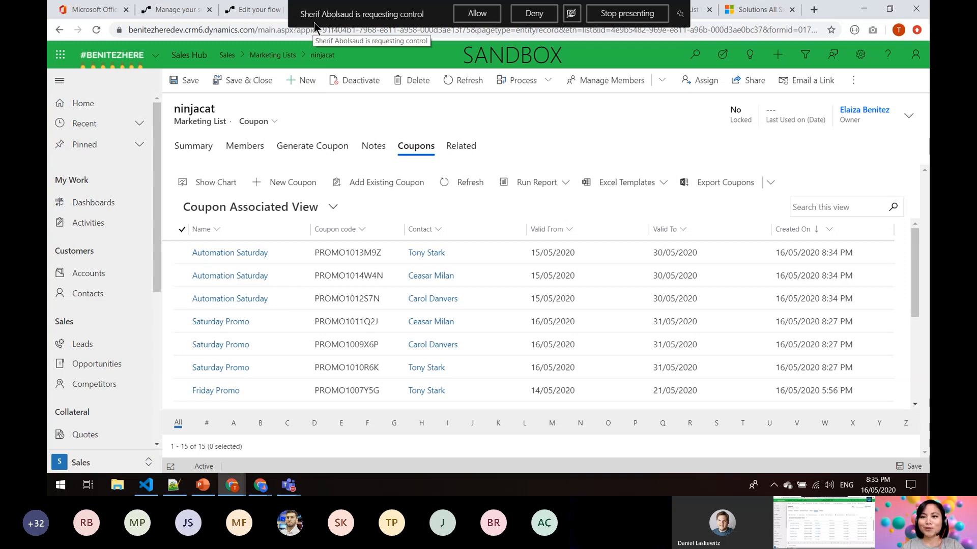
left_click(532, 15)
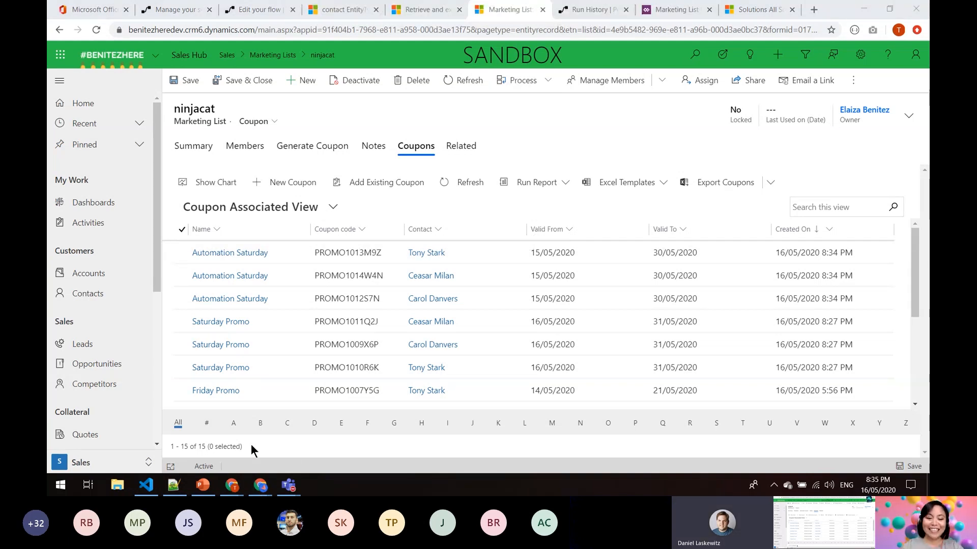
Step: Switch to the PowerPoint presentation and start the slide show from the Demo slide
mouse_move(287, 493)
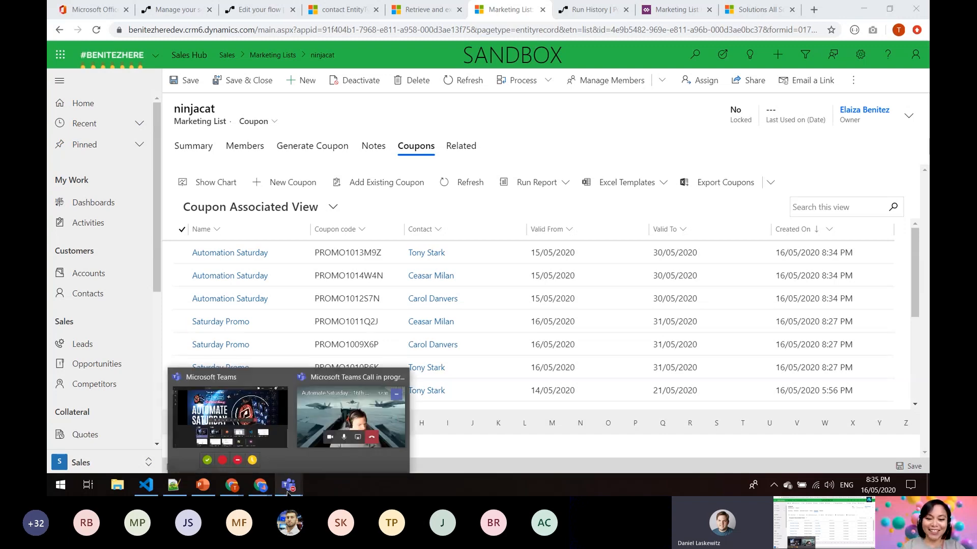
mouse_move(213, 489)
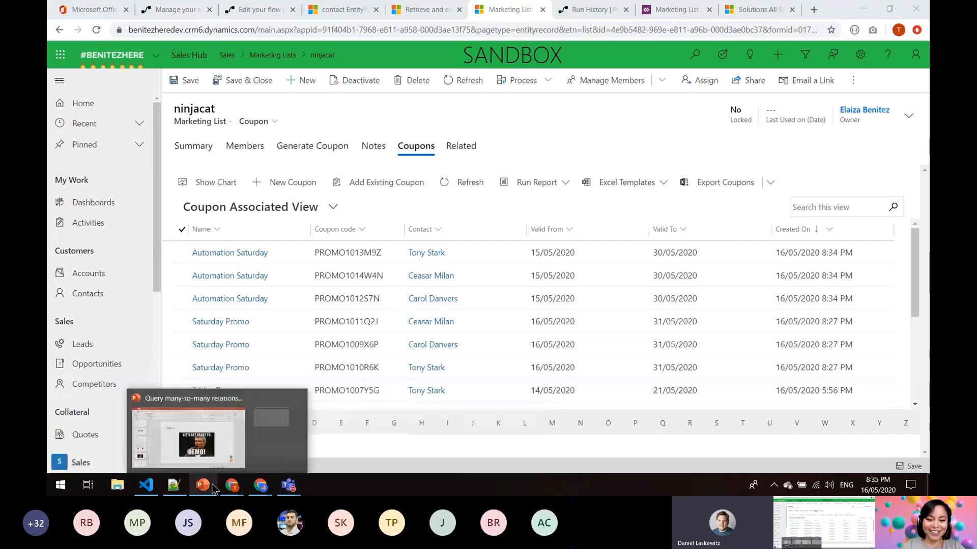
left_click(212, 448)
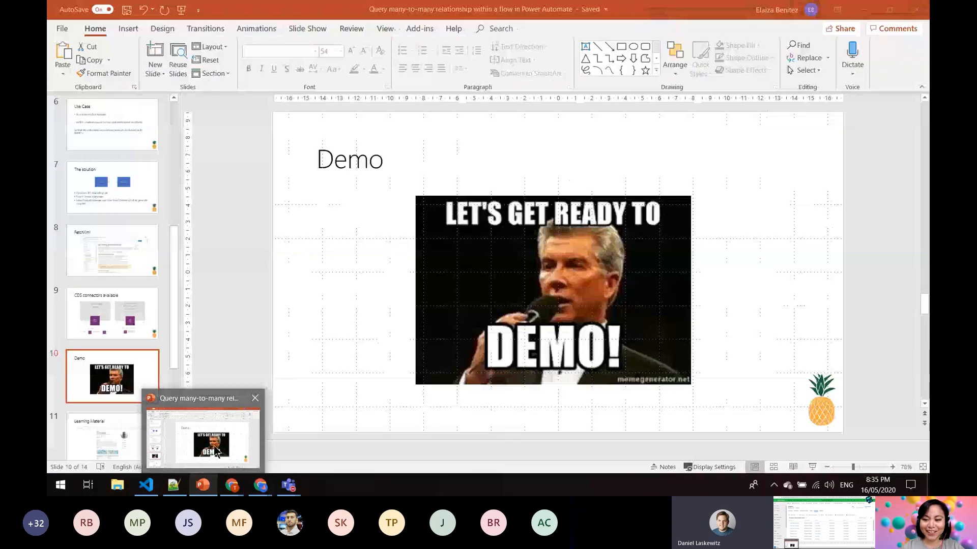
left_click(812, 467)
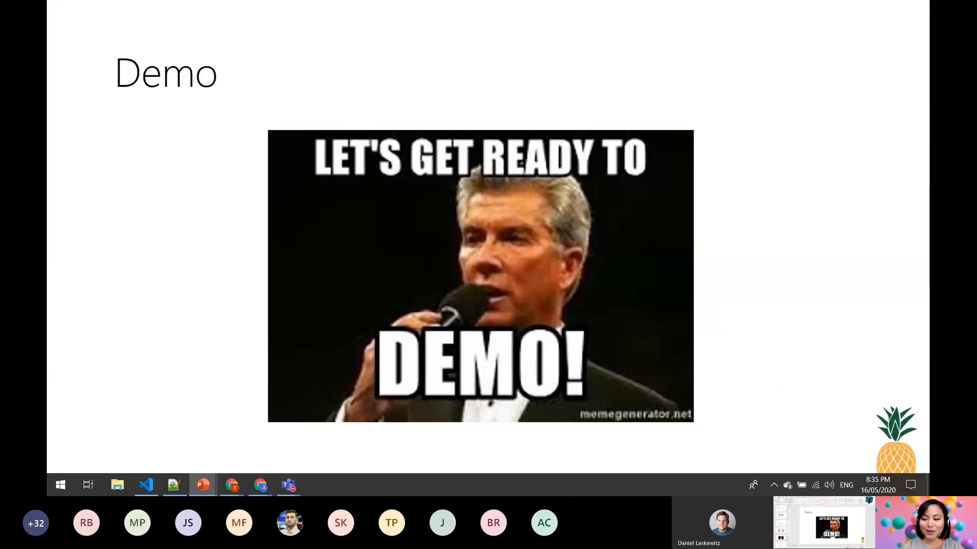
Step: Advance the slide show through the Learning Material slides to the Questions slide
left_click(767, 287)
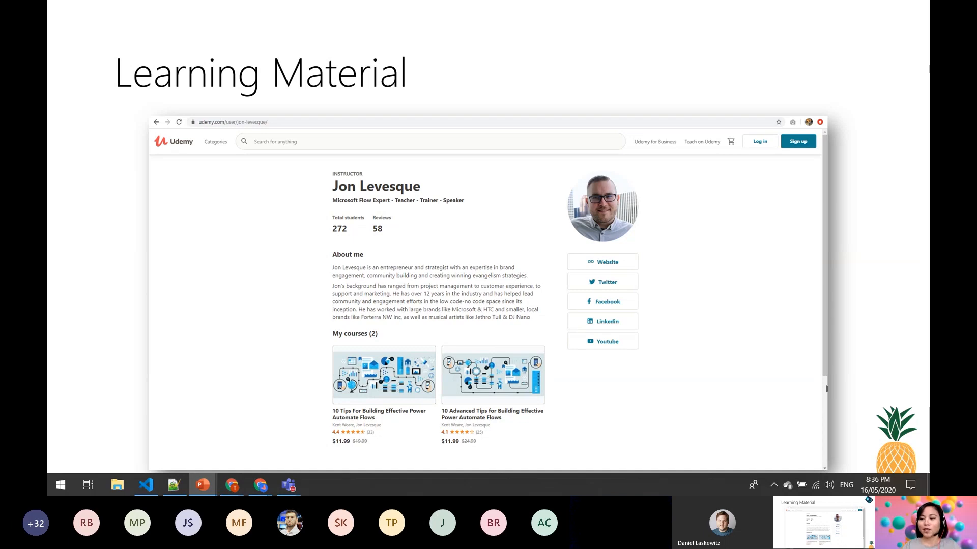
key("Right")
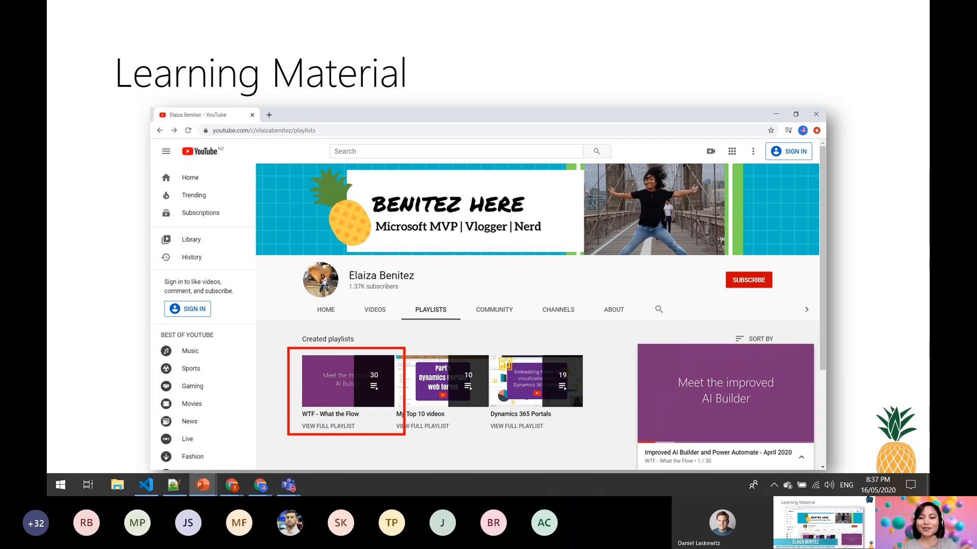
key("Right")
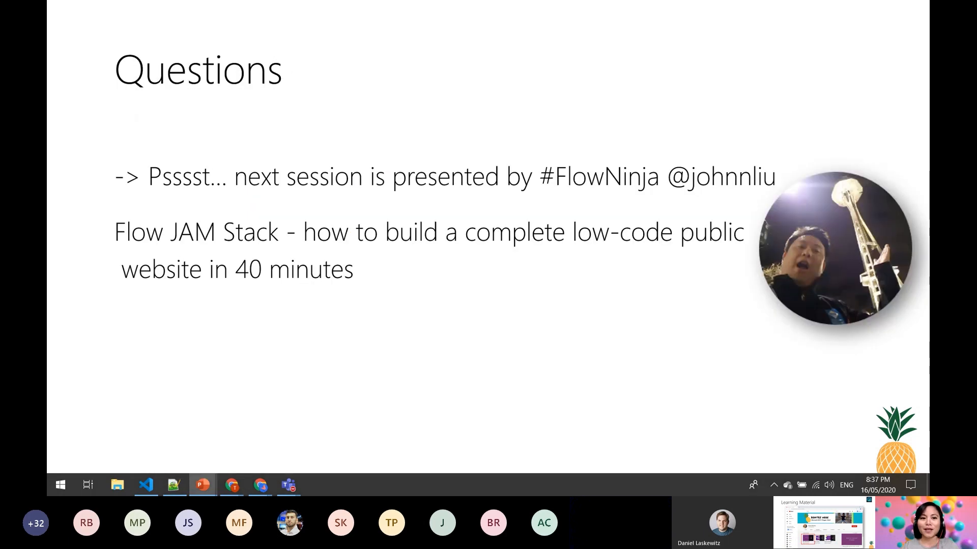